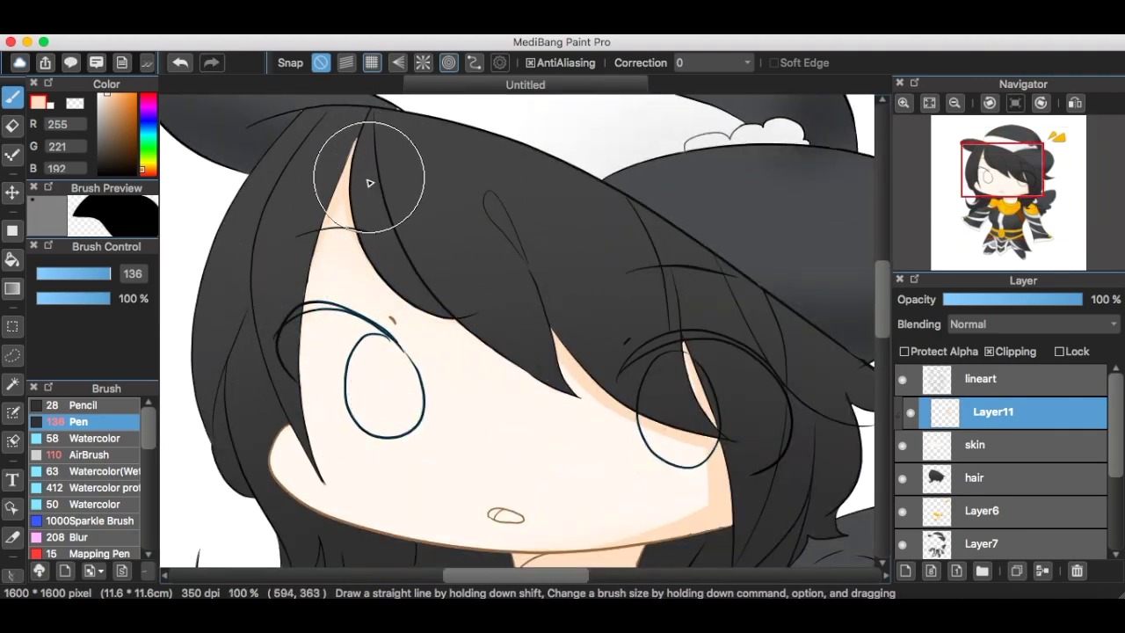
Paint light peach shadows (255, 221, 192) on the face and neck using the Pen at size 136
{"action": "scroll", "coordinate": [376, 179], "scroll_direction": "up", "scroll_amount": 5}
{"action": "scroll", "coordinate": [364, 282], "scroll_direction": "down", "scroll_amount": 6}
{"action": "scroll", "coordinate": [539, 351], "scroll_direction": "up", "scroll_amount": 6}
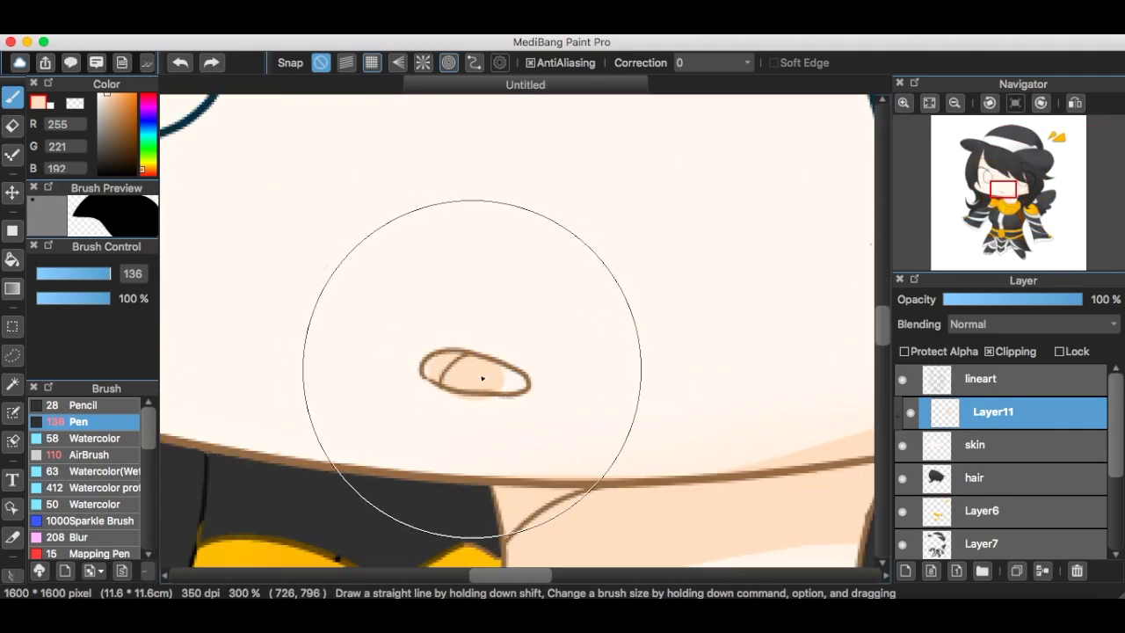
{"action": "scroll", "coordinate": [461, 368], "scroll_direction": "down", "scroll_amount": 6}
{"action": "scroll", "coordinate": [489, 405], "scroll_direction": "up", "scroll_amount": 2}
{"action": "scroll", "coordinate": [490, 404], "scroll_direction": "down", "scroll_amount": 2}
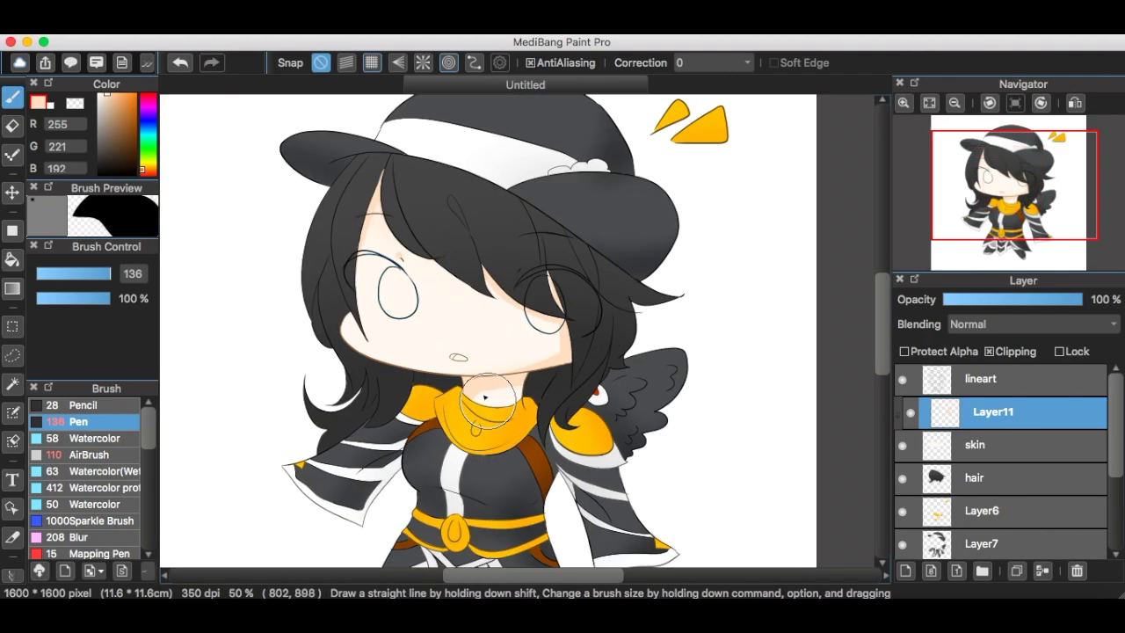
Add a clipped layer above the first skin shadow and paint deeper peach shadows (255, 202, 155) with the Pen at size 84
{"action": "scroll", "coordinate": [474, 391], "scroll_direction": "up", "scroll_amount": 4}
{"action": "left_click", "coordinate": [906, 572]}
{"action": "left_click", "coordinate": [1011, 352]}
{"action": "left_click", "coordinate": [110, 94]}
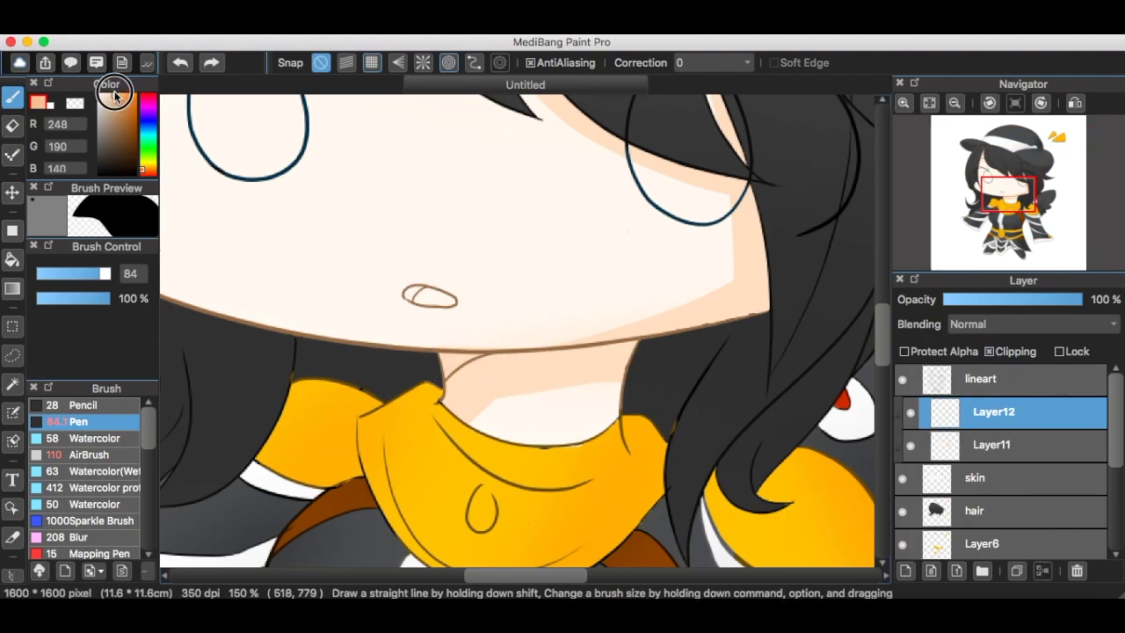
{"action": "scroll", "coordinate": [432, 354], "scroll_direction": "up", "scroll_amount": 4}
{"action": "scroll", "coordinate": [402, 377], "scroll_direction": "down", "scroll_amount": 4}
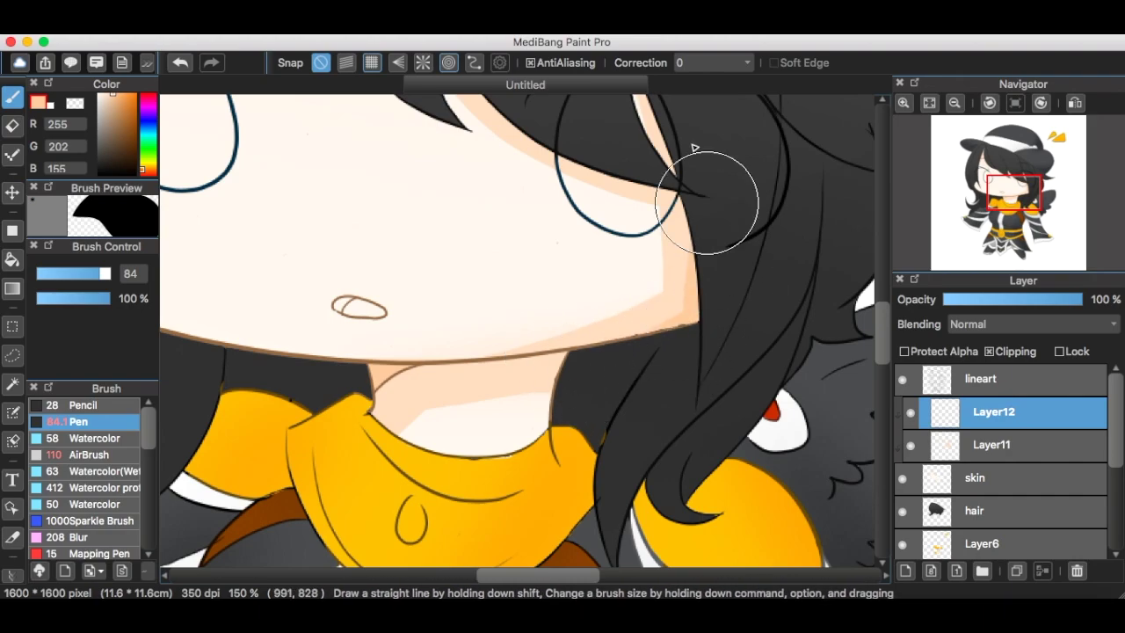
{"action": "scroll", "coordinate": [695, 148], "scroll_direction": "down", "scroll_amount": 3}
{"action": "scroll", "coordinate": [572, 439], "scroll_direction": "up", "scroll_amount": 5}
{"action": "scroll", "coordinate": [485, 372], "scroll_direction": "down", "scroll_amount": 5}
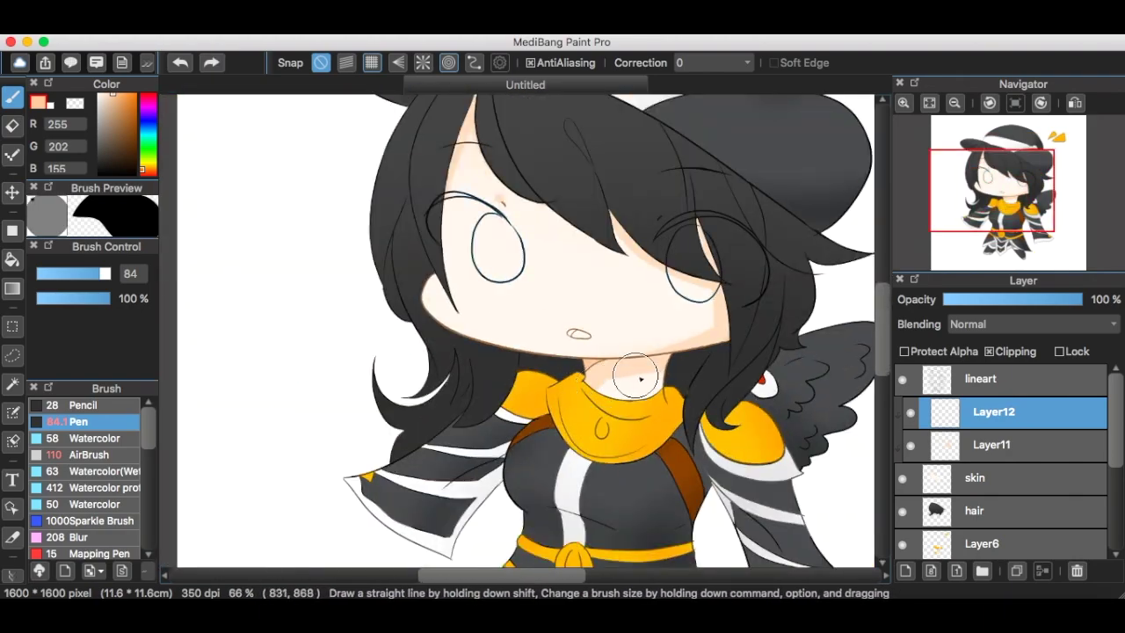
{"action": "scroll", "coordinate": [372, 244], "scroll_direction": "up", "scroll_amount": 4}
{"action": "scroll", "coordinate": [597, 366], "scroll_direction": "down", "scroll_amount": 4}
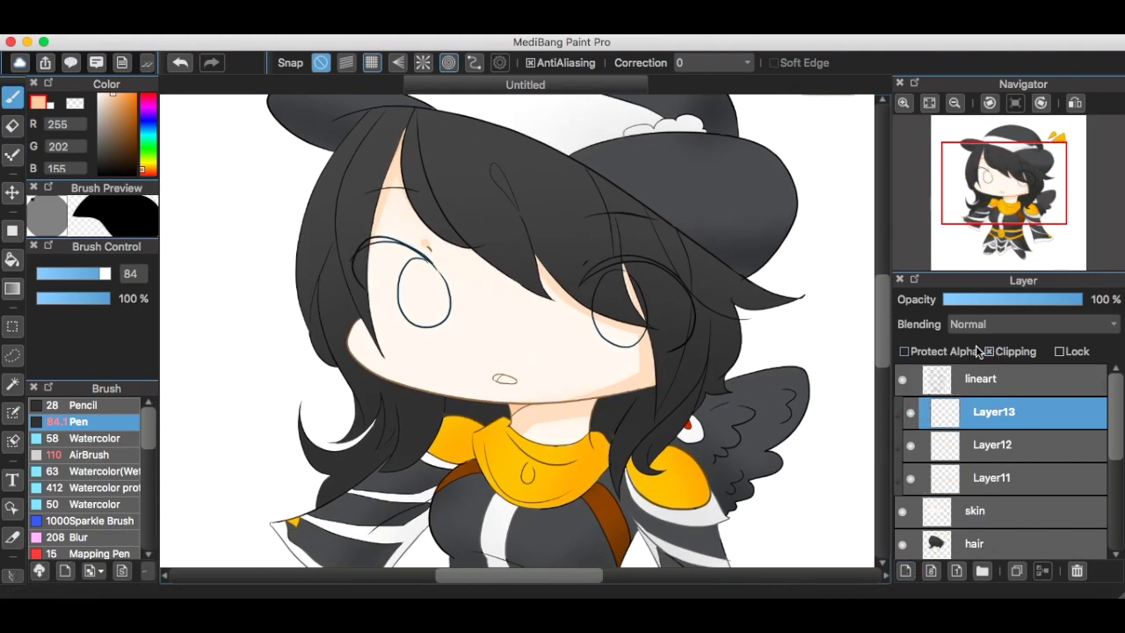
Paint white highlights along the cheek edge and the side of the neck on a new clipped layer
{"action": "scroll", "coordinate": [397, 358], "scroll_direction": "up", "scroll_amount": 3}
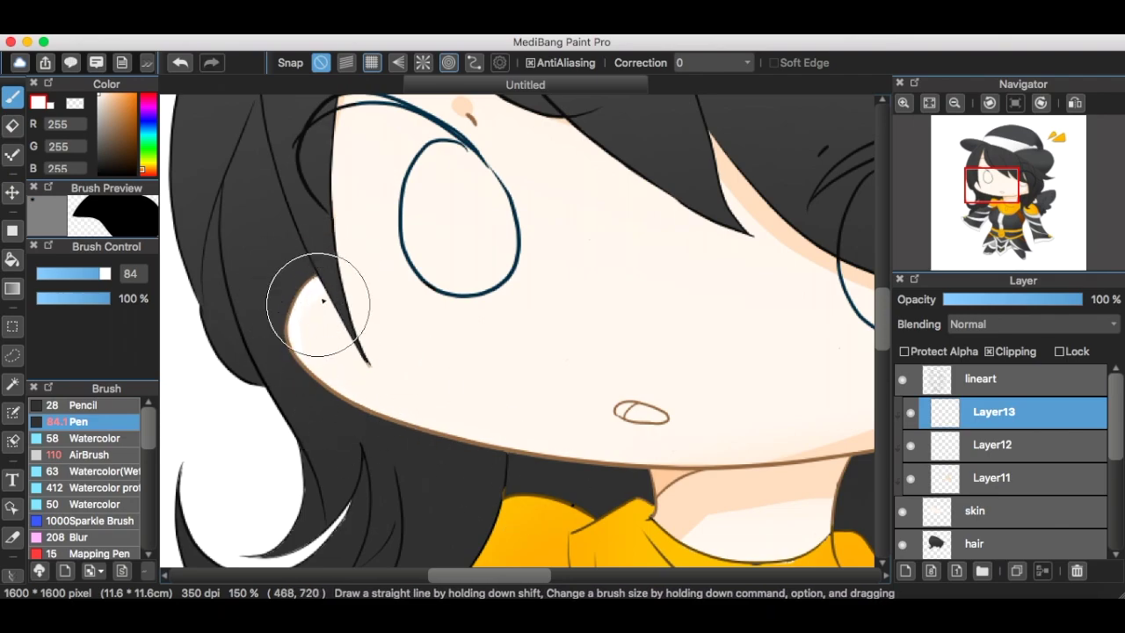
{"action": "scroll", "coordinate": [615, 475], "scroll_direction": "up", "scroll_amount": 2}
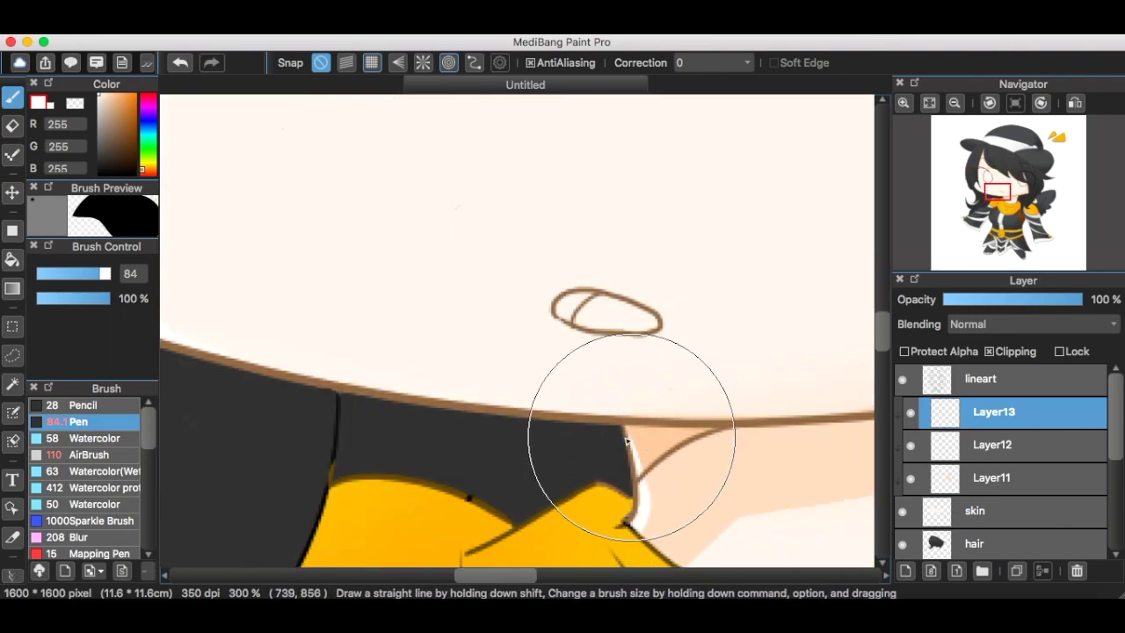
{"action": "scroll", "coordinate": [583, 442], "scroll_direction": "down", "scroll_amount": 4}
{"action": "scroll", "coordinate": [608, 392], "scroll_direction": "up", "scroll_amount": 4}
{"action": "scroll", "coordinate": [430, 342], "scroll_direction": "down", "scroll_amount": 2}
{"action": "scroll", "coordinate": [429, 341], "scroll_direction": "down", "scroll_amount": 3}
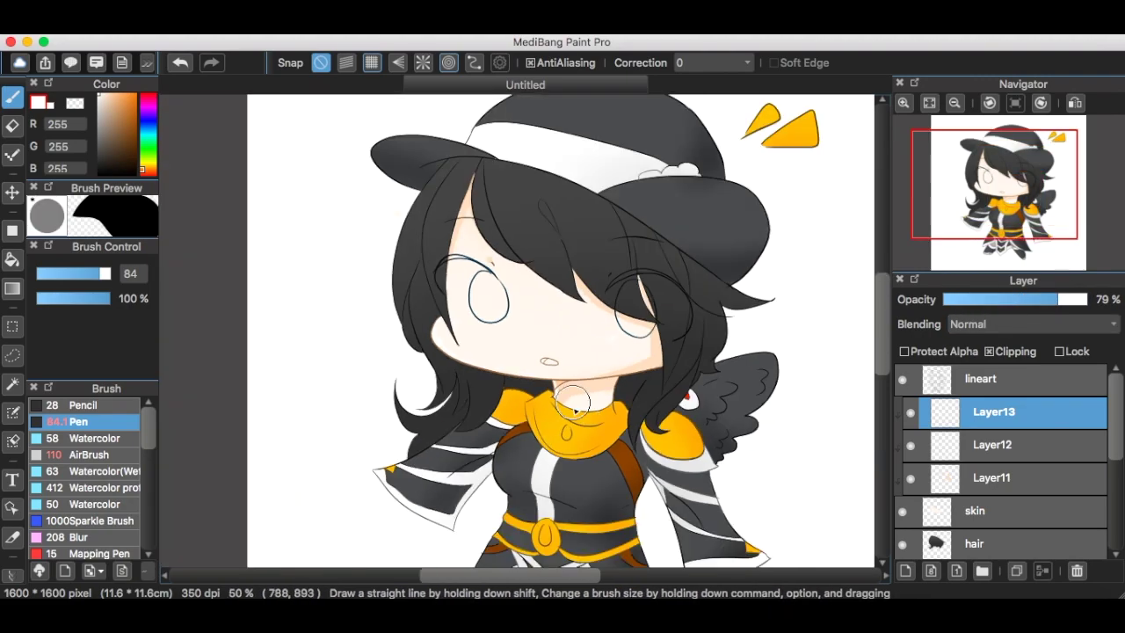
Move the white highlight layer below the deeper shadow layer and set its opacity to 73%
{"action": "left_click_drag", "start_coordinate": [994, 411], "coordinate": [919, 431]}
{"action": "left_click_drag", "start_coordinate": [1097, 300], "coordinate": [1049, 299]}
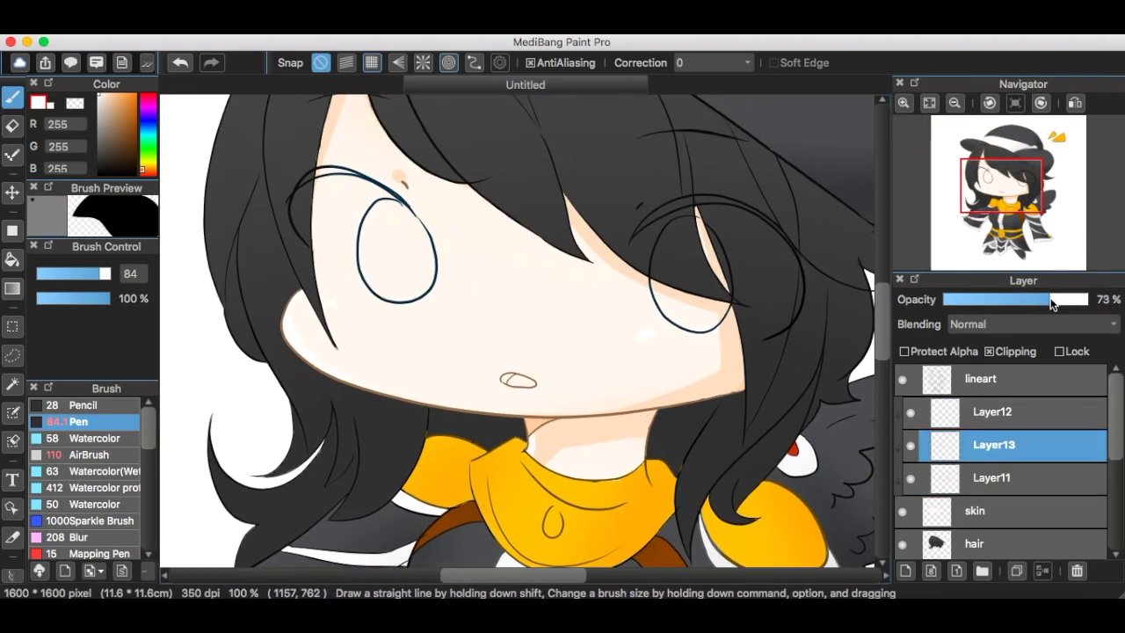
Merge the clipped shadow and highlight layers down into the skin layer
{"action": "scroll", "coordinate": [629, 342], "scroll_direction": "down", "scroll_amount": 2}
{"action": "left_click", "coordinate": [993, 477]}
{"action": "left_click", "coordinate": [1044, 571]}
{"action": "left_click", "coordinate": [993, 411]}
{"action": "left_click", "coordinate": [1045, 572]}
Add a clipped layer directly above the hair layer and set its blending to Multiply
{"action": "left_click", "coordinate": [963, 449]}
{"action": "left_click", "coordinate": [905, 571]}
{"action": "left_click", "coordinate": [990, 352]}
{"action": "left_click", "coordinate": [1022, 325]}
{"action": "left_click", "coordinate": [984, 340]}
Paint a grey (131, 131, 131) shadow band on the hair beneath the hat brim, redoing the stroke as needed
{"action": "scroll", "coordinate": [536, 259], "scroll_direction": "up", "scroll_amount": 3}
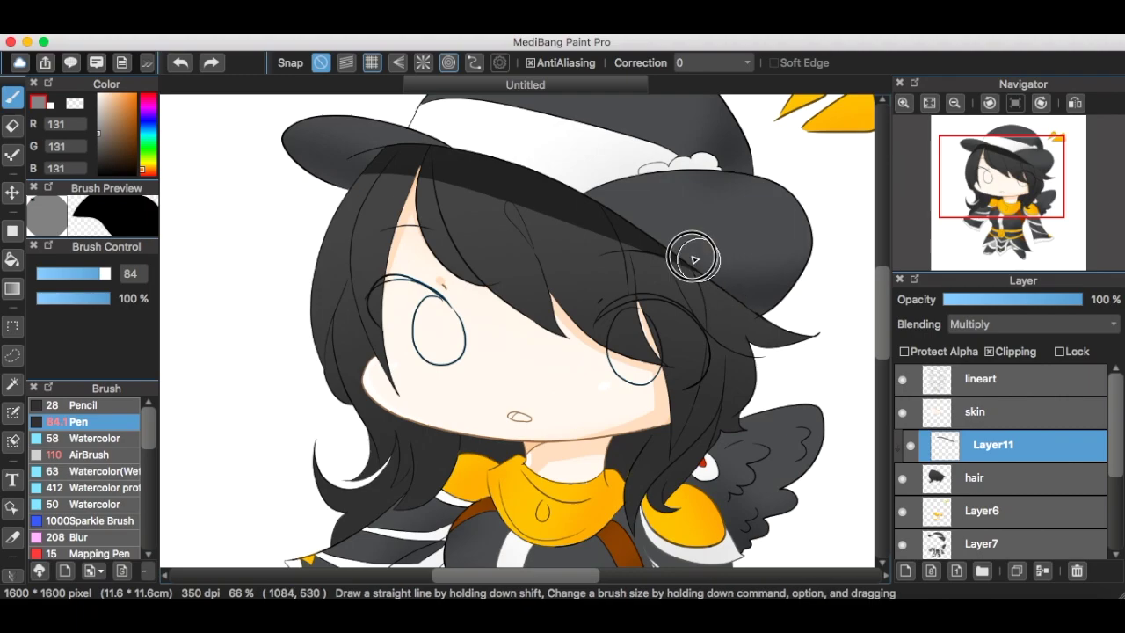
{"action": "key", "text": "super+z"}
{"action": "scroll", "coordinate": [616, 421], "scroll_direction": "down", "scroll_amount": 3}
{"action": "scroll", "coordinate": [688, 250], "scroll_direction": "up", "scroll_amount": 2}
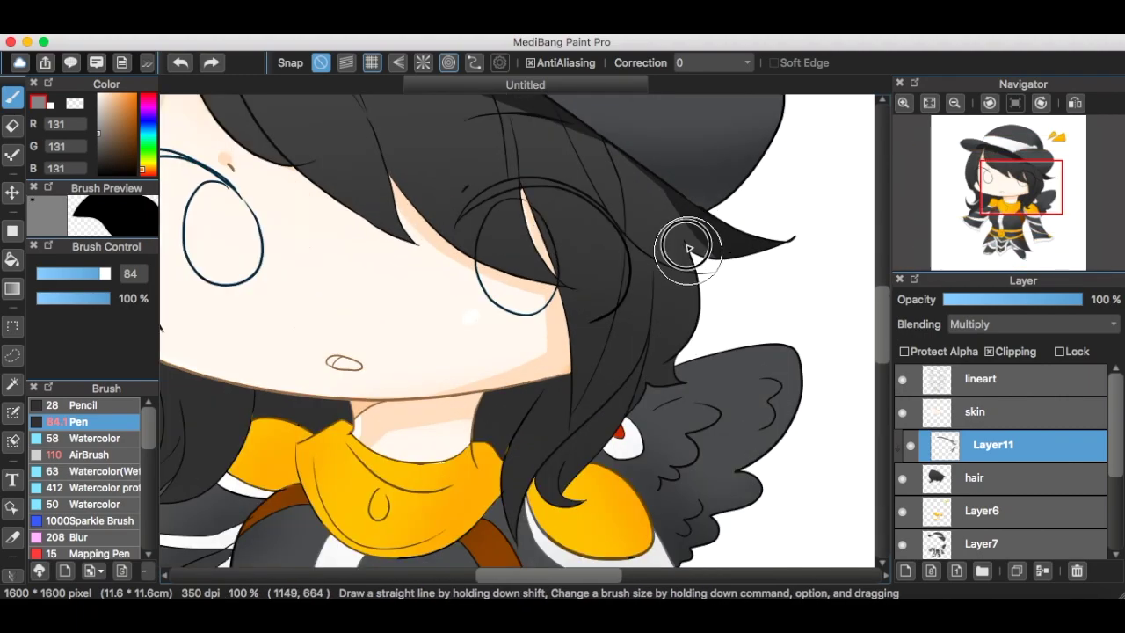
Shade the long hair locks beside the wing in the same grey, undoing and repainting the first stroke
{"action": "left_click_drag", "start_coordinate": [658, 379], "coordinate": [542, 500]}
{"action": "scroll", "coordinate": [655, 378], "scroll_direction": "down", "scroll_amount": 2}
{"action": "key", "text": "super+z"}
{"action": "scroll", "coordinate": [588, 435], "scroll_direction": "up", "scroll_amount": 2}
{"action": "left_click_drag", "start_coordinate": [711, 351], "coordinate": [602, 462]}
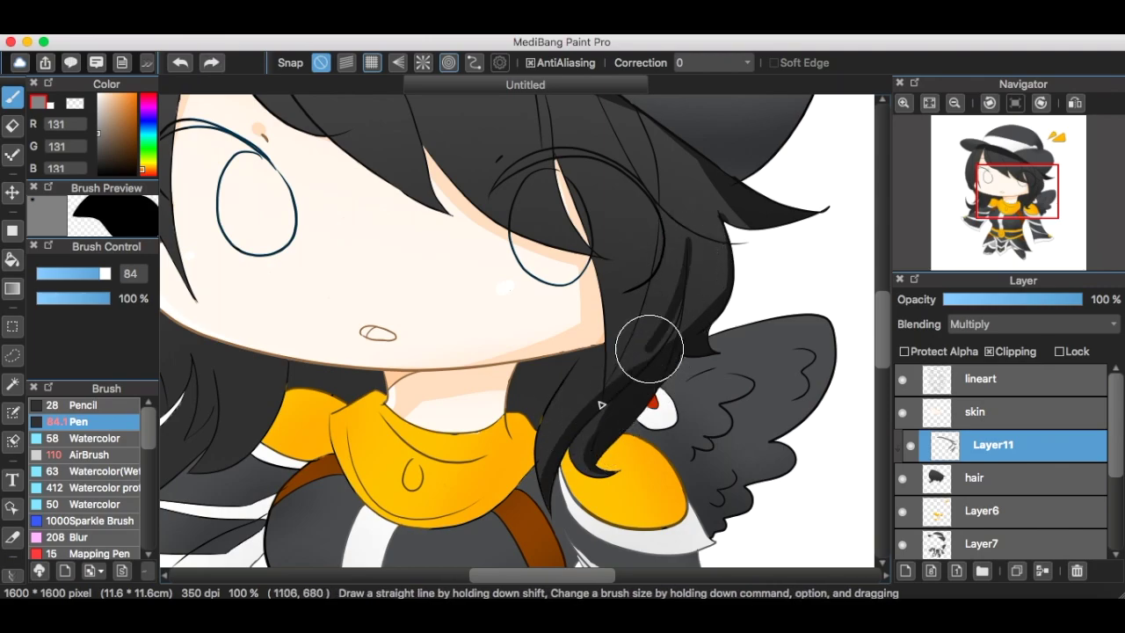
{"action": "scroll", "coordinate": [602, 400], "scroll_direction": "up", "scroll_amount": 2}
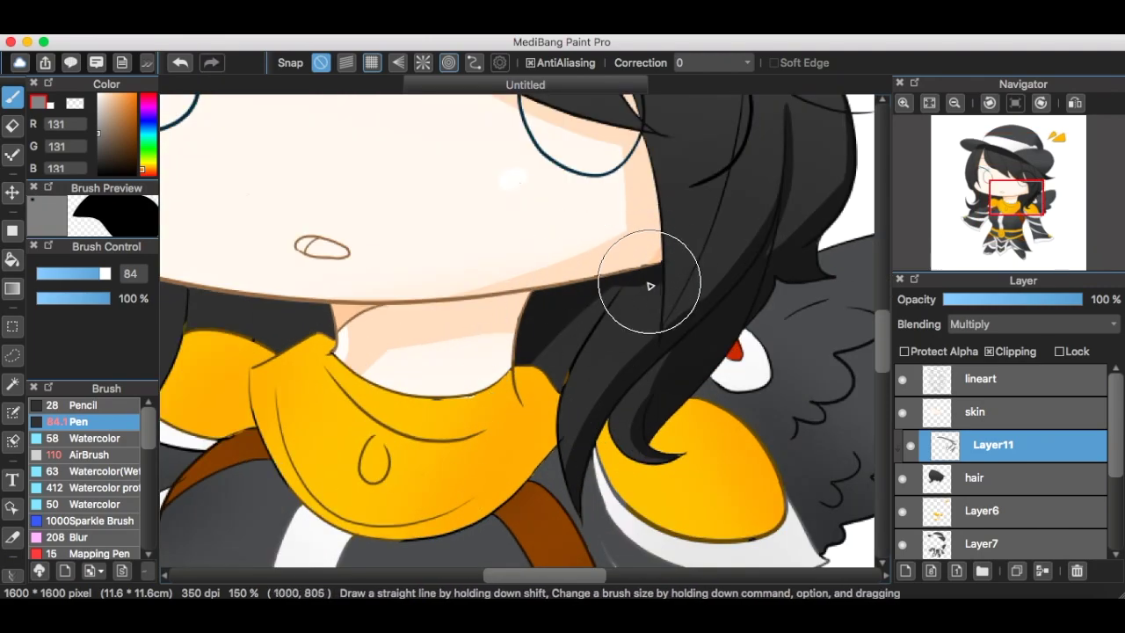
{"action": "scroll", "coordinate": [536, 363], "scroll_direction": "down", "scroll_amount": 2}
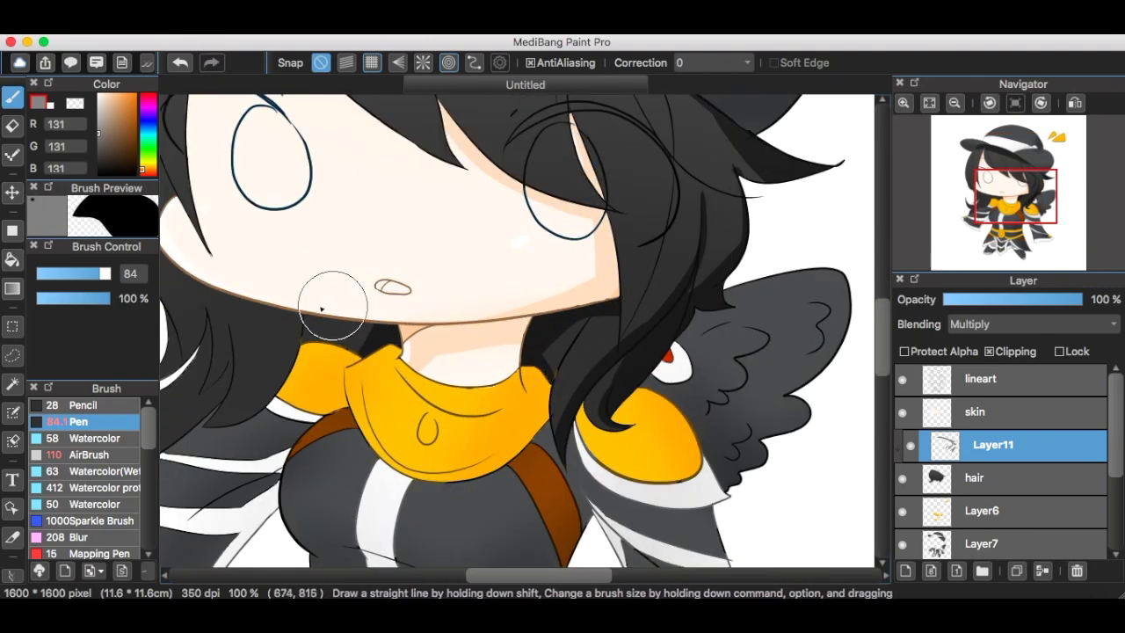
Shade the hair behind the neck and below the jaw in grey
{"action": "scroll", "coordinate": [337, 309], "scroll_direction": "down", "scroll_amount": 2}
{"action": "scroll", "coordinate": [271, 308], "scroll_direction": "up", "scroll_amount": 2}
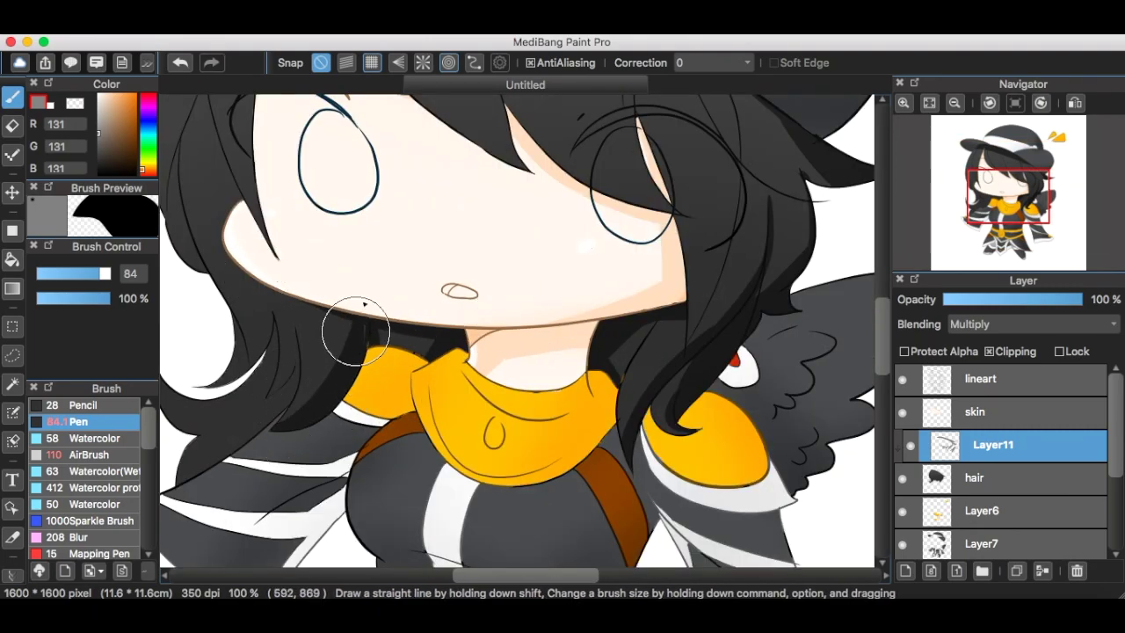
{"action": "scroll", "coordinate": [364, 304], "scroll_direction": "down", "scroll_amount": 2}
{"action": "scroll", "coordinate": [554, 213], "scroll_direction": "up", "scroll_amount": 2}
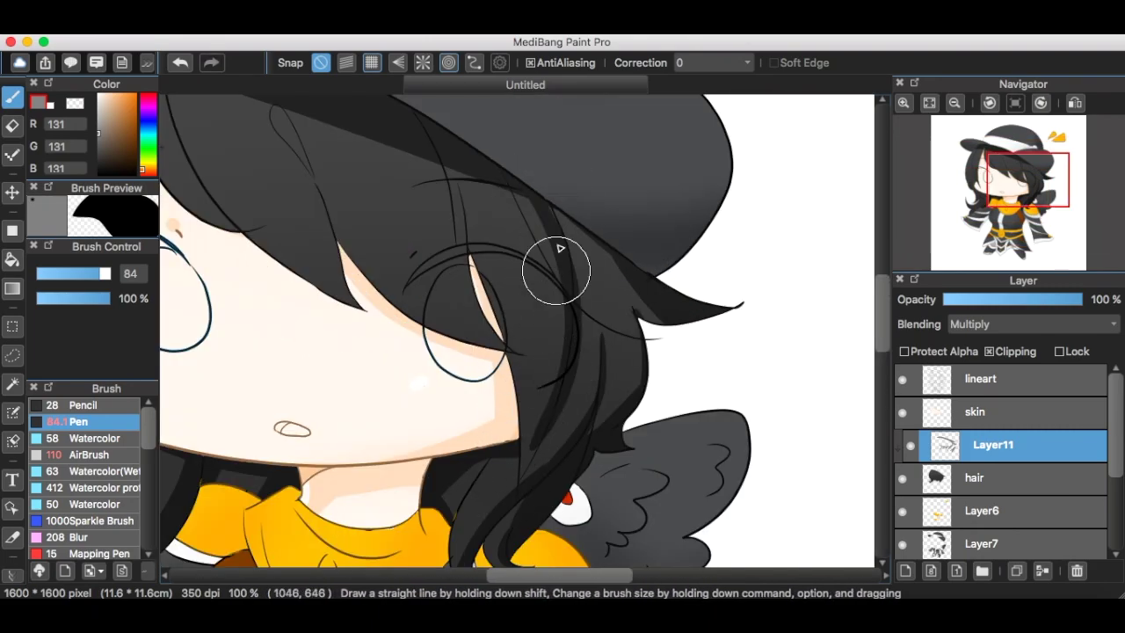
Add grey shadows to the hair strands above the eye nearest the wing, undoing the last stroke
{"action": "scroll", "coordinate": [557, 220], "scroll_direction": "down", "scroll_amount": 2}
{"action": "scroll", "coordinate": [445, 283], "scroll_direction": "up", "scroll_amount": 1}
{"action": "scroll", "coordinate": [444, 283], "scroll_direction": "up", "scroll_amount": 2}
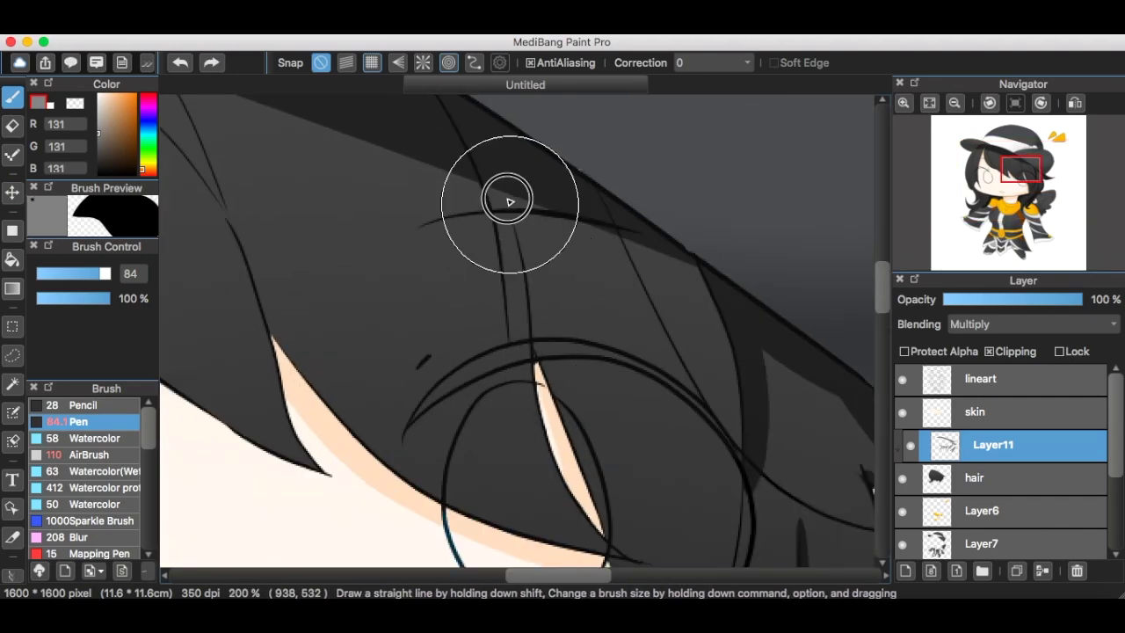
{"action": "scroll", "coordinate": [402, 154], "scroll_direction": "down", "scroll_amount": 2}
{"action": "scroll", "coordinate": [331, 232], "scroll_direction": "up", "scroll_amount": 2}
{"action": "key", "text": "super+z"}
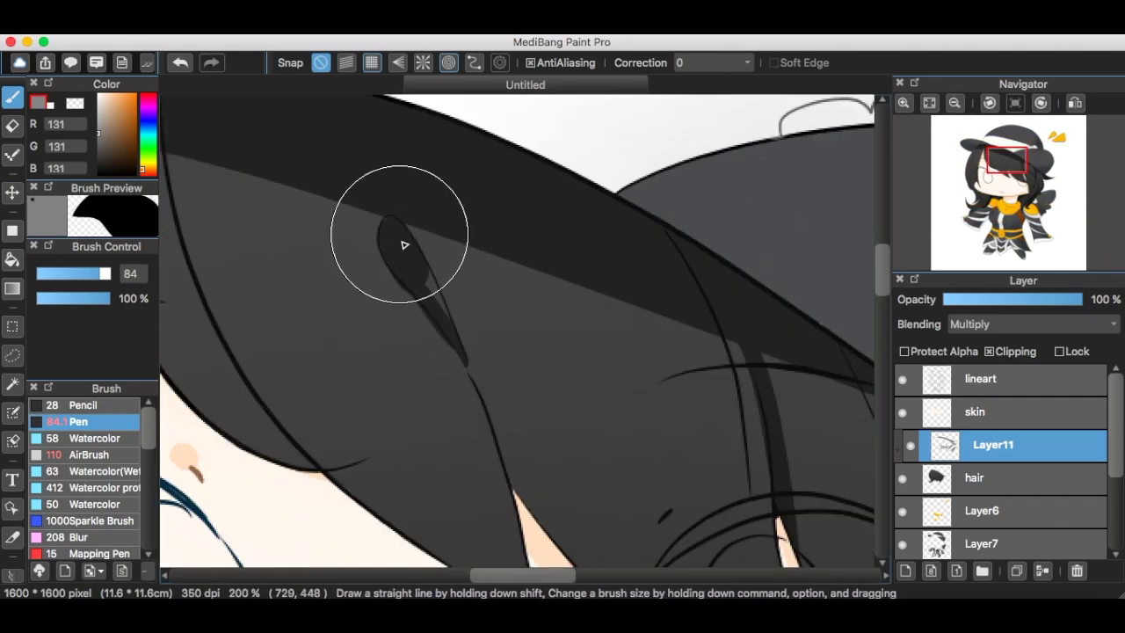
Fill the narrow teardrop-shaped strand in the middle of the bangs with grey shadow
{"action": "left_click_drag", "start_coordinate": [481, 334], "coordinate": [419, 164]}
{"action": "left_click_drag", "start_coordinate": [400, 180], "coordinate": [488, 457]}
{"action": "scroll", "coordinate": [533, 390], "scroll_direction": "down", "scroll_amount": 2}
{"action": "scroll", "coordinate": [391, 315], "scroll_direction": "up", "scroll_amount": 2}
{"action": "scroll", "coordinate": [532, 483], "scroll_direction": "down", "scroll_amount": 1}
{"action": "scroll", "coordinate": [493, 457], "scroll_direction": "up", "scroll_amount": 2}
Shade the inner edge of the bangs above the eyebrow mark, undoing and repainting strokes
{"action": "key", "text": "super+z"}
{"action": "mouse_move", "coordinate": [396, 330]}
{"action": "left_mouse_down"}
{"action": "mouse_move", "coordinate": [487, 485]}
{"action": "mouse_move", "coordinate": [541, 536]}
{"action": "left_mouse_up"}
{"action": "key", "text": "super+z"}
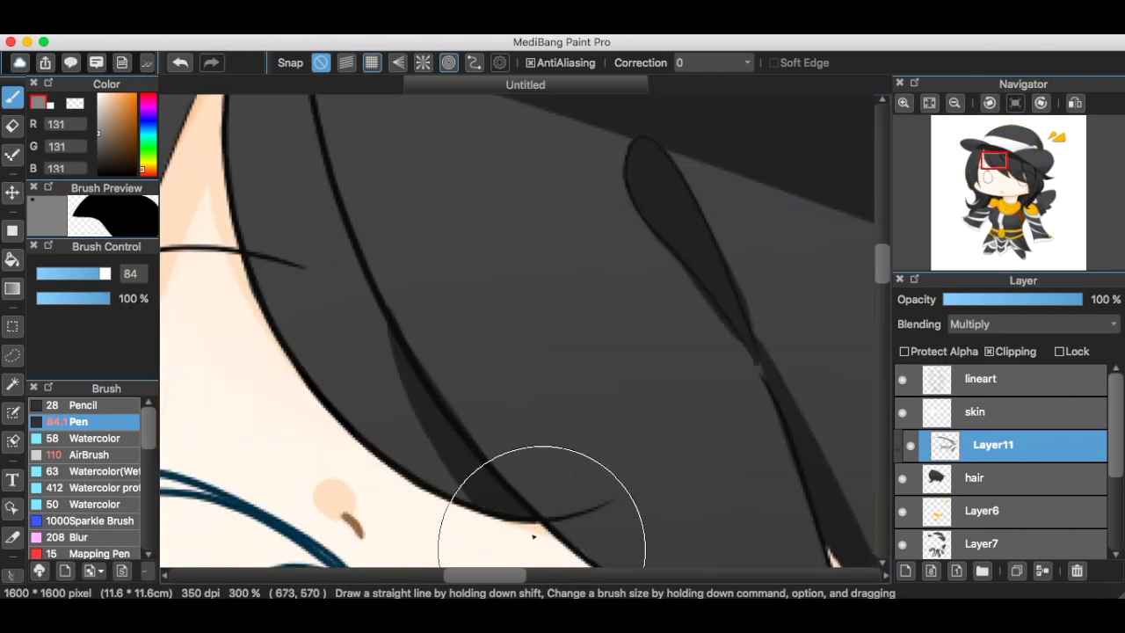
{"action": "scroll", "coordinate": [409, 308], "scroll_direction": "down", "scroll_amount": 3}
{"action": "scroll", "coordinate": [409, 255], "scroll_direction": "up", "scroll_amount": 1}
{"action": "key", "text": "super+z"}
{"action": "scroll", "coordinate": [356, 314], "scroll_direction": "up", "scroll_amount": 1}
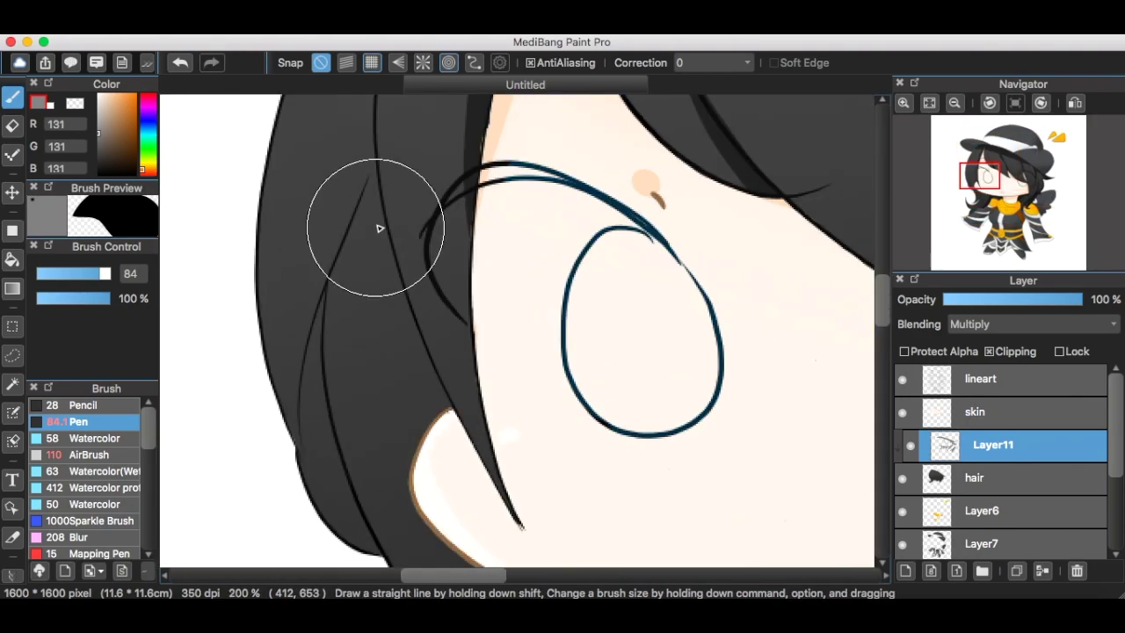
Shade the side locks and lower curls around the exposed cheek in grey
{"action": "scroll", "coordinate": [372, 243], "scroll_direction": "down", "scroll_amount": 1}
{"action": "scroll", "coordinate": [351, 238], "scroll_direction": "up", "scroll_amount": 2}
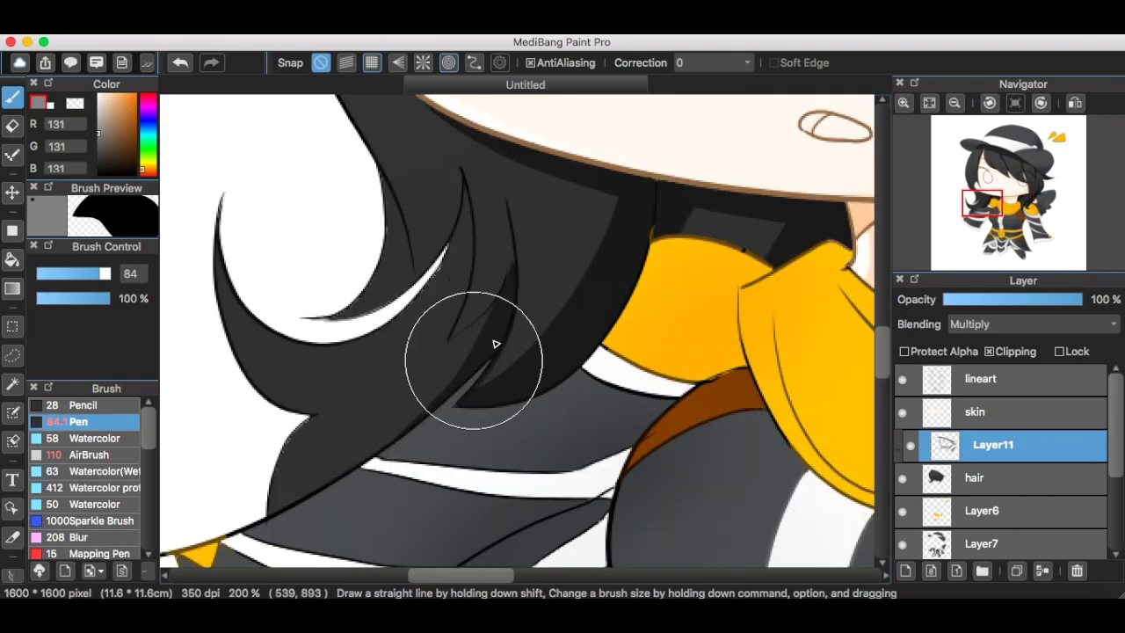
{"action": "scroll", "coordinate": [473, 341], "scroll_direction": "down", "scroll_amount": 2}
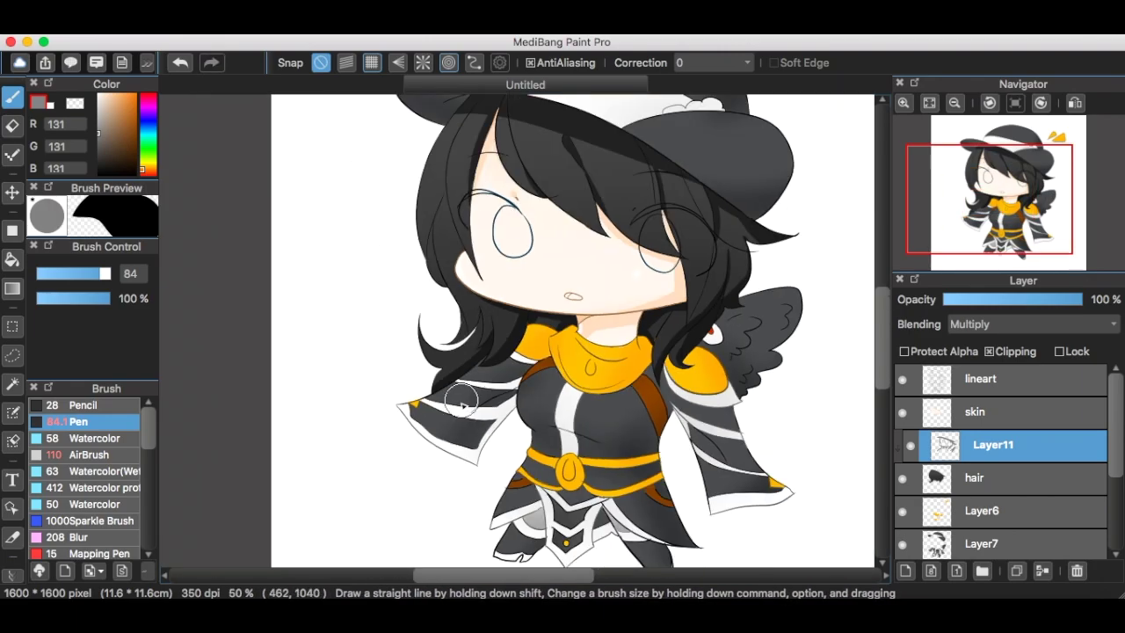
{"action": "scroll", "coordinate": [464, 389], "scroll_direction": "up", "scroll_amount": 1}
{"action": "scroll", "coordinate": [385, 314], "scroll_direction": "down", "scroll_amount": 1}
{"action": "scroll", "coordinate": [405, 395], "scroll_direction": "up", "scroll_amount": 1}
{"action": "scroll", "coordinate": [406, 437], "scroll_direction": "up", "scroll_amount": 1}
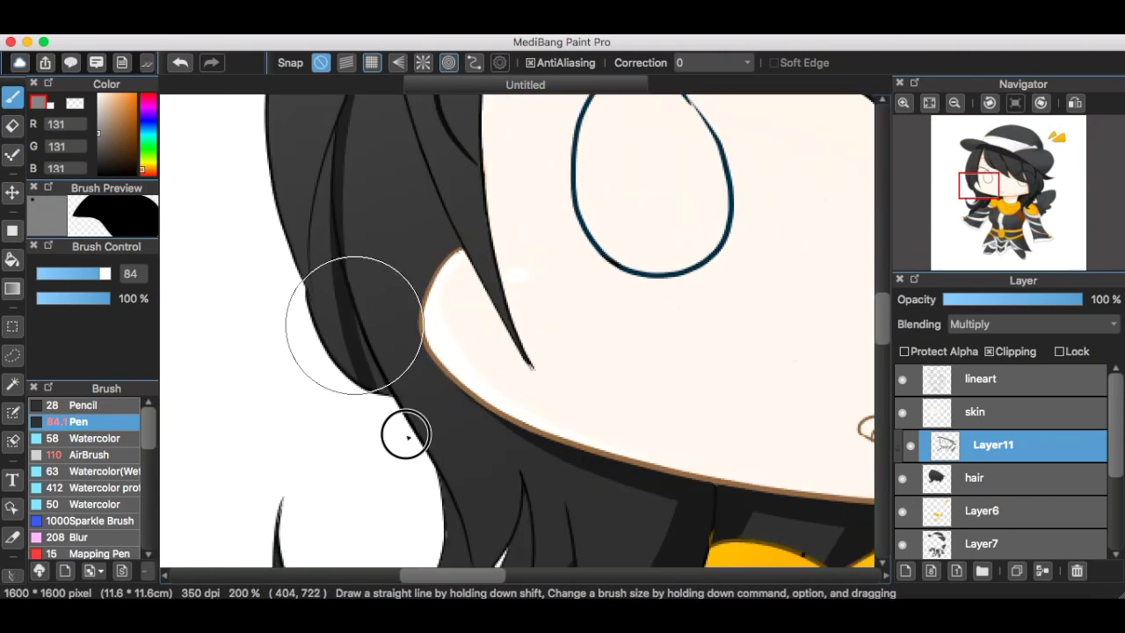
Set the hair shadow layer's opacity to 83% and switch to the AirBrush at size 994
{"action": "scroll", "coordinate": [404, 430], "scroll_direction": "down", "scroll_amount": 3}
{"action": "scroll", "coordinate": [457, 352], "scroll_direction": "up", "scroll_amount": 1}
{"action": "mouse_move", "coordinate": [1081, 299]}
{"action": "left_mouse_down"}
{"action": "mouse_move", "coordinate": [997, 298]}
{"action": "mouse_move", "coordinate": [1060, 299]}
{"action": "left_mouse_up"}
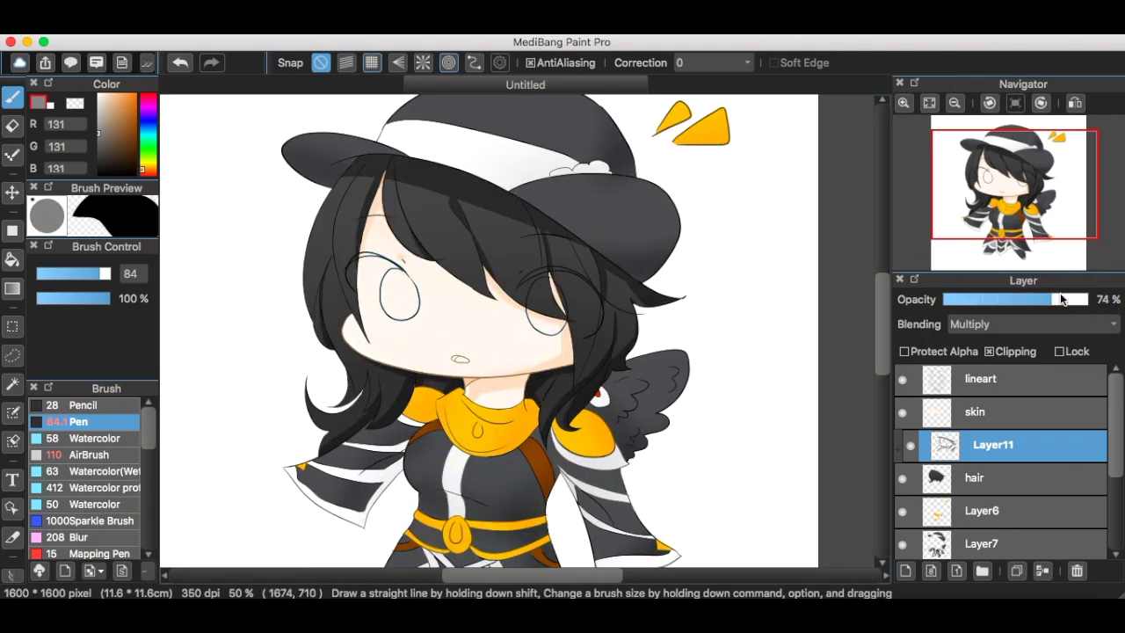
{"action": "left_click", "coordinate": [89, 454]}
{"action": "left_click_drag", "start_coordinate": [610, 426], "coordinate": [581, 374]}
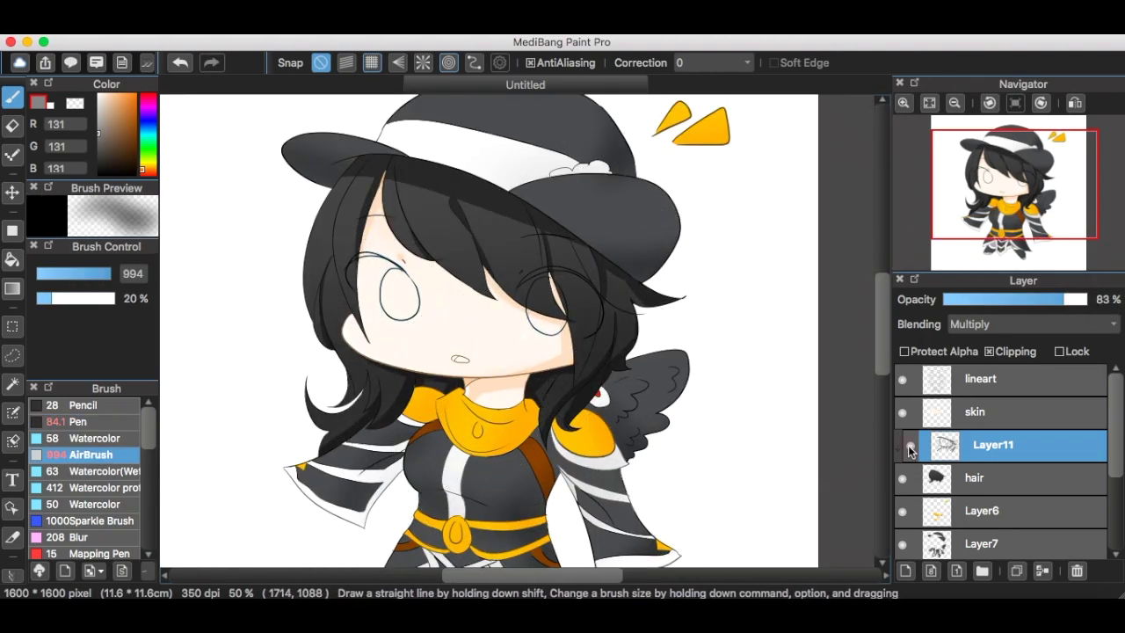
Add a clipped highlight layer above the hair shadows with Add blending at 34% opacity, using pale mint (207, 255, 239)
{"action": "left_click", "coordinate": [905, 571]}
{"action": "left_click", "coordinate": [128, 103]}
{"action": "left_click", "coordinate": [147, 139]}
{"action": "key", "text": "super+z"}
{"action": "left_click", "coordinate": [104, 94]}
{"action": "left_click_drag", "start_coordinate": [529, 247], "coordinate": [469, 226]}
{"action": "key", "text": "super+z"}
Paint pale mint highlights with the Pen along the outer hair edge and lower curls on the exposed-cheek side
{"action": "left_click", "coordinate": [79, 422]}
{"action": "left_click_drag", "start_coordinate": [363, 160], "coordinate": [297, 344]}
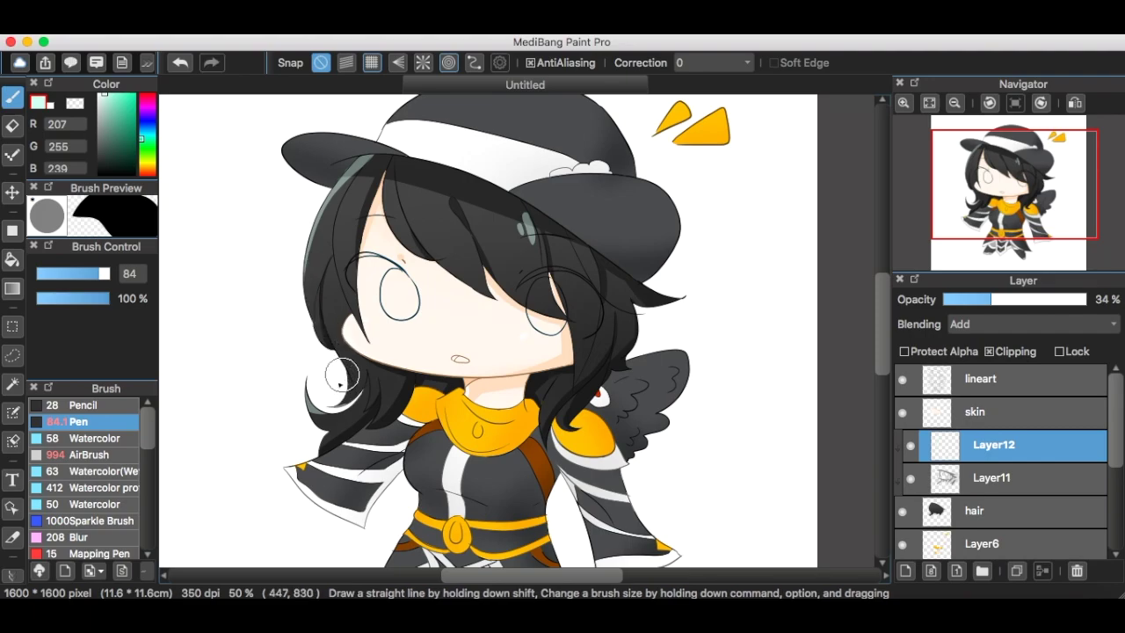
{"action": "scroll", "coordinate": [337, 411], "scroll_direction": "up", "scroll_amount": 2}
{"action": "scroll", "coordinate": [351, 370], "scroll_direction": "down", "scroll_amount": 2}
{"action": "scroll", "coordinate": [334, 422], "scroll_direction": "up", "scroll_amount": 4}
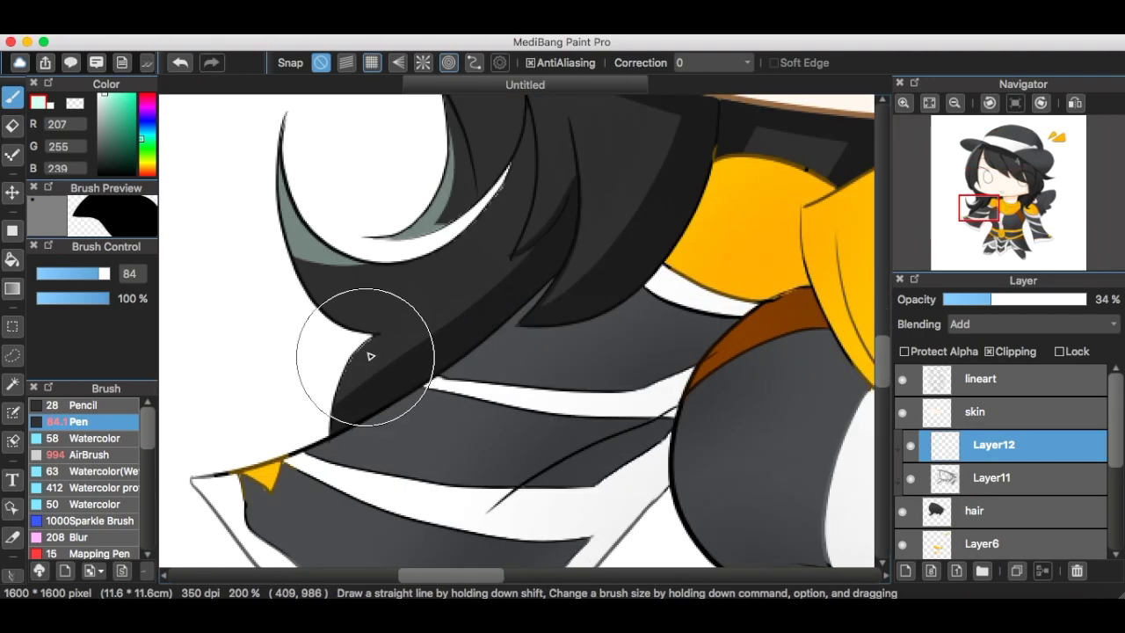
{"action": "left_click_drag", "start_coordinate": [378, 342], "coordinate": [349, 368]}
{"action": "scroll", "coordinate": [351, 374], "scroll_direction": "down", "scroll_amount": 3}
{"action": "scroll", "coordinate": [616, 352], "scroll_direction": "up", "scroll_amount": 2}
{"action": "left_click_drag", "start_coordinate": [465, 373], "coordinate": [431, 402]}
{"action": "scroll", "coordinate": [479, 418], "scroll_direction": "down", "scroll_amount": 2}
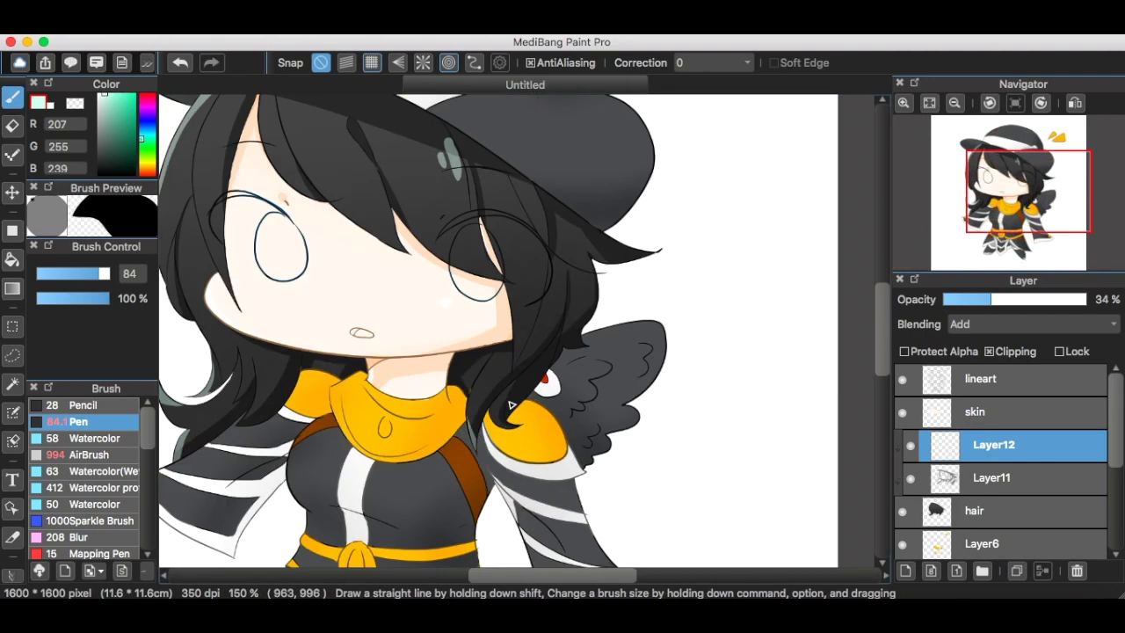
Paint pale mint highlights on the flicked hair tip and the strands under the hat brim
{"action": "scroll", "coordinate": [565, 221], "scroll_direction": "up", "scroll_amount": 2}
{"action": "scroll", "coordinate": [566, 225], "scroll_direction": "down", "scroll_amount": 3}
{"action": "scroll", "coordinate": [548, 251], "scroll_direction": "up", "scroll_amount": 3}
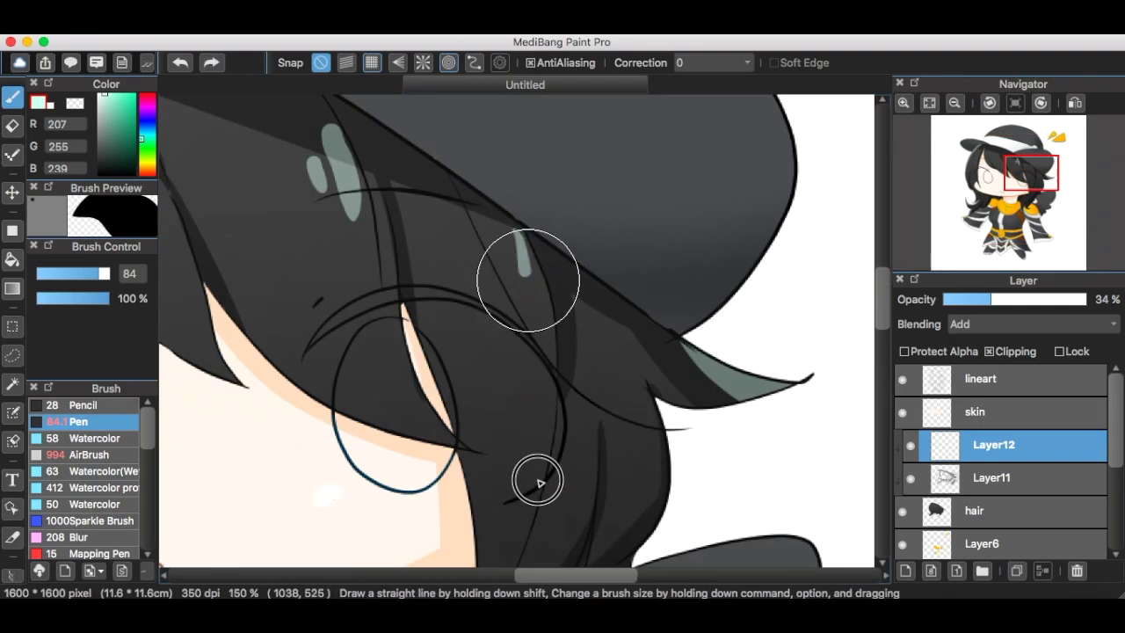
{"action": "scroll", "coordinate": [549, 315], "scroll_direction": "down", "scroll_amount": 3}
{"action": "scroll", "coordinate": [549, 315], "scroll_direction": "up", "scroll_amount": 3}
{"action": "scroll", "coordinate": [545, 278], "scroll_direction": "down", "scroll_amount": 2}
Add another clipped layer with Add blending and airbrush a lavender glow (192, 190, 255) on the hair at size 744
{"action": "left_click", "coordinate": [91, 455]}
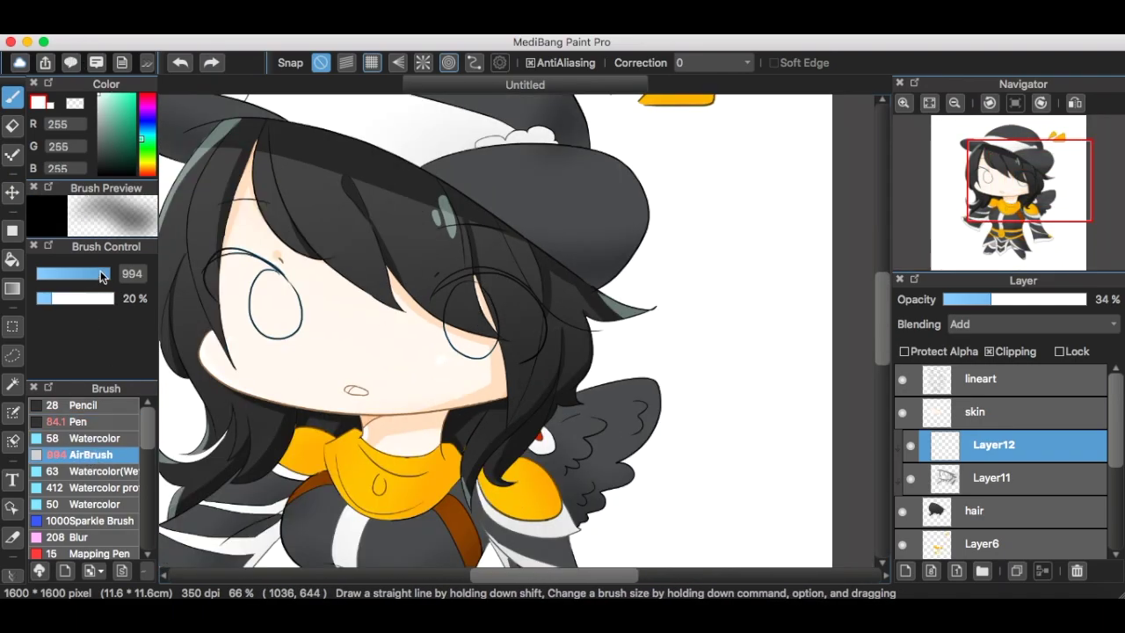
{"action": "left_click", "coordinate": [904, 570]}
{"action": "scroll", "coordinate": [562, 290], "scroll_direction": "down", "scroll_amount": 1}
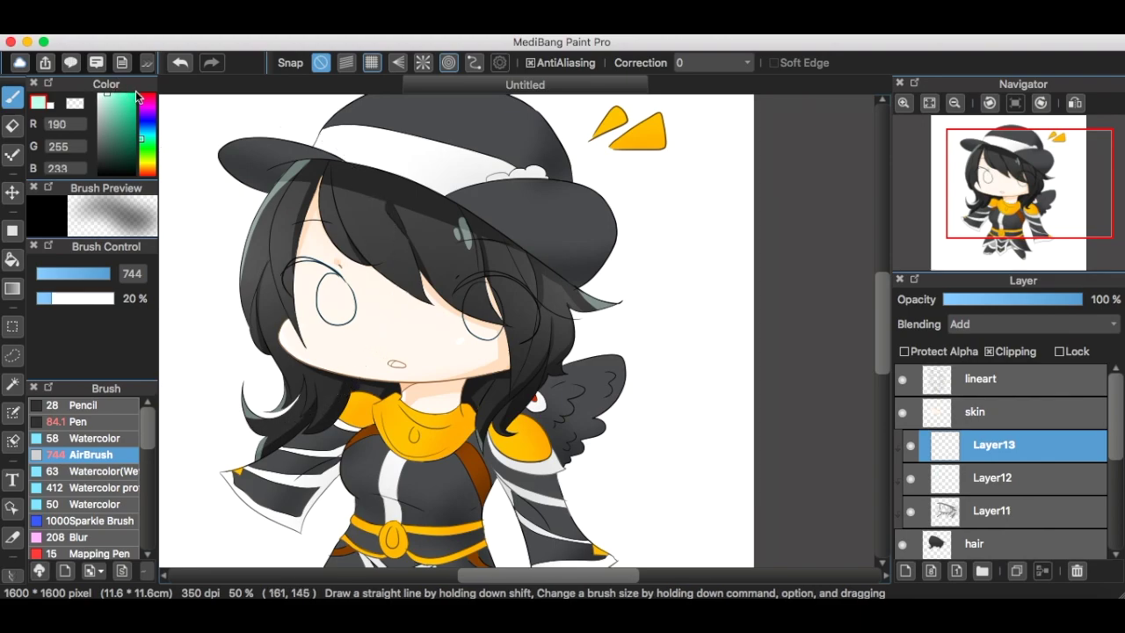
{"action": "left_click", "coordinate": [148, 121]}
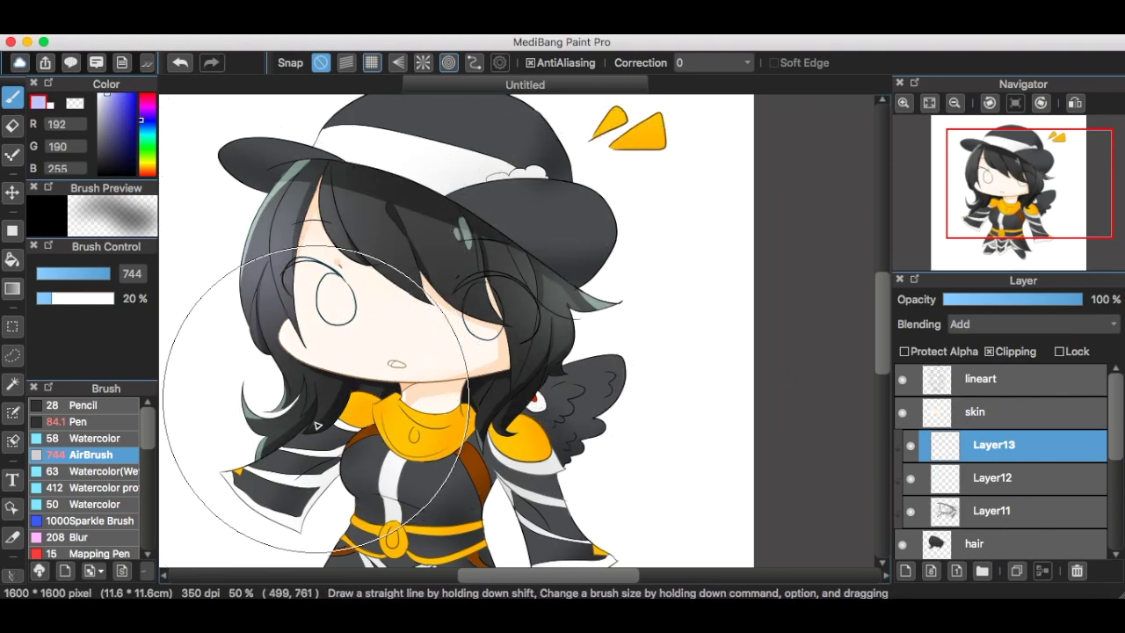
{"action": "left_click_drag", "start_coordinate": [307, 369], "coordinate": [314, 381]}
Try an airbrushed lilac glow (242, 190, 255) on the hair and switch the colour to peach (255, 217, 190)
{"action": "scroll", "coordinate": [538, 314], "scroll_direction": "down", "scroll_amount": 1}
{"action": "left_click", "coordinate": [148, 109]}
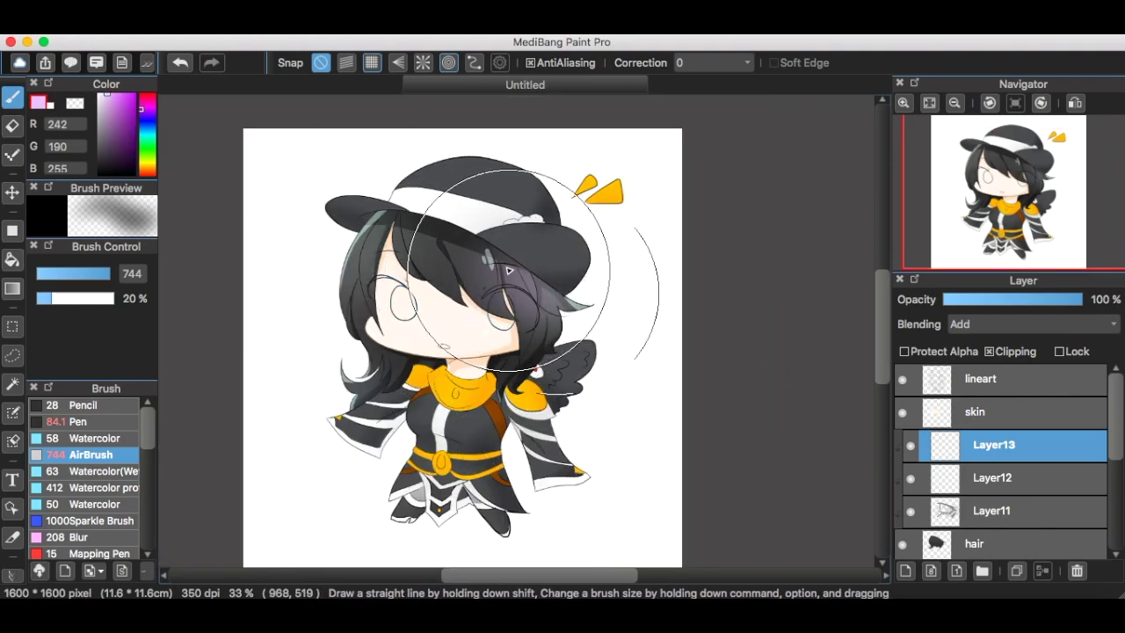
{"action": "left_click", "coordinate": [148, 169]}
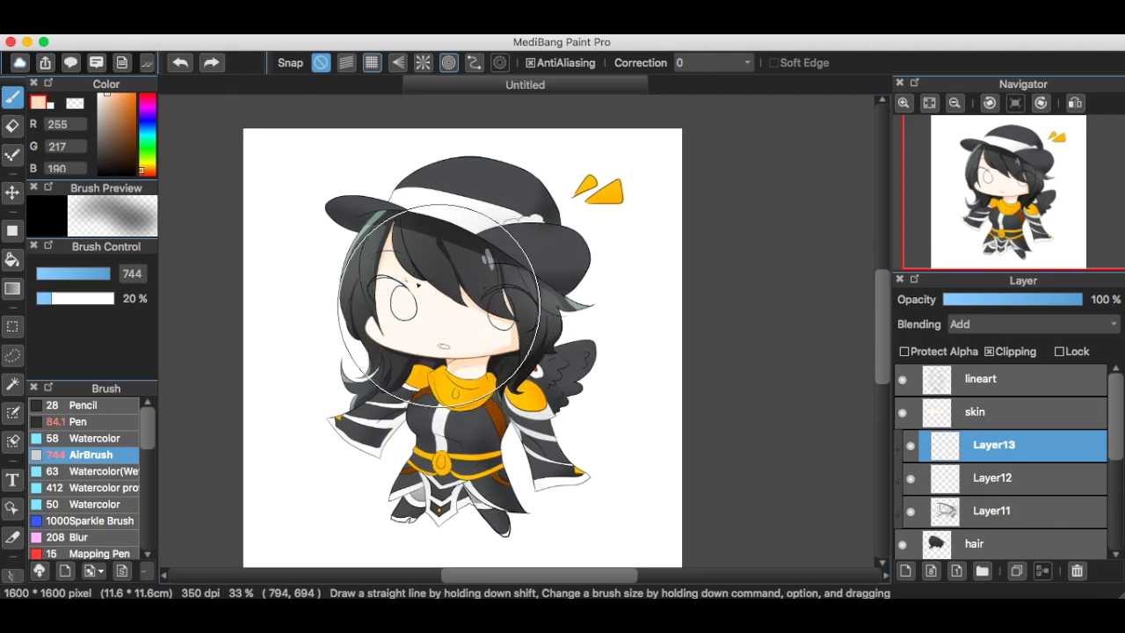
Add another clipped layer with Add blending above the hair glow and paint peach (255, 217, 190) on the hair with the Pen
{"action": "left_click", "coordinate": [81, 422]}
{"action": "left_click", "coordinate": [905, 571]}
{"action": "left_click", "coordinate": [991, 351]}
{"action": "left_click", "coordinate": [1032, 325]}
{"action": "left_click", "coordinate": [976, 356]}
{"action": "left_click_drag", "start_coordinate": [401, 212], "coordinate": [517, 260]}
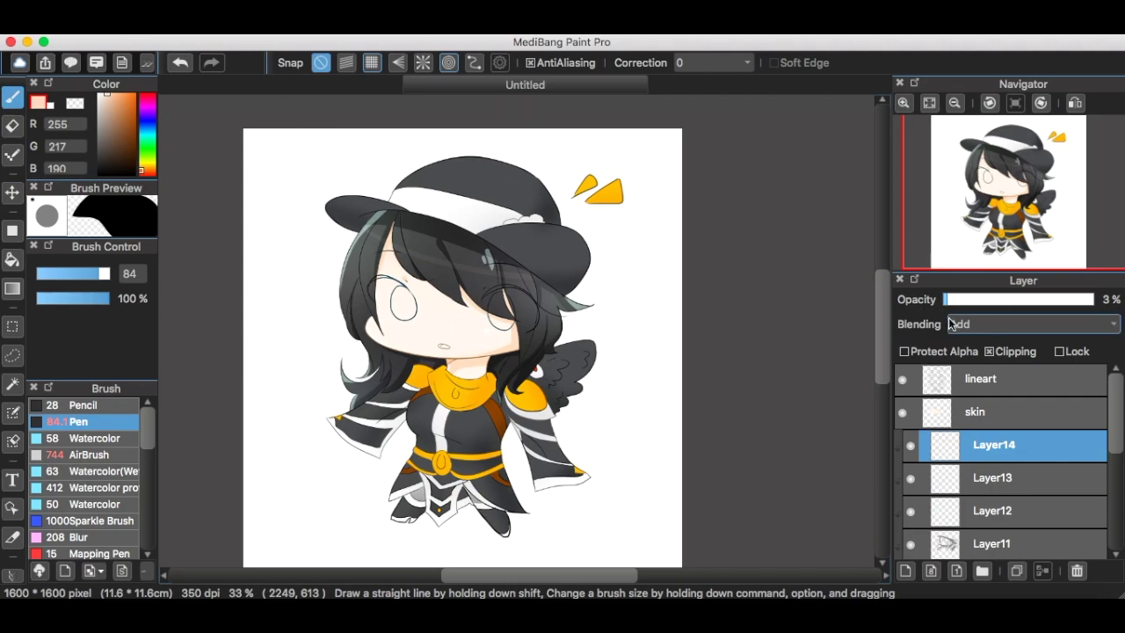
Undo the last two changes on the topmost hair highlight layer and lower that layer's opacity
{"action": "key", "text": "super+z"}
{"action": "key", "text": "super+z"}
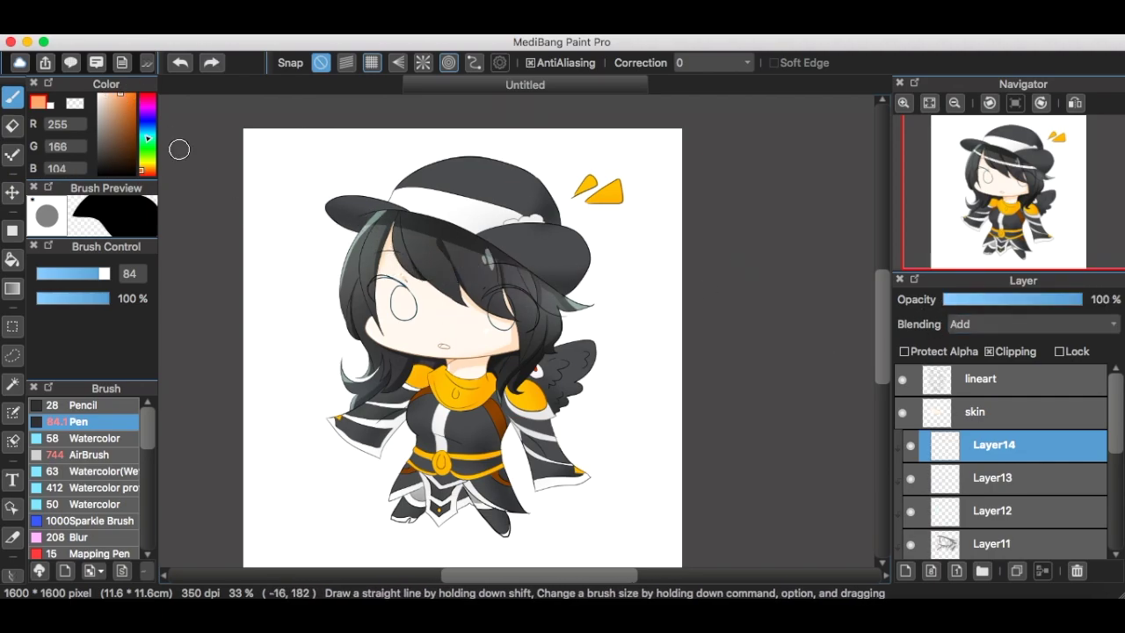
{"action": "left_click", "coordinate": [958, 299]}
{"action": "left_click", "coordinate": [948, 301]}
Merge the clipped shading and highlight layers one after another into the hair layer
{"action": "left_click_drag", "start_coordinate": [993, 445], "coordinate": [1006, 526]}
{"action": "left_click", "coordinate": [1042, 572]}
{"action": "left_click", "coordinate": [1039, 475]}
{"action": "left_click", "coordinate": [1043, 572]}
{"action": "left_click", "coordinate": [1041, 445]}
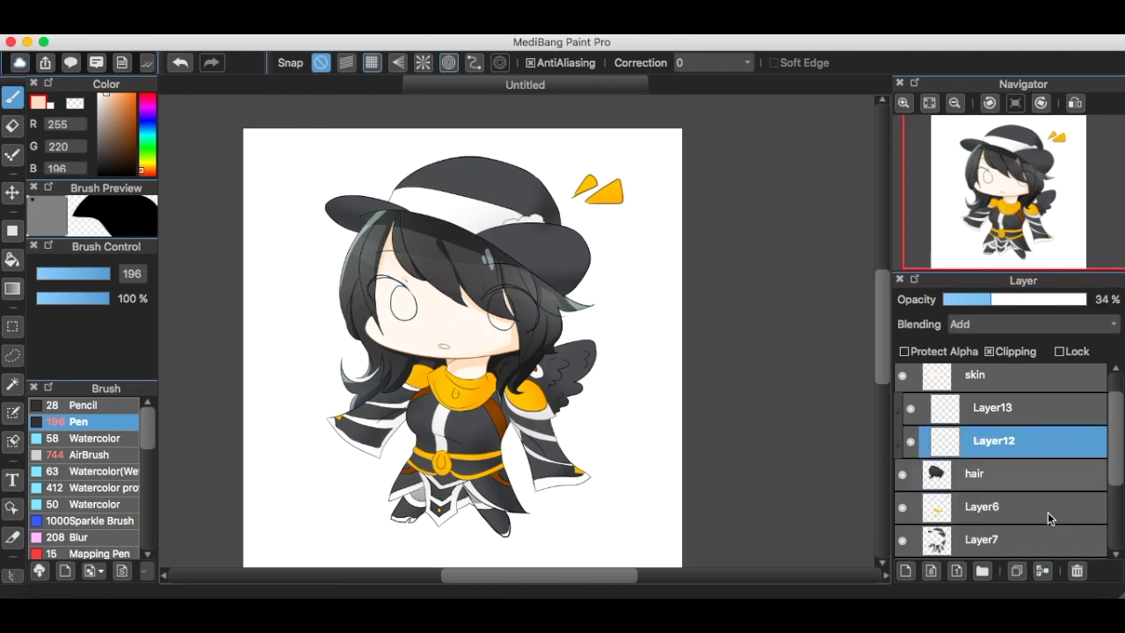
{"action": "left_click", "coordinate": [1043, 571]}
{"action": "left_click", "coordinate": [1040, 410]}
{"action": "left_click", "coordinate": [1042, 571]}
Add a clipped layer with Add blending above the gold parts layer and choose red (255, 45, 0)
{"action": "left_click", "coordinate": [920, 452]}
{"action": "left_click", "coordinate": [1010, 352]}
{"action": "left_click", "coordinate": [1011, 324]}
{"action": "left_click", "coordinate": [985, 357]}
{"action": "scroll", "coordinate": [479, 378], "scroll_direction": "up", "scroll_amount": 4}
{"action": "left_click", "coordinate": [149, 171]}
Airbrush the red Add glow across the gold collar, reducing the brush size to 52
{"action": "scroll", "coordinate": [515, 369], "scroll_direction": "down", "scroll_amount": 2}
{"action": "scroll", "coordinate": [483, 350], "scroll_direction": "up", "scroll_amount": 3}
{"action": "left_click_drag", "start_coordinate": [424, 303], "coordinate": [391, 484]}
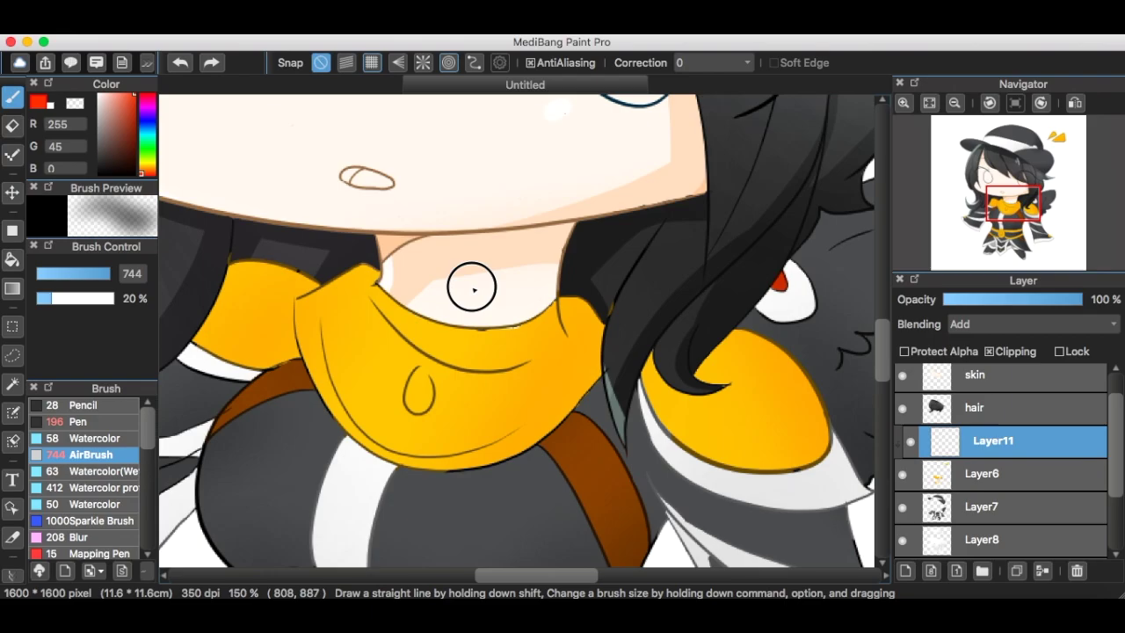
{"action": "scroll", "coordinate": [452, 304], "scroll_direction": "down", "scroll_amount": 3}
{"action": "scroll", "coordinate": [452, 304], "scroll_direction": "up", "scroll_amount": 3}
{"action": "mouse_move", "coordinate": [370, 422]}
{"action": "left_mouse_down"}
{"action": "mouse_move", "coordinate": [319, 334]}
{"action": "mouse_move", "coordinate": [379, 405]}
{"action": "left_mouse_up"}
{"action": "scroll", "coordinate": [464, 448], "scroll_direction": "down", "scroll_amount": 4}
{"action": "scroll", "coordinate": [463, 447], "scroll_direction": "up", "scroll_amount": 3}
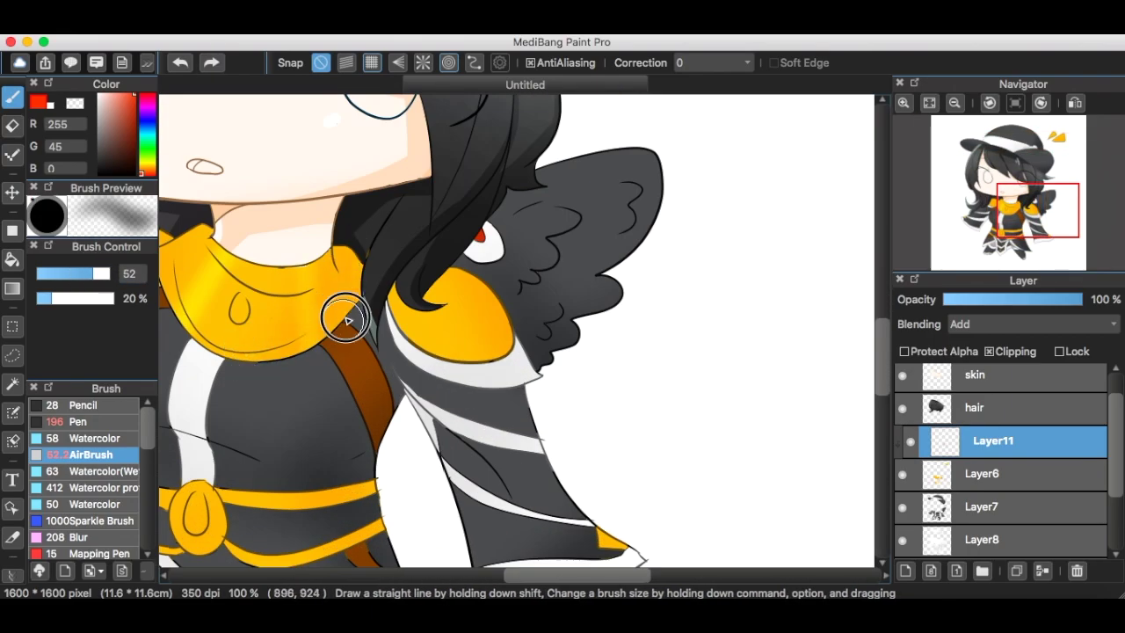
Airbrush the same glow onto the gold shoulder pieces, the belt bands and the gold marks beside the hat
{"action": "scroll", "coordinate": [347, 314], "scroll_direction": "down", "scroll_amount": 1}
{"action": "scroll", "coordinate": [489, 332], "scroll_direction": "down", "scroll_amount": 2}
{"action": "scroll", "coordinate": [573, 354], "scroll_direction": "up", "scroll_amount": 3}
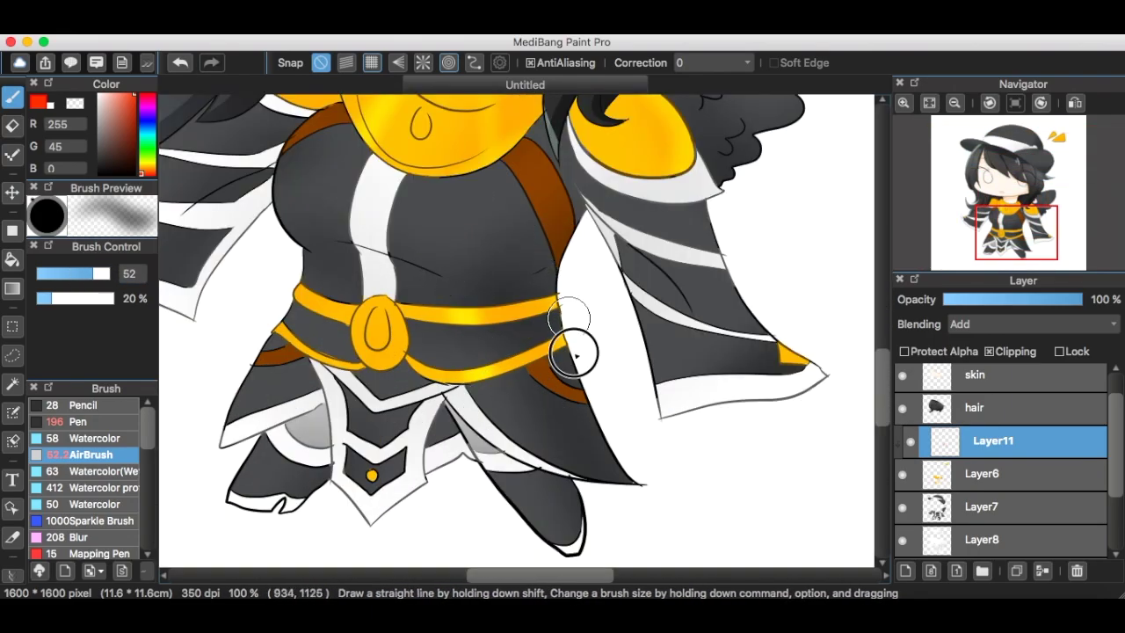
{"action": "scroll", "coordinate": [367, 359], "scroll_direction": "down", "scroll_amount": 2}
{"action": "scroll", "coordinate": [403, 352], "scroll_direction": "up", "scroll_amount": 2}
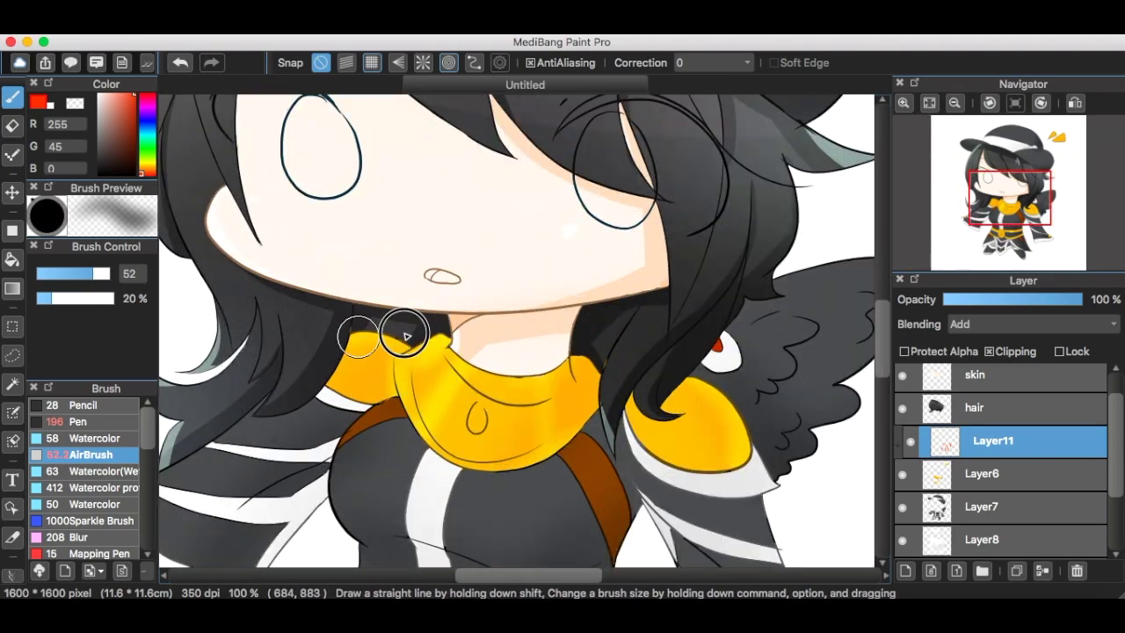
{"action": "scroll", "coordinate": [521, 381], "scroll_direction": "down", "scroll_amount": 3}
{"action": "scroll", "coordinate": [662, 183], "scroll_direction": "up", "scroll_amount": 4}
{"action": "scroll", "coordinate": [535, 156], "scroll_direction": "down", "scroll_amount": 3}
Paint sharp Pen highlights at size 61 on the gold collar, shoulder piece, belt and buckle
{"action": "left_click", "coordinate": [88, 422]}
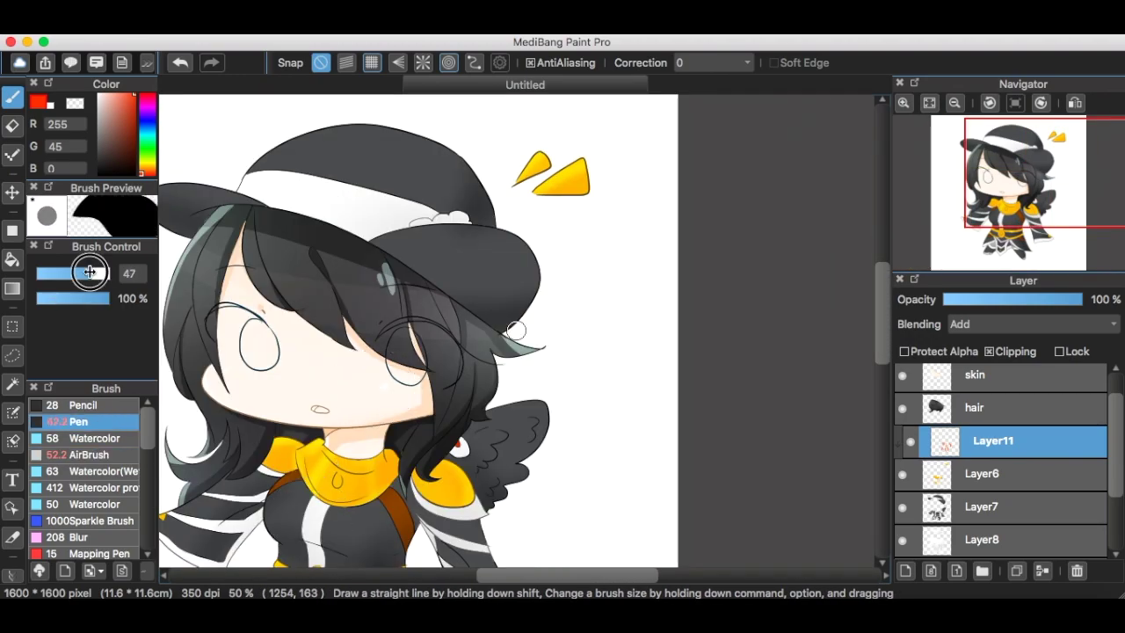
{"action": "scroll", "coordinate": [516, 330], "scroll_direction": "up", "scroll_amount": 3}
{"action": "scroll", "coordinate": [420, 337], "scroll_direction": "down", "scroll_amount": 1}
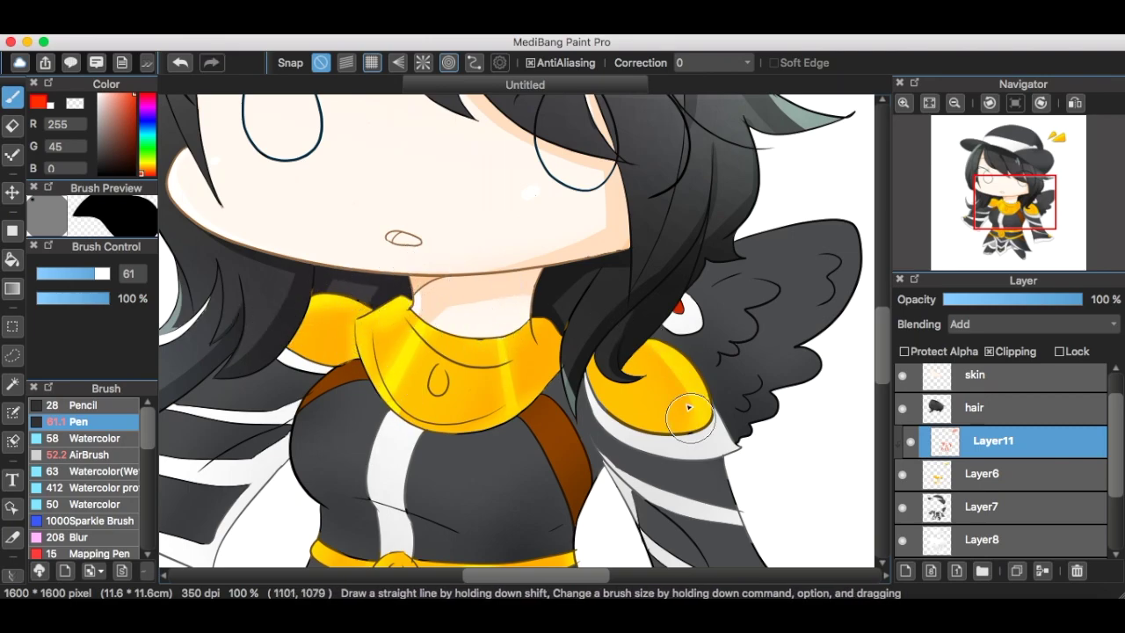
{"action": "scroll", "coordinate": [707, 387], "scroll_direction": "down", "scroll_amount": 3}
{"action": "scroll", "coordinate": [696, 308], "scroll_direction": "up", "scroll_amount": 5}
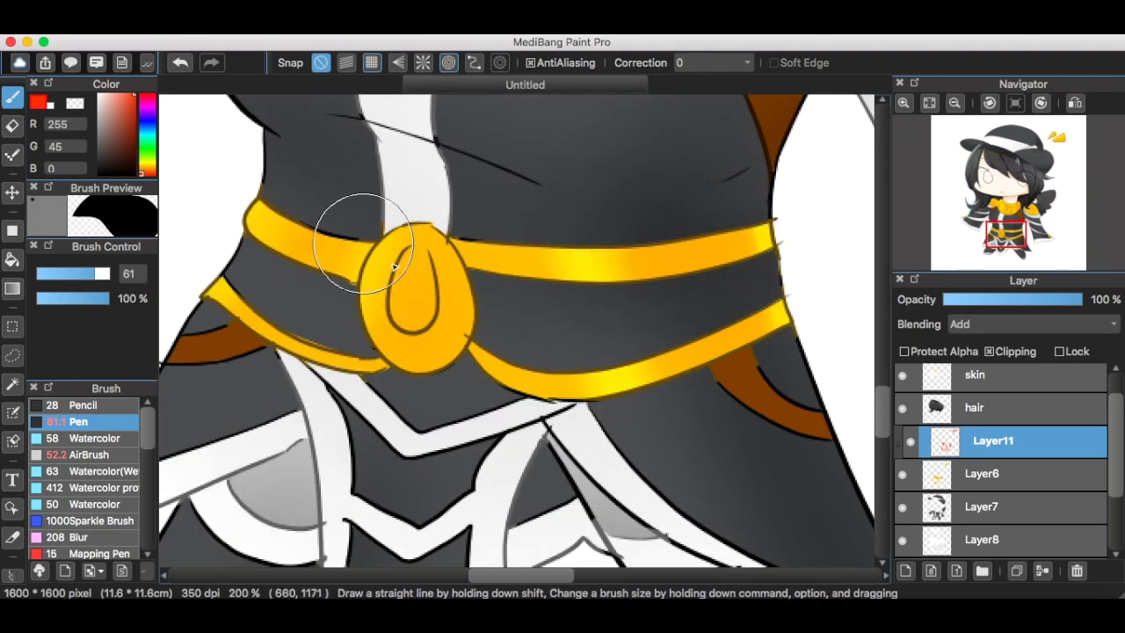
{"action": "scroll", "coordinate": [426, 272], "scroll_direction": "down", "scroll_amount": 5}
{"action": "scroll", "coordinate": [633, 172], "scroll_direction": "up", "scroll_amount": 2}
{"action": "scroll", "coordinate": [650, 129], "scroll_direction": "down", "scroll_amount": 2}
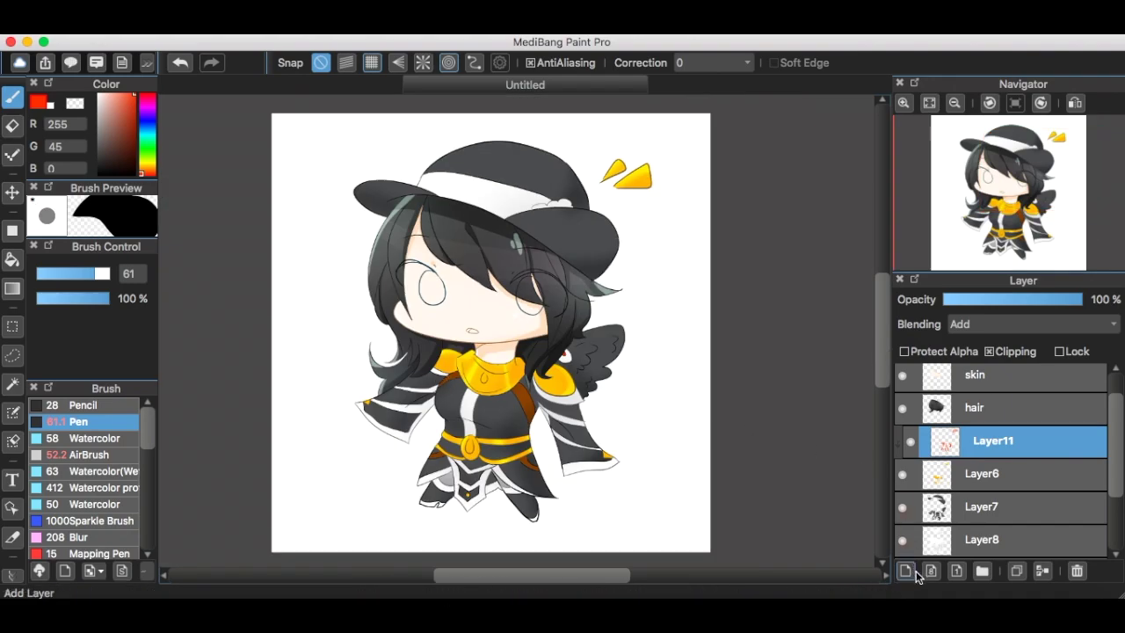
Add another clipped layer with Add blending, choose white (255, 255, 255) and airbrush a soft glow on the gold parts at size 461
{"action": "left_click", "coordinate": [91, 455]}
{"action": "left_click", "coordinate": [99, 94]}
{"action": "scroll", "coordinate": [479, 374], "scroll_direction": "up", "scroll_amount": 4}
{"action": "scroll", "coordinate": [488, 345], "scroll_direction": "down", "scroll_amount": 2}
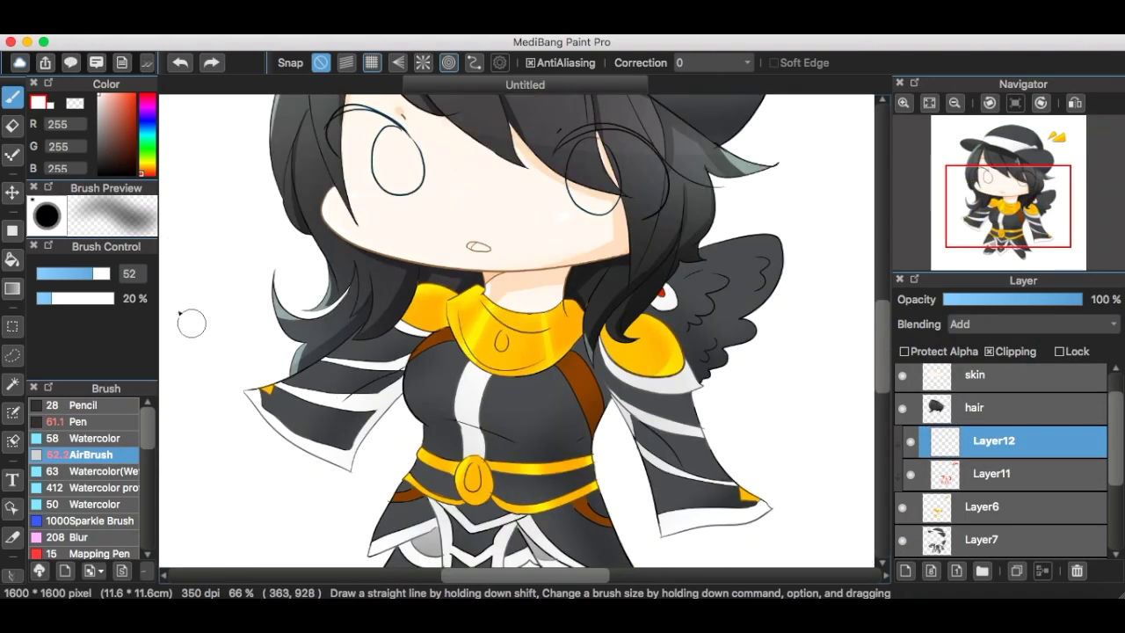
{"action": "left_click", "coordinate": [109, 273]}
{"action": "left_click", "coordinate": [51, 299]}
{"action": "scroll", "coordinate": [685, 342], "scroll_direction": "down", "scroll_amount": 2}
{"action": "left_click_drag", "start_coordinate": [518, 379], "coordinate": [486, 422]}
Merge both clipped highlight layers into the gold parts layer
{"action": "left_click_drag", "start_coordinate": [994, 443], "coordinate": [993, 488]}
{"action": "left_click", "coordinate": [1042, 572]}
{"action": "left_click", "coordinate": [1043, 571]}
Add a clipped layer with Multiply blending above the black clothing layer and choose grey-teal (160, 178, 179)
{"action": "left_click", "coordinate": [1004, 479]}
{"action": "left_click", "coordinate": [905, 571]}
{"action": "left_click", "coordinate": [990, 351]}
{"action": "left_click", "coordinate": [1011, 326]}
{"action": "left_click", "coordinate": [1011, 346]}
{"action": "left_click", "coordinate": [105, 110]}
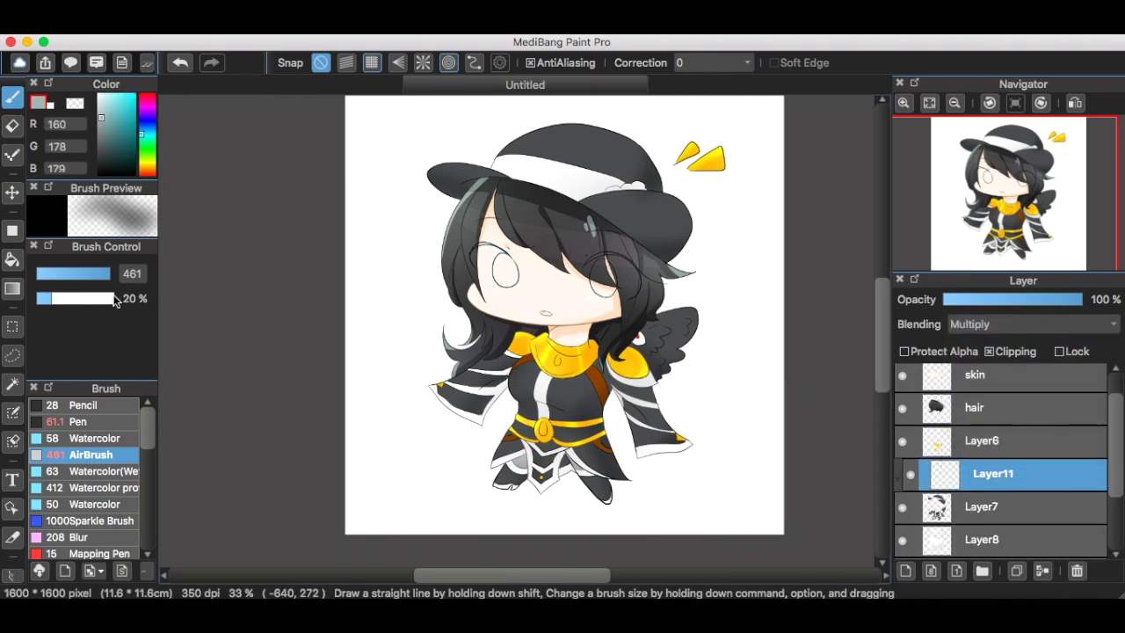
Paint grey-teal shadows with the Pen at size 61 on the hat's crown and brim
{"action": "left_click", "coordinate": [79, 421]}
{"action": "scroll", "coordinate": [657, 284], "scroll_direction": "up", "scroll_amount": 3}
{"action": "scroll", "coordinate": [540, 105], "scroll_direction": "down", "scroll_amount": 2}
{"action": "scroll", "coordinate": [576, 233], "scroll_direction": "up", "scroll_amount": 1}
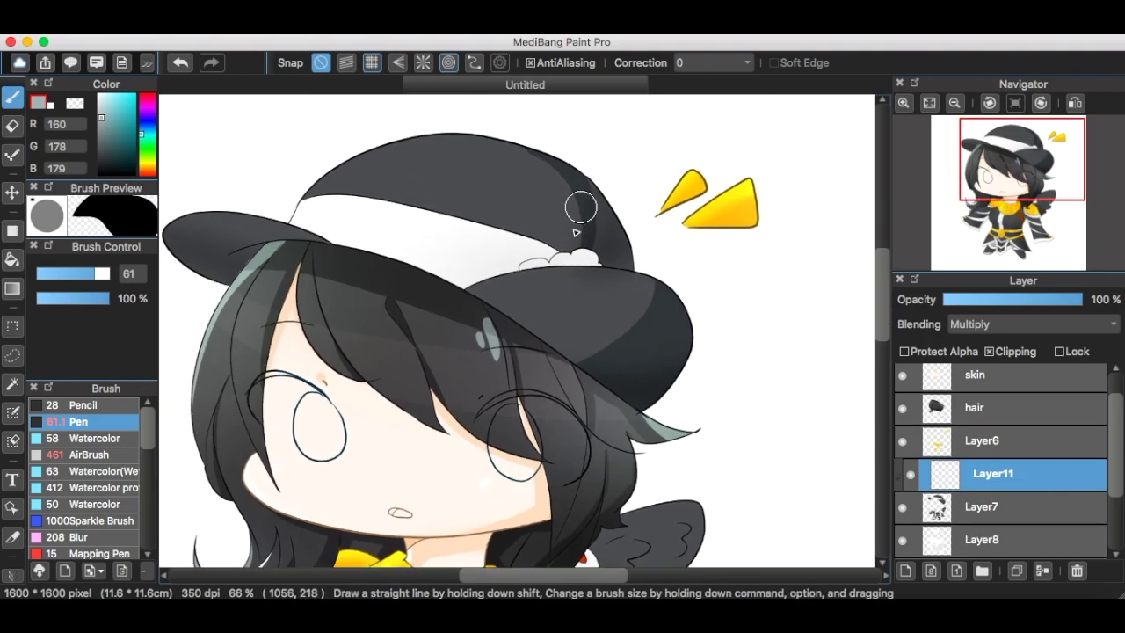
{"action": "scroll", "coordinate": [547, 176], "scroll_direction": "up", "scroll_amount": 1}
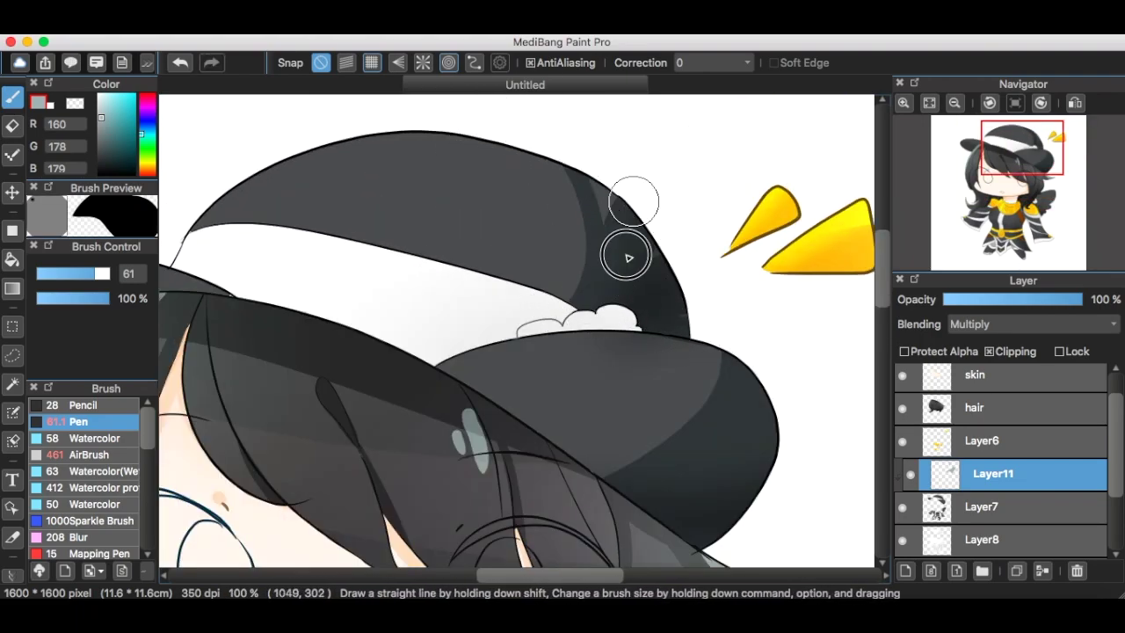
{"action": "scroll", "coordinate": [696, 264], "scroll_direction": "down", "scroll_amount": 1}
{"action": "scroll", "coordinate": [558, 296], "scroll_direction": "down", "scroll_amount": 3}
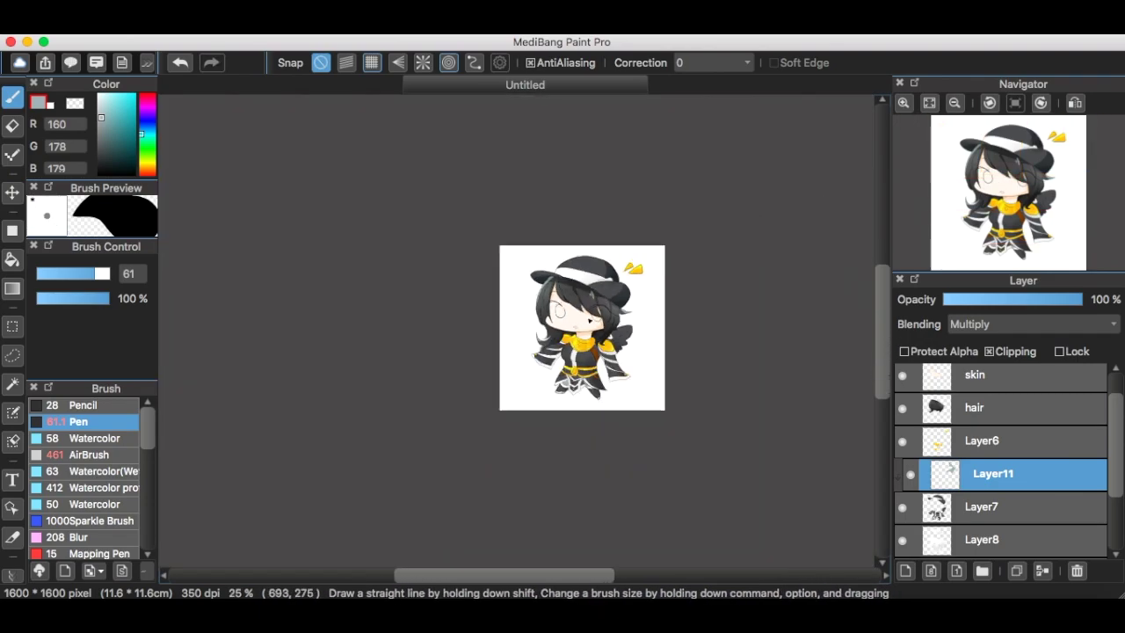
{"action": "scroll", "coordinate": [647, 439], "scroll_direction": "up", "scroll_amount": 2}
{"action": "scroll", "coordinate": [646, 438], "scroll_direction": "up", "scroll_amount": 3}
{"action": "left_click_drag", "start_coordinate": [449, 171], "coordinate": [575, 272]}
{"action": "scroll", "coordinate": [519, 334], "scroll_direction": "down", "scroll_amount": 3}
Paint grey-teal shadows under the bust, along the side of the waist and in the sleeve fold beside the wing
{"action": "scroll", "coordinate": [395, 319], "scroll_direction": "up", "scroll_amount": 2}
{"action": "mouse_move", "coordinate": [389, 319]}
{"action": "left_mouse_down"}
{"action": "mouse_move", "coordinate": [469, 337]}
{"action": "mouse_move", "coordinate": [303, 314]}
{"action": "left_mouse_up"}
{"action": "scroll", "coordinate": [464, 378], "scroll_direction": "down", "scroll_amount": 2}
{"action": "scroll", "coordinate": [469, 353], "scroll_direction": "up", "scroll_amount": 2}
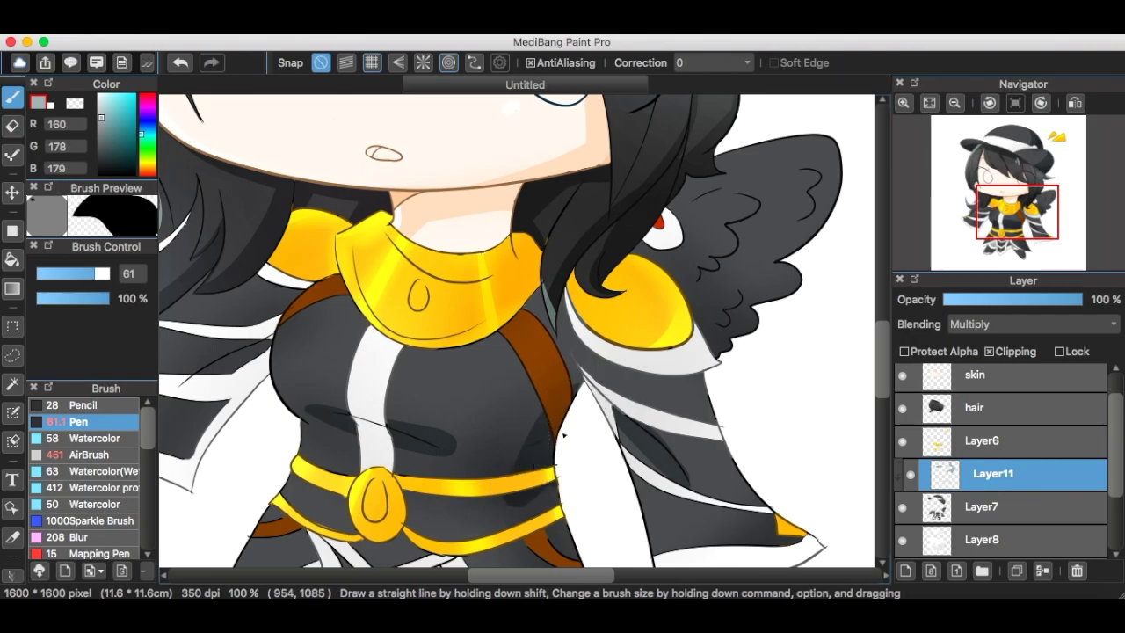
{"action": "scroll", "coordinate": [542, 454], "scroll_direction": "down", "scroll_amount": 1}
{"action": "scroll", "coordinate": [567, 340], "scroll_direction": "up", "scroll_amount": 2}
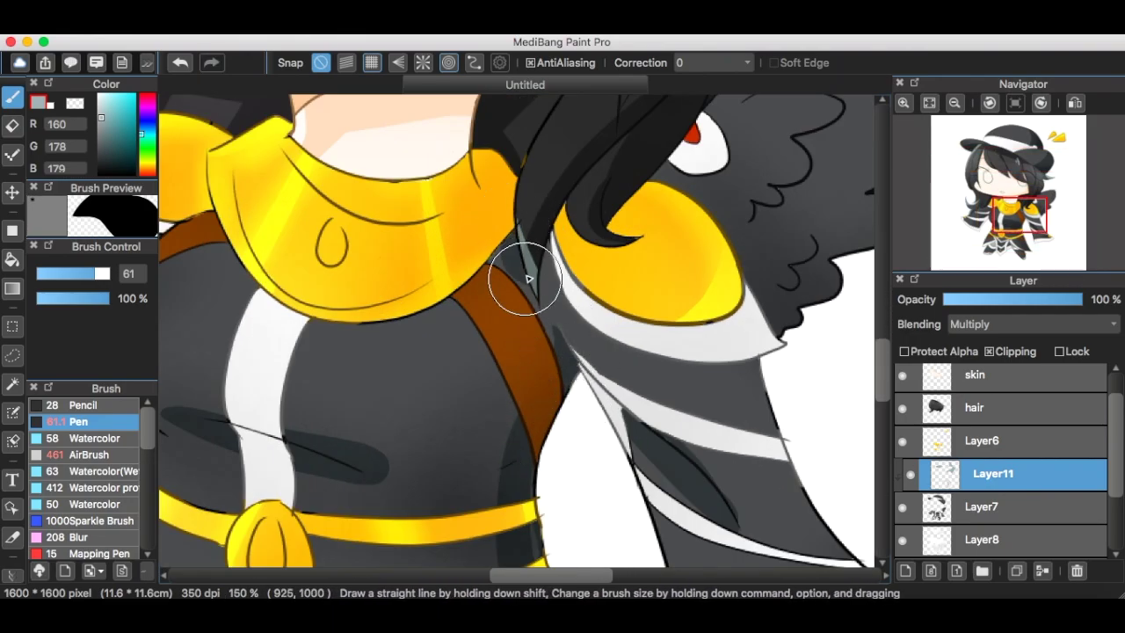
Paint shadows along the outer edge of the pointed skirt panel and on the leg beneath it
{"action": "scroll", "coordinate": [654, 271], "scroll_direction": "down", "scroll_amount": 2}
{"action": "scroll", "coordinate": [603, 422], "scroll_direction": "up", "scroll_amount": 4}
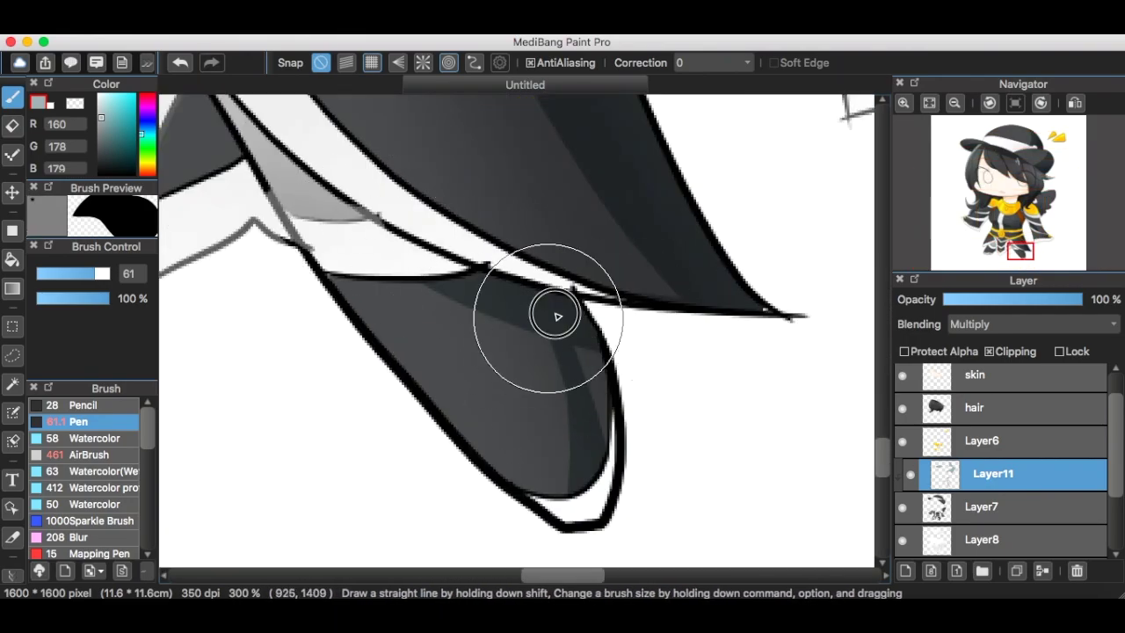
{"action": "scroll", "coordinate": [553, 314], "scroll_direction": "down", "scroll_amount": 1}
{"action": "left_click_drag", "start_coordinate": [387, 420], "coordinate": [466, 339]}
{"action": "scroll", "coordinate": [587, 141], "scroll_direction": "down", "scroll_amount": 1}
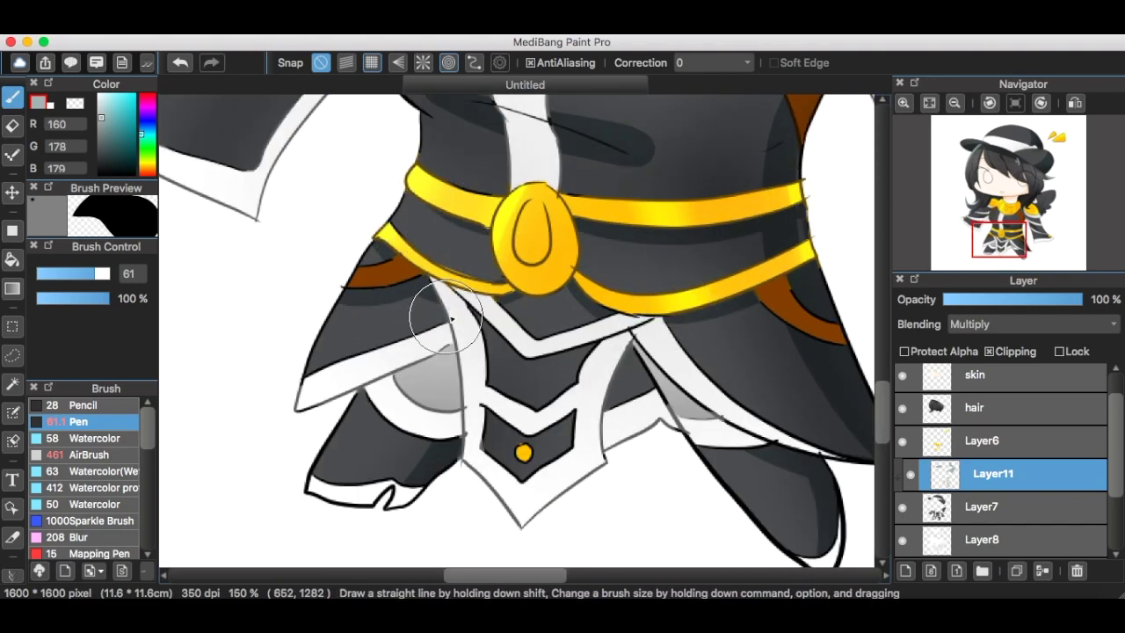
Paint shadows on the shorter hip panel below the belt and on the sleeve beneath the flicked hair
{"action": "scroll", "coordinate": [451, 488], "scroll_direction": "down", "scroll_amount": 2}
{"action": "scroll", "coordinate": [411, 299], "scroll_direction": "up", "scroll_amount": 4}
{"action": "left_click_drag", "start_coordinate": [447, 269], "coordinate": [317, 327]}
{"action": "scroll", "coordinate": [426, 307], "scroll_direction": "down", "scroll_amount": 4}
{"action": "scroll", "coordinate": [369, 295], "scroll_direction": "up", "scroll_amount": 3}
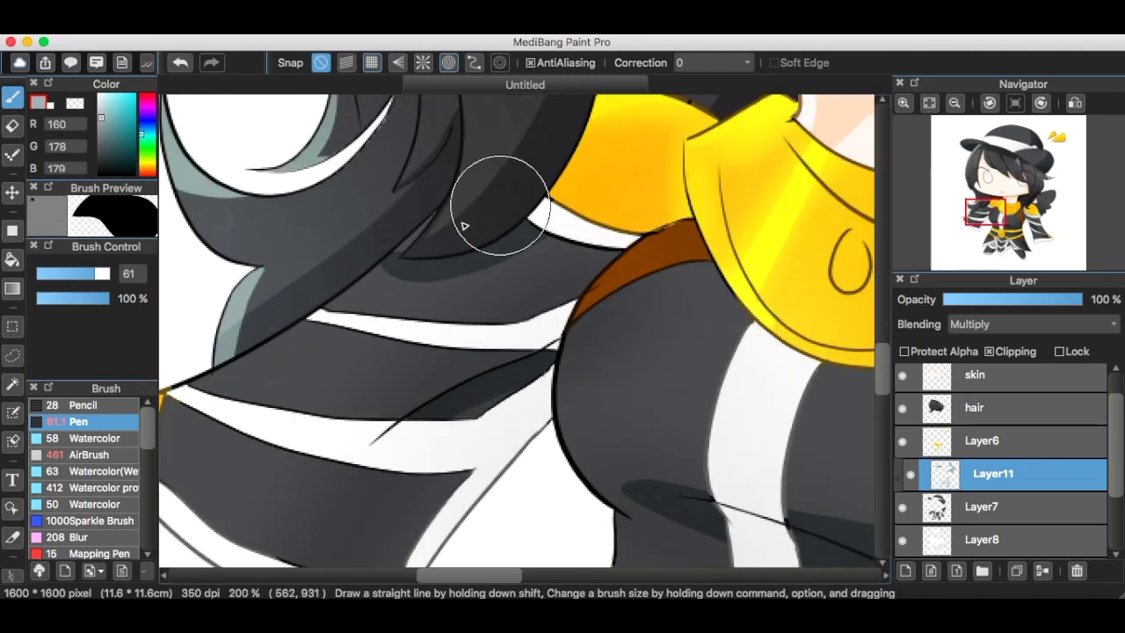
{"action": "scroll", "coordinate": [536, 327], "scroll_direction": "down", "scroll_amount": 6}
{"action": "scroll", "coordinate": [658, 373], "scroll_direction": "up", "scroll_amount": 2}
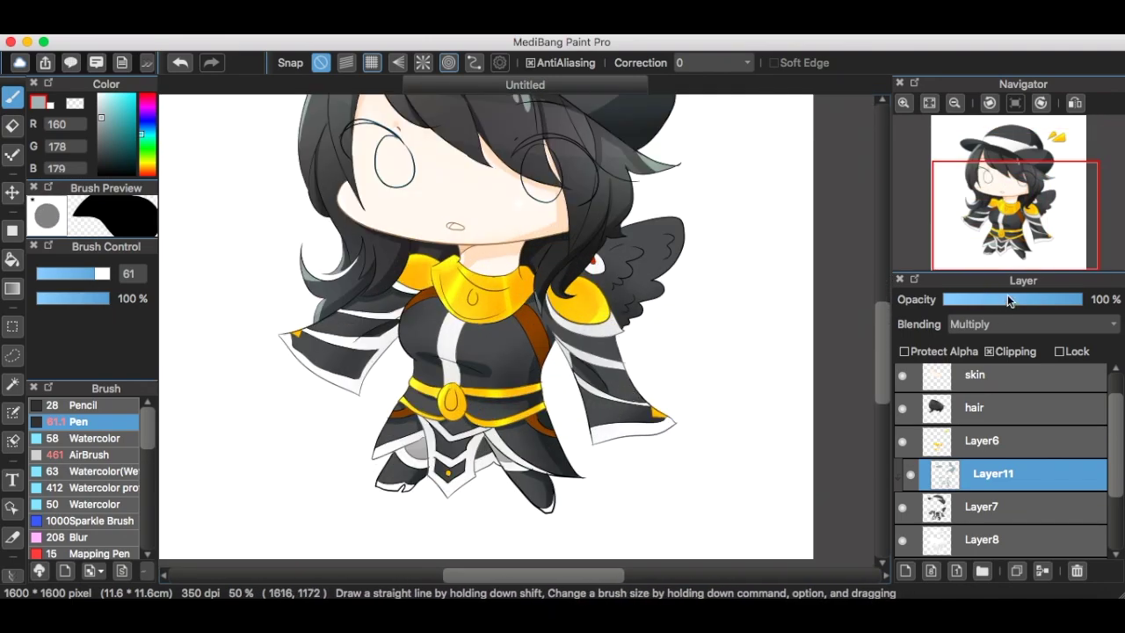
Airbrush soft grey-teal shading over the black clothing at size 461
{"action": "left_click_drag", "start_coordinate": [498, 449], "coordinate": [484, 556]}
{"action": "left_click", "coordinate": [91, 455]}
{"action": "mouse_move", "coordinate": [516, 142]}
{"action": "left_mouse_down"}
{"action": "mouse_move", "coordinate": [499, 201]}
{"action": "mouse_move", "coordinate": [462, 184]}
{"action": "left_mouse_up"}
{"action": "scroll", "coordinate": [566, 205], "scroll_direction": "down", "scroll_amount": 2}
{"action": "scroll", "coordinate": [567, 378], "scroll_direction": "up", "scroll_amount": 2}
{"action": "scroll", "coordinate": [536, 404], "scroll_direction": "down", "scroll_amount": 2}
Add a clipped layer with Add blending above the clothing shadows and airbrush a grey-teal glow on the hat
{"action": "left_click", "coordinate": [905, 571]}
{"action": "left_click", "coordinate": [1026, 350]}
{"action": "left_click", "coordinate": [1027, 325]}
{"action": "left_click", "coordinate": [1002, 356]}
{"action": "key", "text": "super+z"}
{"action": "scroll", "coordinate": [539, 178], "scroll_direction": "up", "scroll_amount": 3}
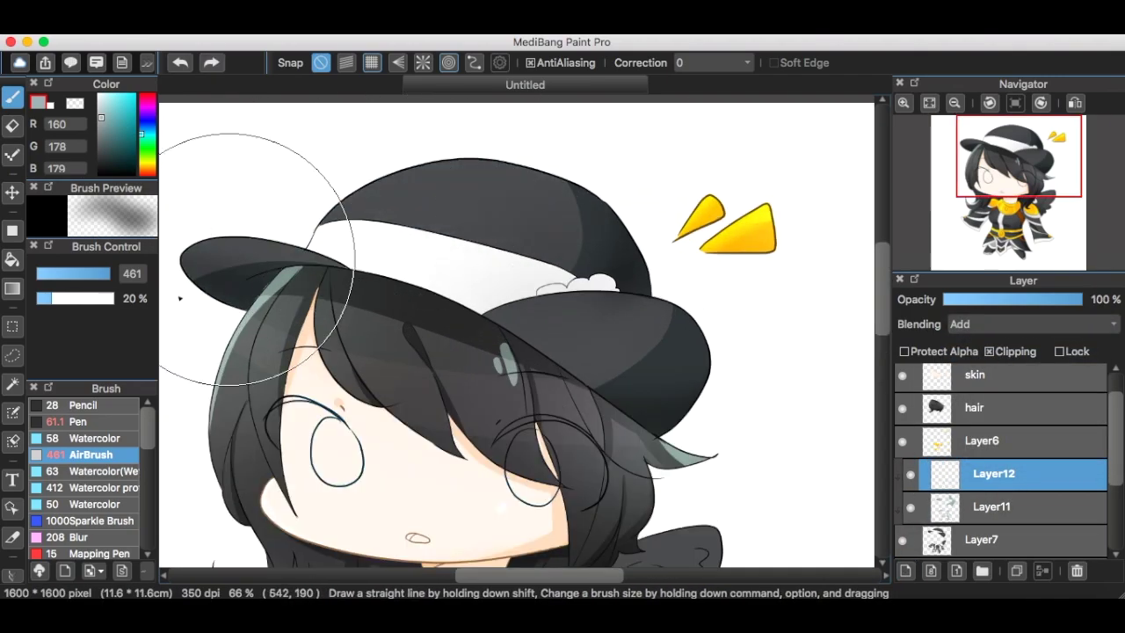
{"action": "scroll", "coordinate": [482, 167], "scroll_direction": "down", "scroll_amount": 2}
Try Pen highlights on the hat with the Add layer's opacity at 23%
{"action": "left_click", "coordinate": [94, 438]}
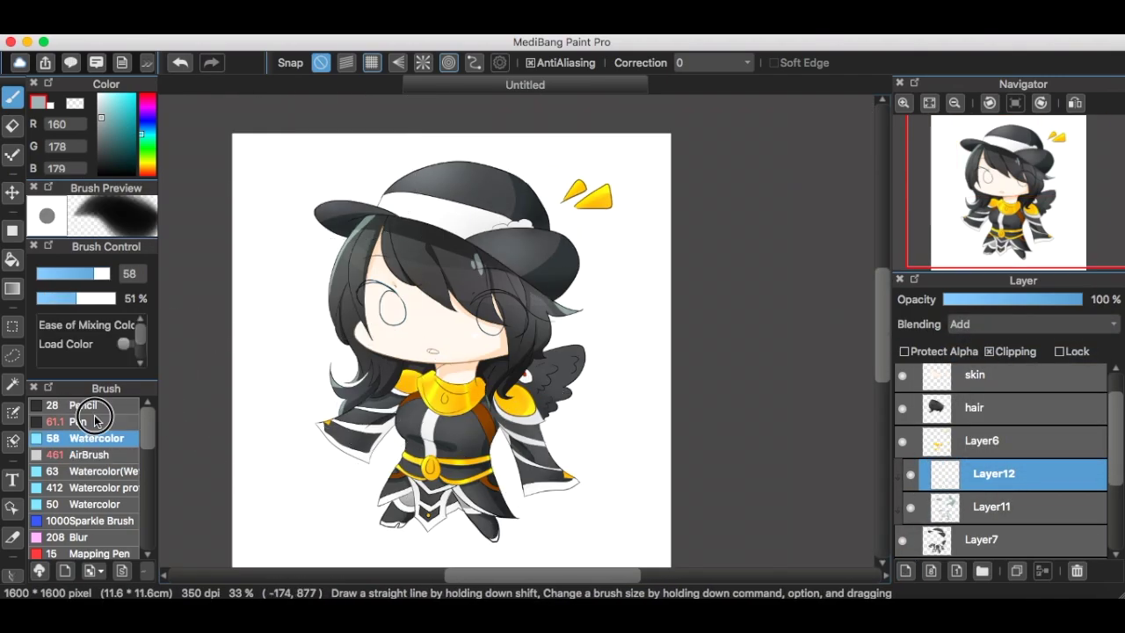
{"action": "left_click", "coordinate": [78, 421]}
{"action": "scroll", "coordinate": [439, 202], "scroll_direction": "up", "scroll_amount": 3}
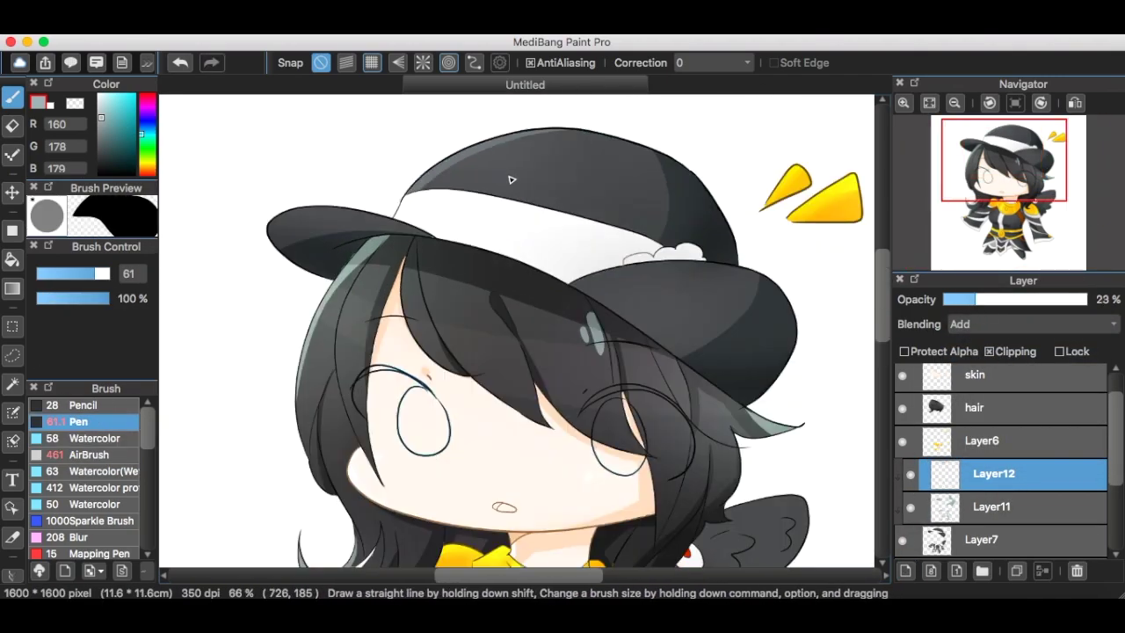
{"action": "scroll", "coordinate": [512, 180], "scroll_direction": "down", "scroll_amount": 2}
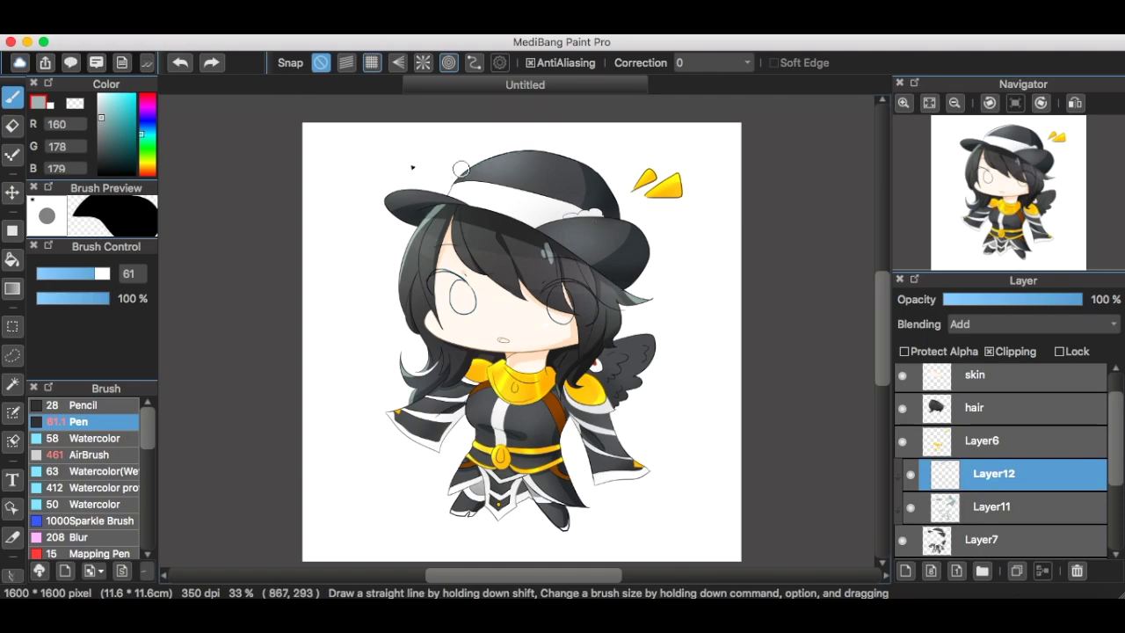
Add another clipped layer with Add blending above the clothing glow and choose white (255, 255, 255)
{"action": "left_click", "coordinate": [905, 572]}
{"action": "left_click", "coordinate": [1011, 352]}
{"action": "left_click", "coordinate": [1025, 325]}
{"action": "left_click", "coordinate": [1002, 357]}
{"action": "scroll", "coordinate": [314, 244], "scroll_direction": "up", "scroll_amount": 4}
{"action": "scroll", "coordinate": [313, 243], "scroll_direction": "down", "scroll_amount": 2}
{"action": "left_click", "coordinate": [98, 94]}
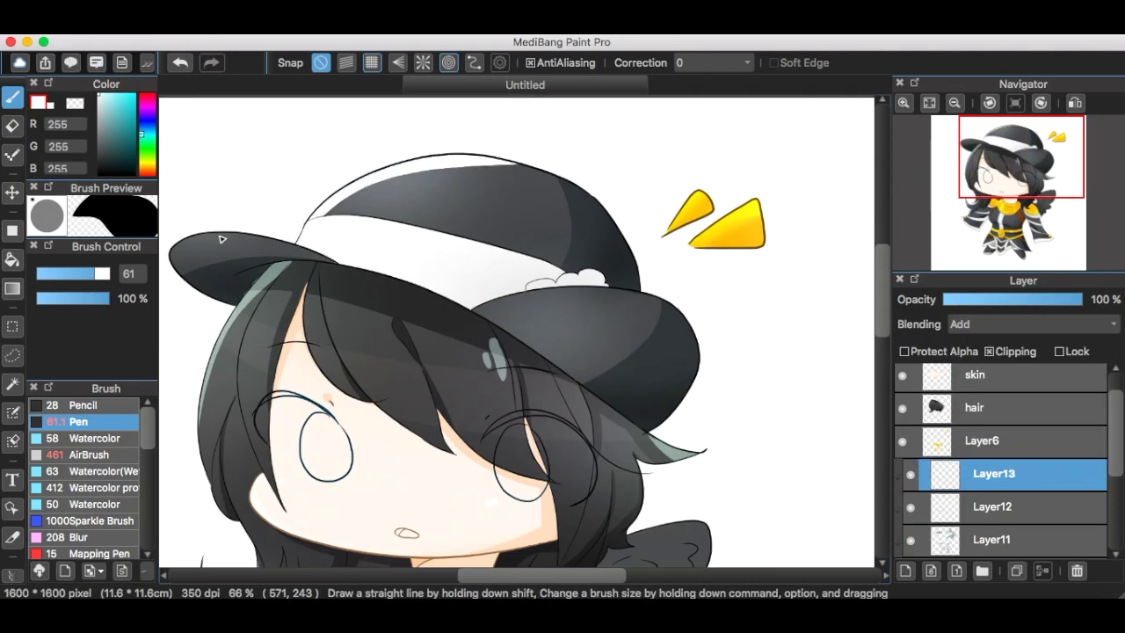
Paint white Pen highlights along the upper edges of the hat's front and back brims
{"action": "left_click_drag", "start_coordinate": [656, 308], "coordinate": [604, 320]}
{"action": "key", "text": "super+z"}
{"action": "scroll", "coordinate": [405, 279], "scroll_direction": "up", "scroll_amount": 2}
{"action": "scroll", "coordinate": [655, 322], "scroll_direction": "down", "scroll_amount": 2}
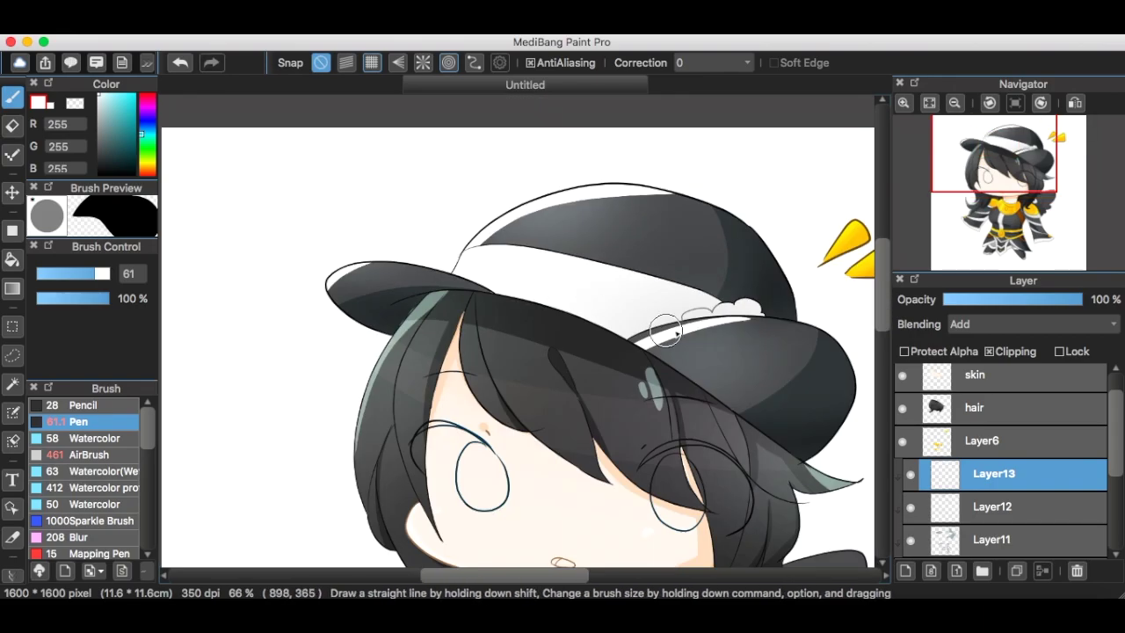
{"action": "scroll", "coordinate": [708, 335], "scroll_direction": "up", "scroll_amount": 2}
{"action": "left_click_drag", "start_coordinate": [545, 355], "coordinate": [714, 306]}
Paint white highlights along the torso's outer edge, the shorter hip panel and the leg below it
{"action": "scroll", "coordinate": [584, 257], "scroll_direction": "down", "scroll_amount": 3}
{"action": "scroll", "coordinate": [535, 289], "scroll_direction": "up", "scroll_amount": 3}
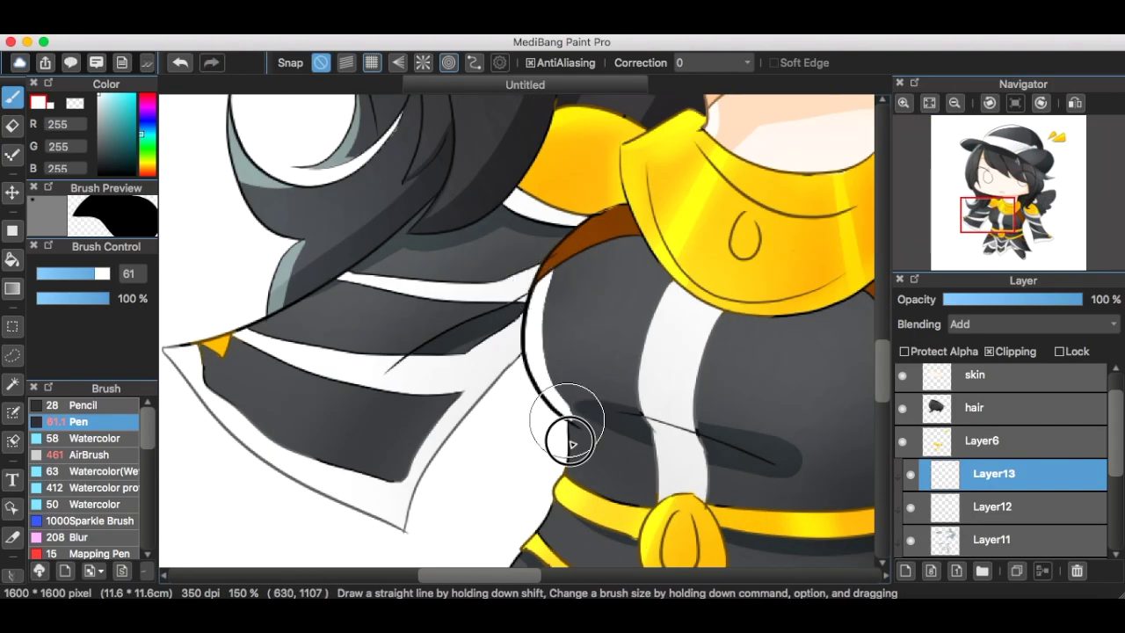
{"action": "scroll", "coordinate": [520, 282], "scroll_direction": "up", "scroll_amount": 1}
{"action": "scroll", "coordinate": [447, 475], "scroll_direction": "down", "scroll_amount": 2}
{"action": "scroll", "coordinate": [466, 446], "scroll_direction": "down", "scroll_amount": 2}
{"action": "scroll", "coordinate": [465, 504], "scroll_direction": "up", "scroll_amount": 4}
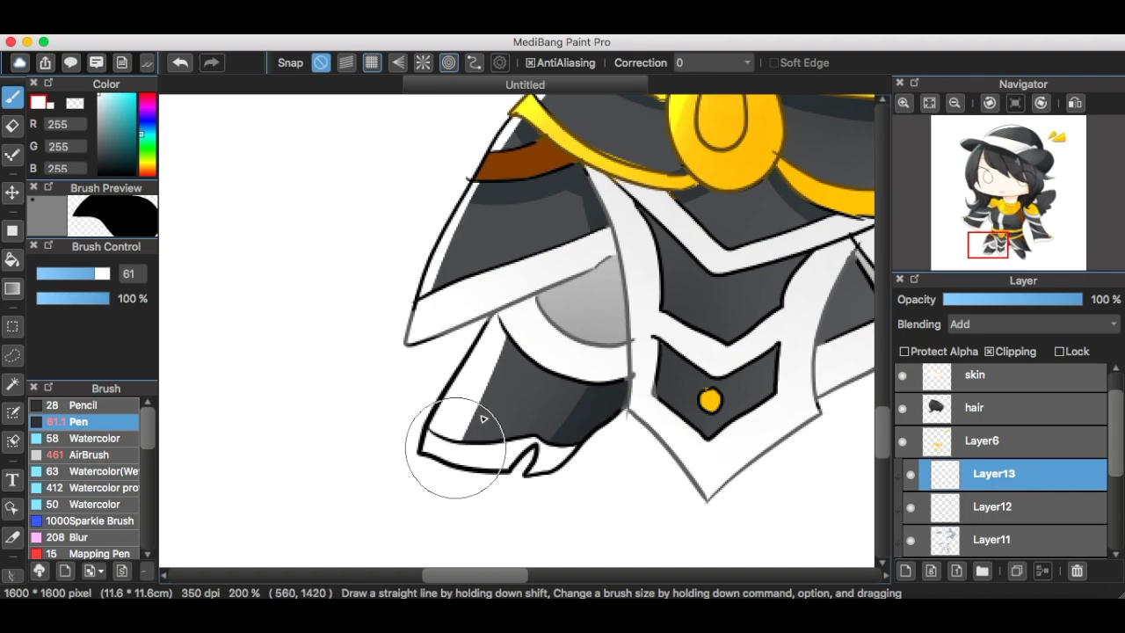
Paint a white highlight along the inner edge of the other leg and set the highlight layer's opacity to 24%
{"action": "scroll", "coordinate": [401, 507], "scroll_direction": "down", "scroll_amount": 3}
{"action": "scroll", "coordinate": [616, 527], "scroll_direction": "up", "scroll_amount": 3}
{"action": "scroll", "coordinate": [613, 458], "scroll_direction": "down", "scroll_amount": 2}
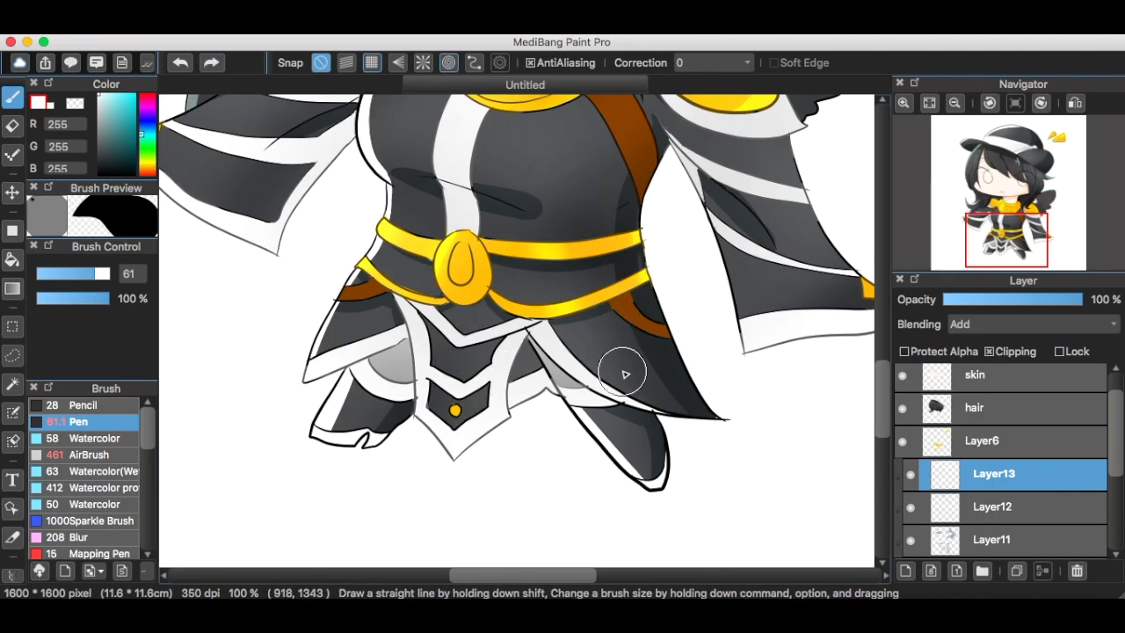
{"action": "scroll", "coordinate": [626, 374], "scroll_direction": "down", "scroll_amount": 2}
{"action": "scroll", "coordinate": [729, 264], "scroll_direction": "up", "scroll_amount": 2}
{"action": "scroll", "coordinate": [486, 354], "scroll_direction": "down", "scroll_amount": 2}
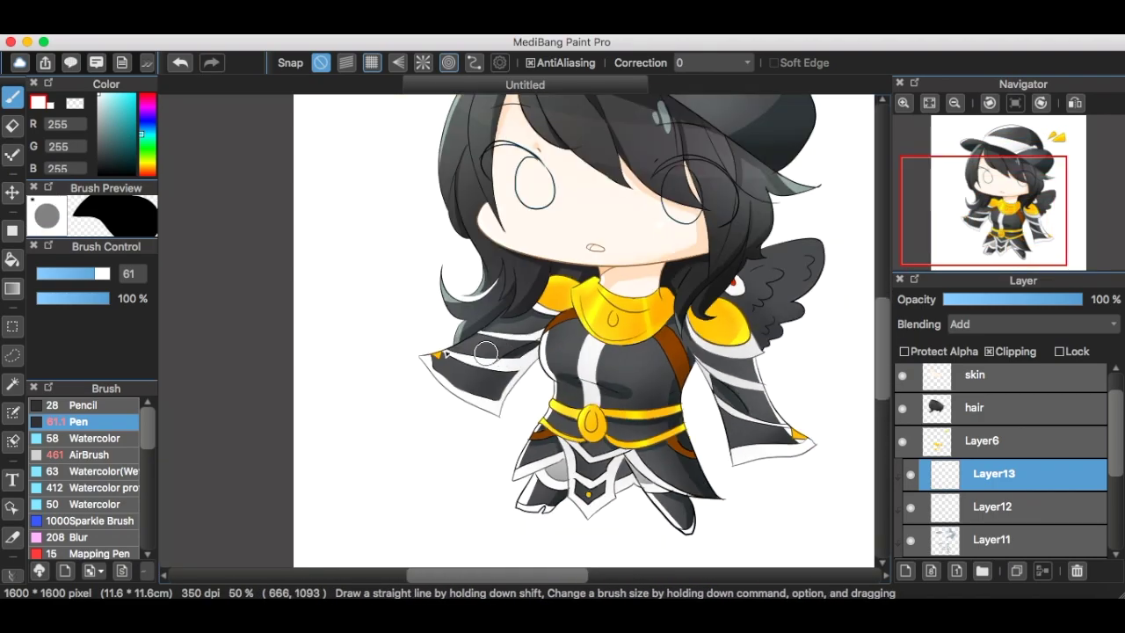
{"action": "scroll", "coordinate": [486, 354], "scroll_direction": "up", "scroll_amount": 2}
{"action": "scroll", "coordinate": [548, 256], "scroll_direction": "down", "scroll_amount": 3}
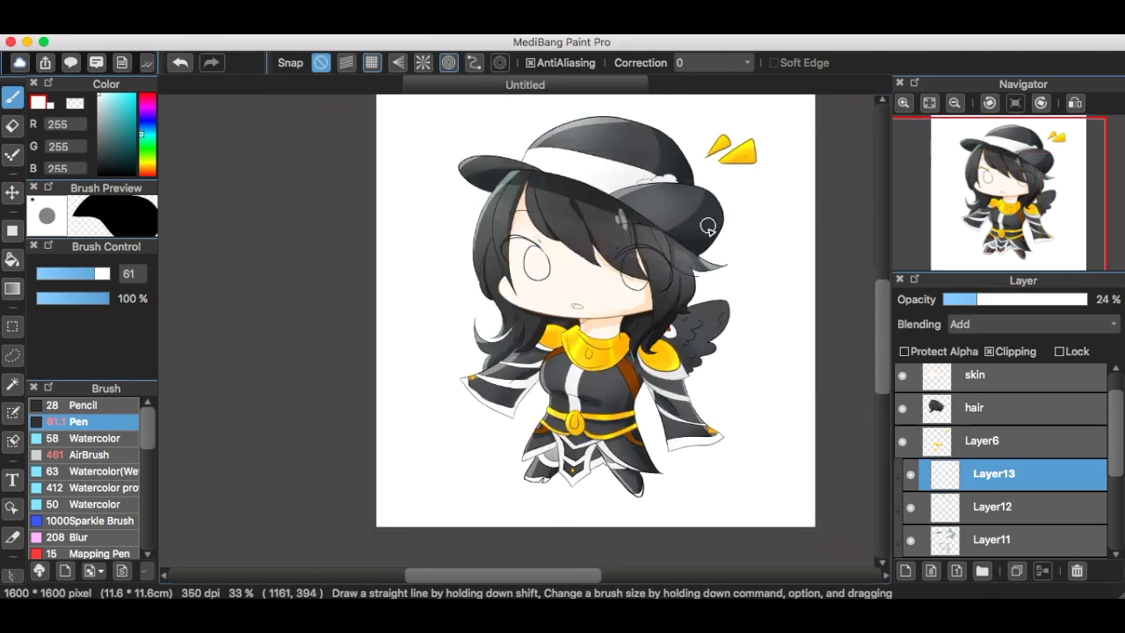
Merge the black clothing's clipped layers into Layer7 and add a clipped Multiply layer above Layer8 with grey (210, 210, 210)
{"action": "scroll", "coordinate": [979, 489], "scroll_direction": "down", "scroll_amount": 5}
{"action": "scroll", "coordinate": [1011, 494], "scroll_direction": "up", "scroll_amount": 5}
{"action": "scroll", "coordinate": [1015, 495], "scroll_direction": "down", "scroll_amount": 1}
{"action": "left_click", "coordinate": [1020, 525]}
{"action": "left_click", "coordinate": [1044, 571]}
{"action": "left_click", "coordinate": [1043, 572]}
{"action": "left_click", "coordinate": [1044, 572]}
{"action": "left_click", "coordinate": [941, 500]}
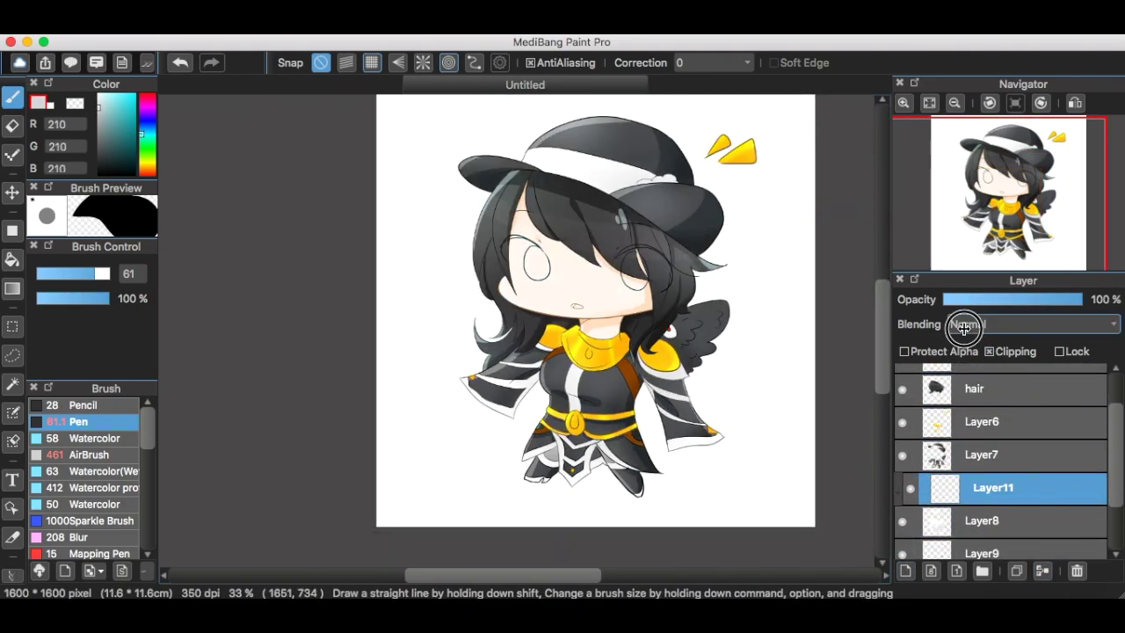
Paint grey Pen shadows on the wing-side sleeve's white trim and on the white panels of the skirt
{"action": "scroll", "coordinate": [673, 351], "scroll_direction": "up", "scroll_amount": 3}
{"action": "scroll", "coordinate": [630, 312], "scroll_direction": "down", "scroll_amount": 3}
{"action": "scroll", "coordinate": [654, 399], "scroll_direction": "up", "scroll_amount": 3}
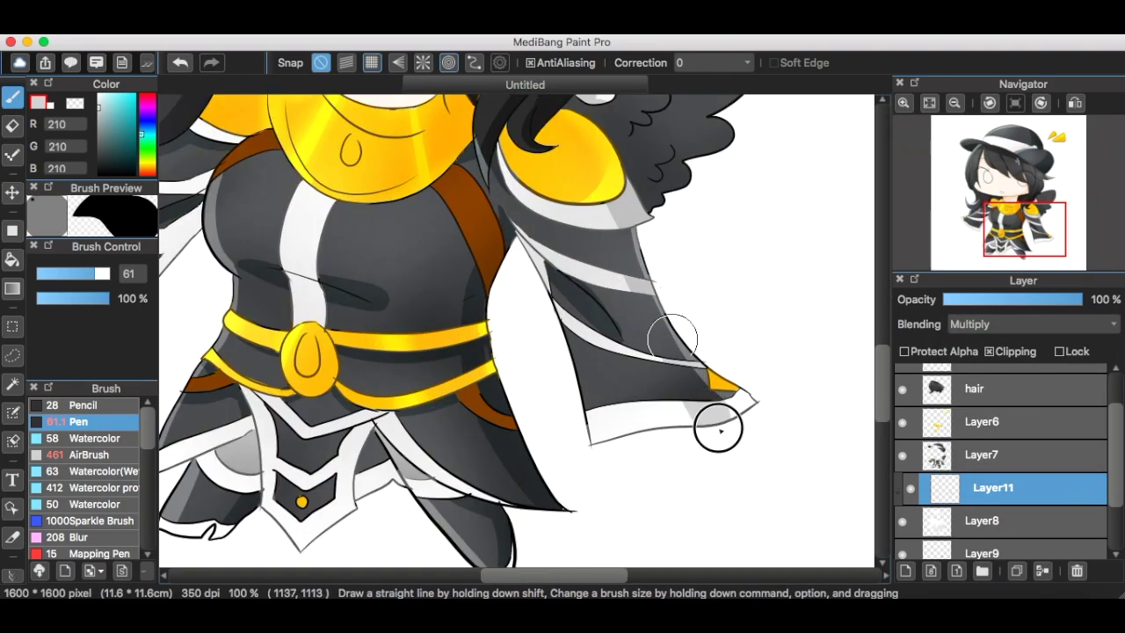
{"action": "scroll", "coordinate": [747, 401], "scroll_direction": "down", "scroll_amount": 2}
{"action": "scroll", "coordinate": [586, 443], "scroll_direction": "up", "scroll_amount": 2}
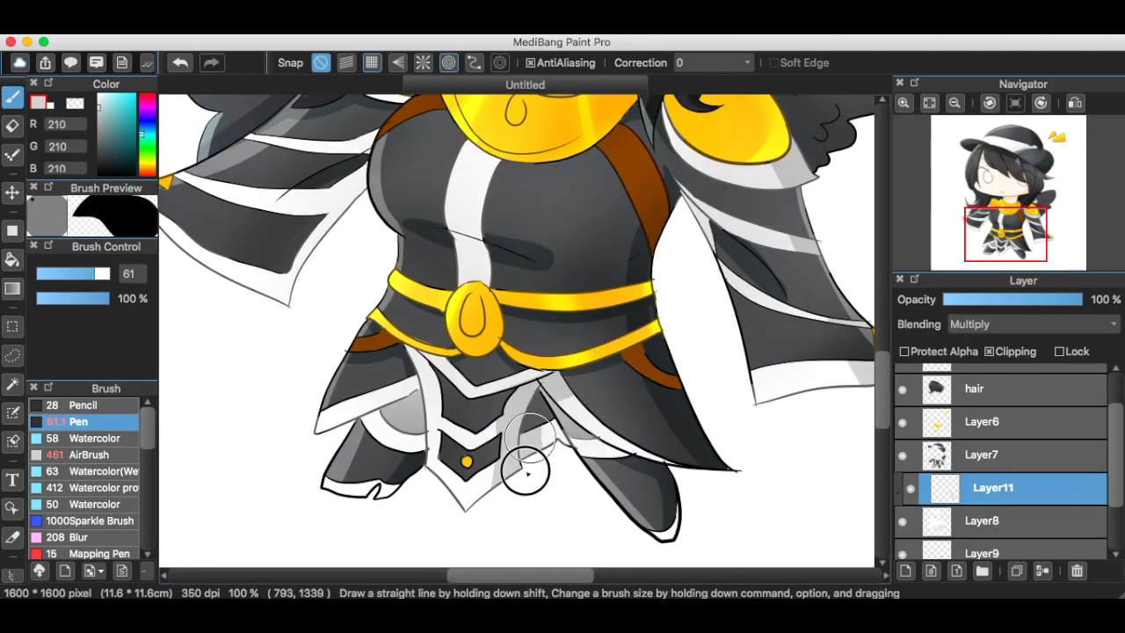
Paint grey shadows across the white torso stripe, the other sleeve's trim and the white edges around the feet
{"action": "left_click_drag", "start_coordinate": [426, 237], "coordinate": [519, 261]}
{"action": "scroll", "coordinate": [433, 231], "scroll_direction": "down", "scroll_amount": 3}
{"action": "scroll", "coordinate": [447, 414], "scroll_direction": "up", "scroll_amount": 3}
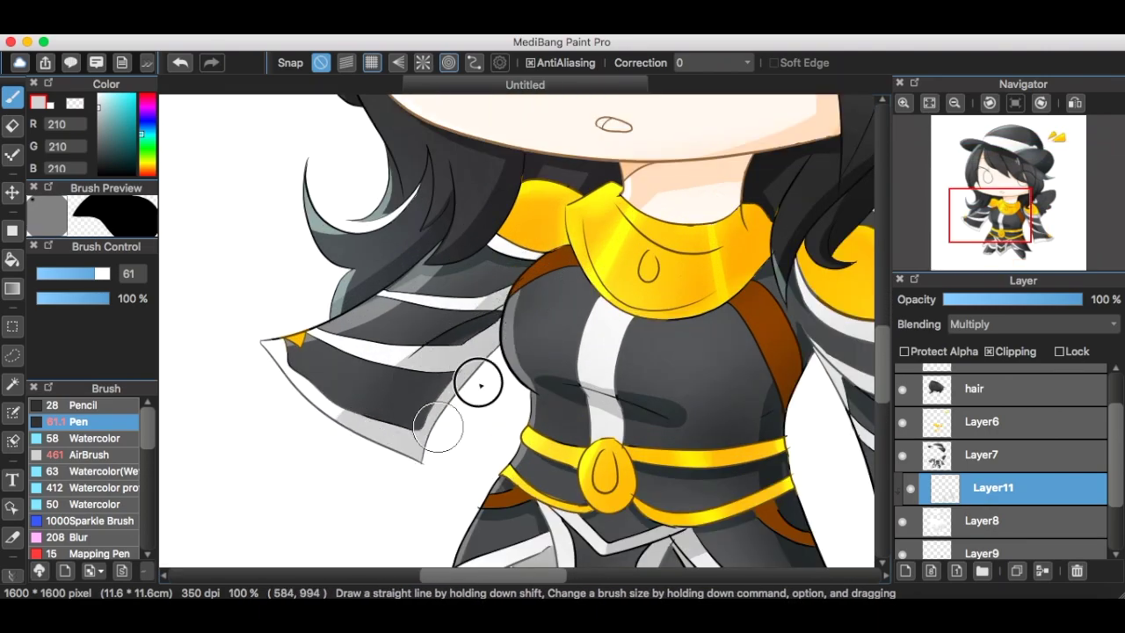
{"action": "scroll", "coordinate": [467, 322], "scroll_direction": "down", "scroll_amount": 3}
{"action": "scroll", "coordinate": [401, 251], "scroll_direction": "up", "scroll_amount": 6}
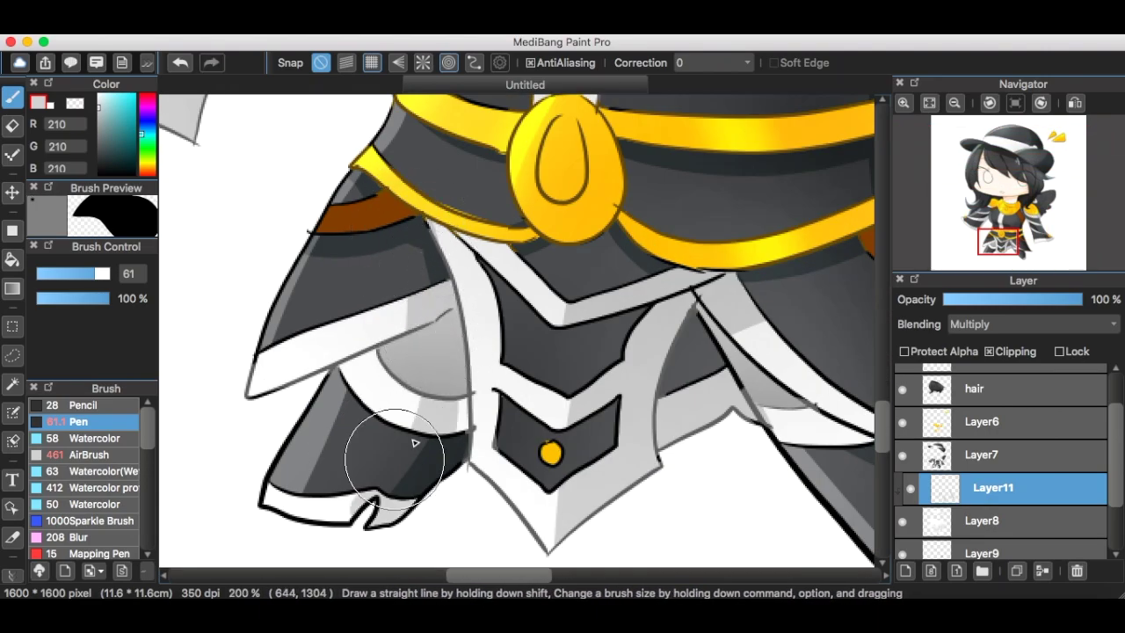
Shade the torso stripe just above the belt and the white hat band with the same grey
{"action": "scroll", "coordinate": [572, 469], "scroll_direction": "down", "scroll_amount": 3}
{"action": "scroll", "coordinate": [581, 515], "scroll_direction": "down", "scroll_amount": 2}
{"action": "scroll", "coordinate": [515, 427], "scroll_direction": "up", "scroll_amount": 4}
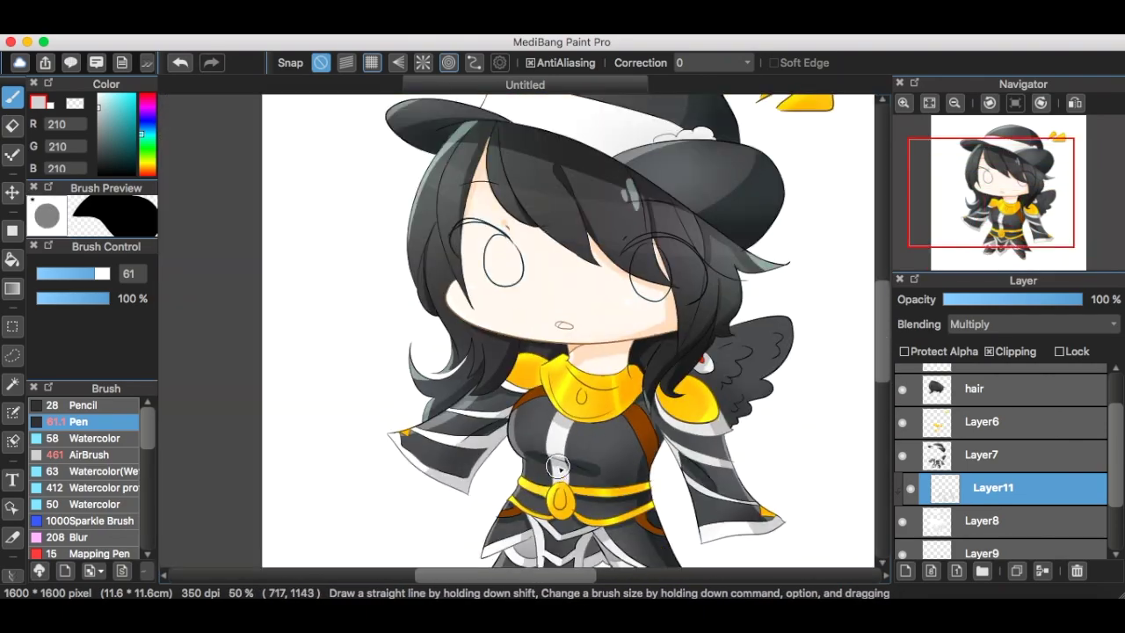
{"action": "scroll", "coordinate": [633, 238], "scroll_direction": "down", "scroll_amount": 2}
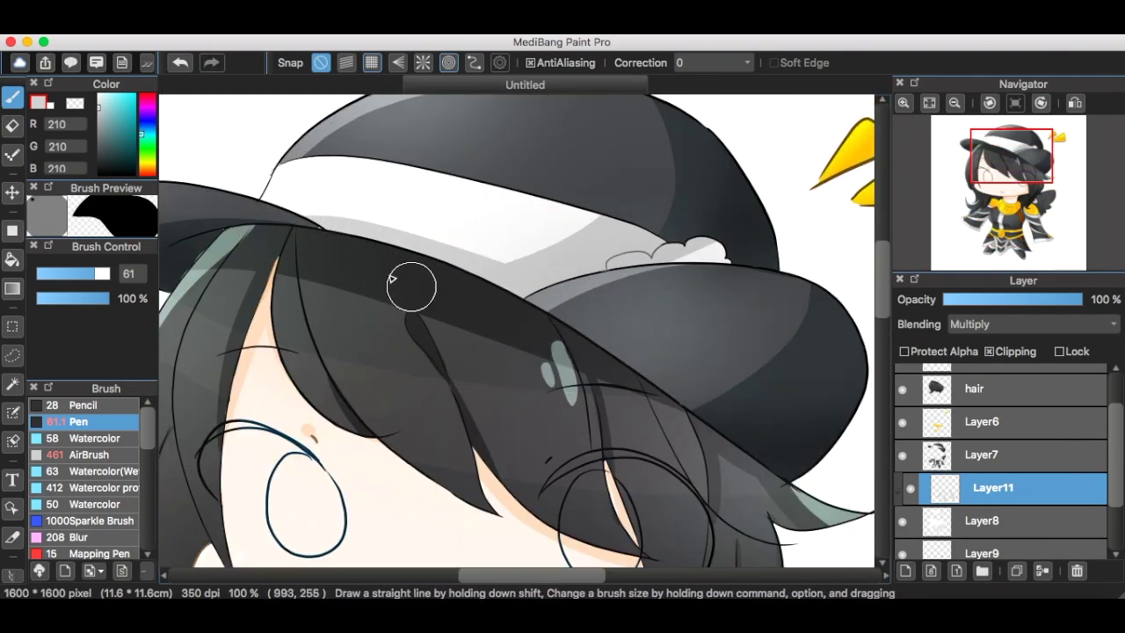
{"action": "scroll", "coordinate": [407, 282], "scroll_direction": "down", "scroll_amount": 2}
Duplicate the white-trim shadow layer, set the copy's opacity to 64% and soften the shadows with a white AirBrush
{"action": "left_click", "coordinate": [1016, 570]}
{"action": "left_click", "coordinate": [1042, 298]}
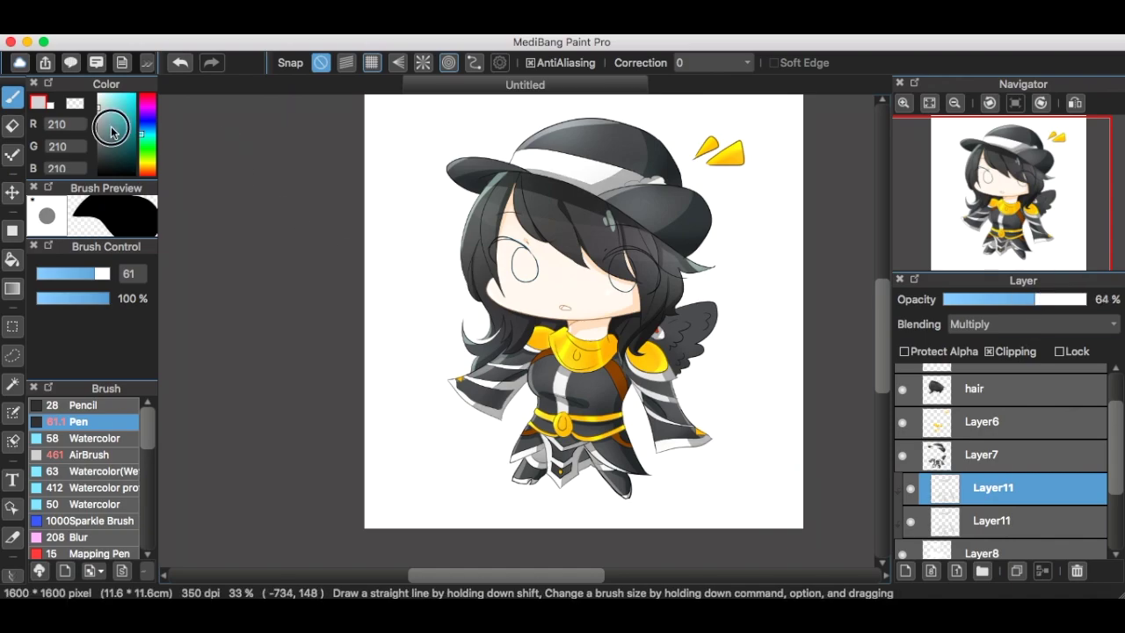
{"action": "left_click", "coordinate": [98, 95]}
{"action": "left_click", "coordinate": [91, 454]}
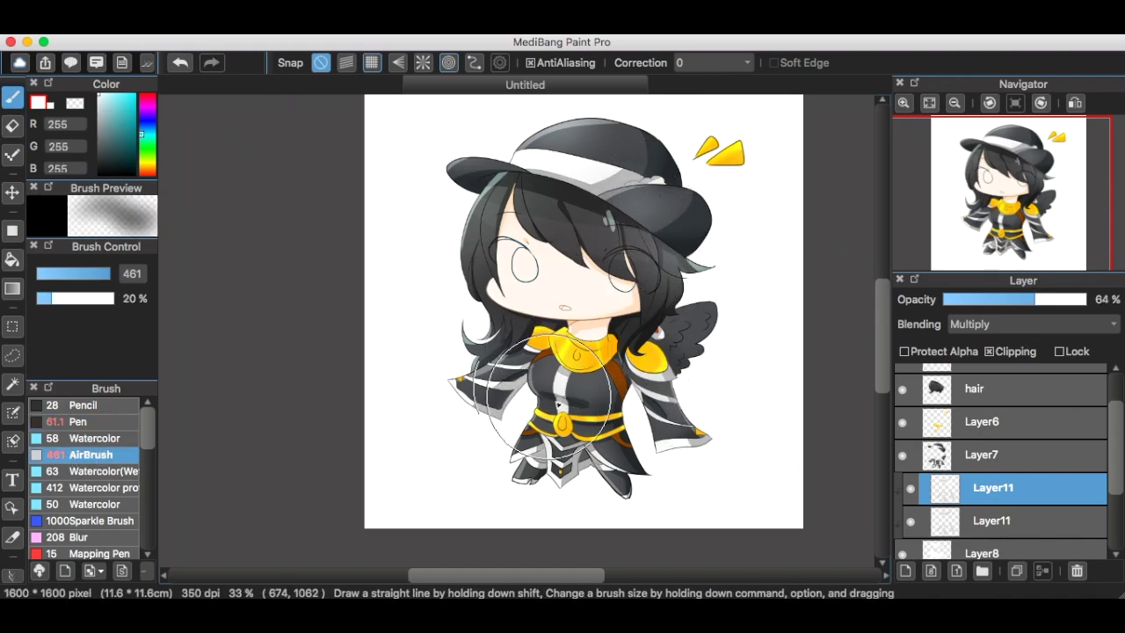
{"action": "left_click", "coordinate": [948, 520]}
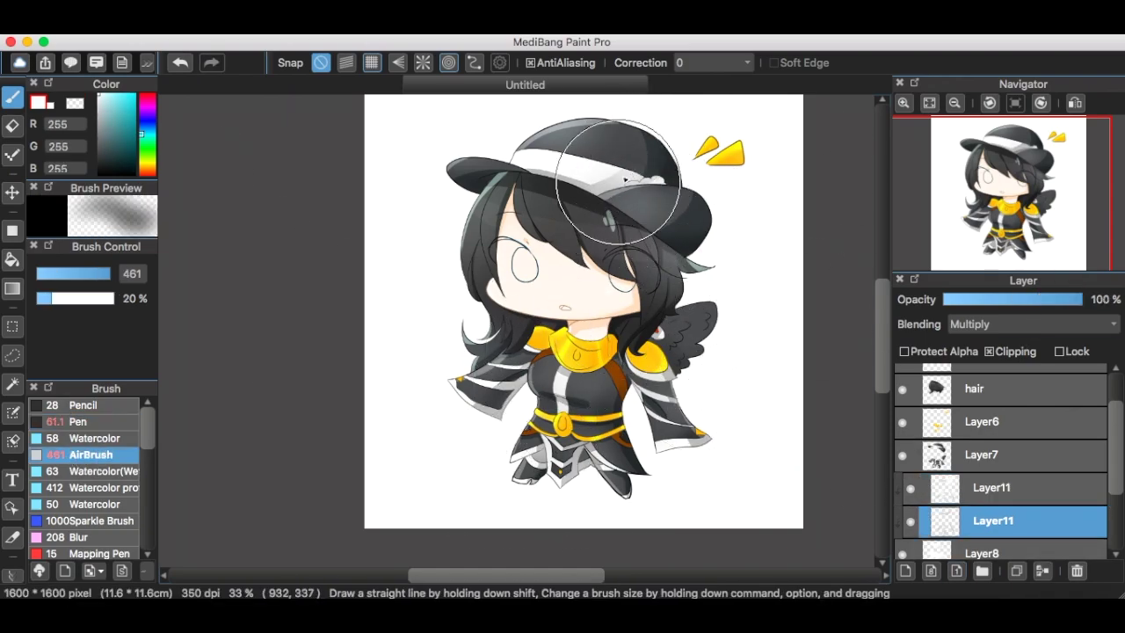
Merge both trim shadow layers into Layer8 and add a clipped layer above Layer9
{"action": "left_click", "coordinate": [1043, 571]}
{"action": "left_click", "coordinate": [1002, 489]}
{"action": "left_click", "coordinate": [1042, 572]}
{"action": "left_click", "coordinate": [903, 527]}
Shade the grey areas behind the skirt's front panel with the Pencil in grey (125, 125, 125)
{"action": "scroll", "coordinate": [638, 512], "scroll_direction": "up", "scroll_amount": 5}
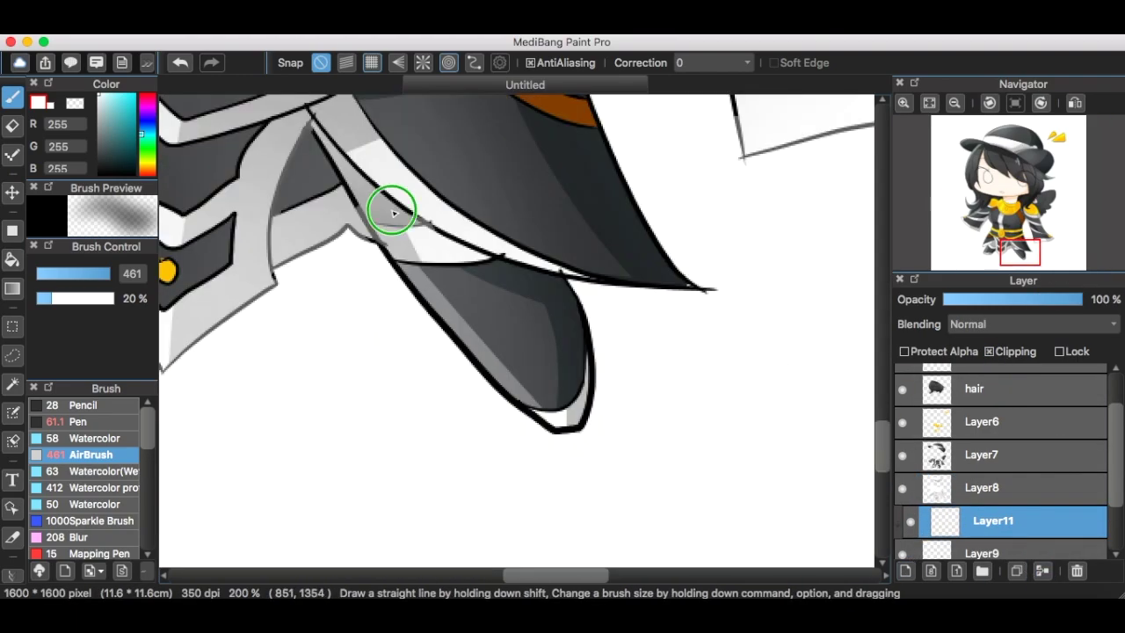
{"action": "left_click", "coordinate": [100, 135]}
{"action": "left_click", "coordinate": [84, 405]}
{"action": "scroll", "coordinate": [322, 138], "scroll_direction": "down", "scroll_amount": 4}
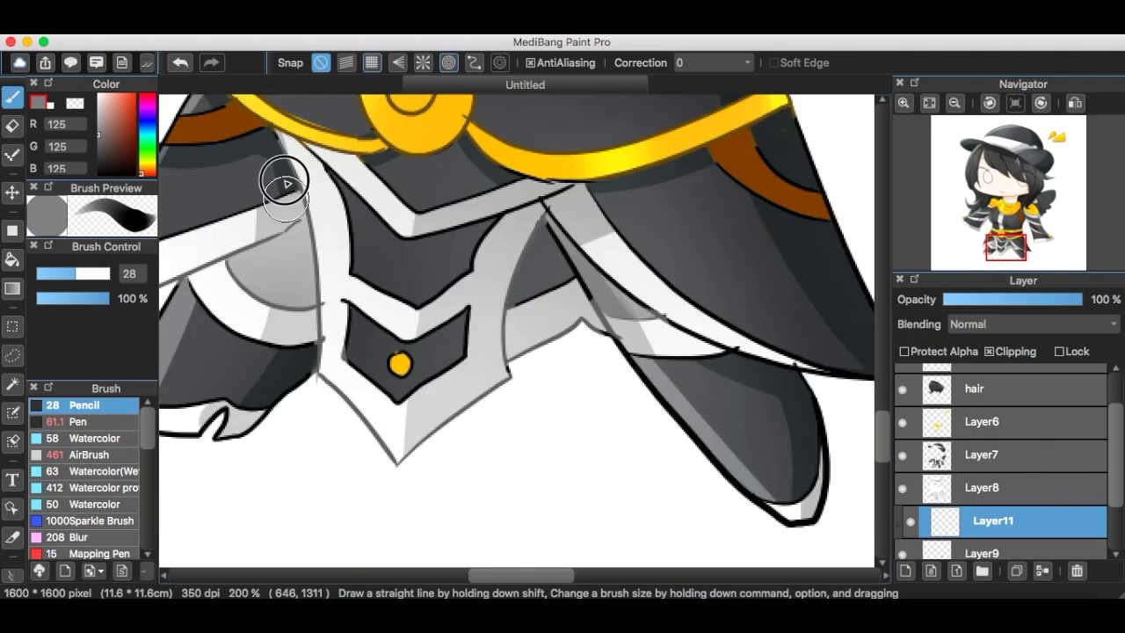
{"action": "scroll", "coordinate": [606, 413], "scroll_direction": "down", "scroll_amount": 1}
{"action": "scroll", "coordinate": [607, 475], "scroll_direction": "up", "scroll_amount": 1}
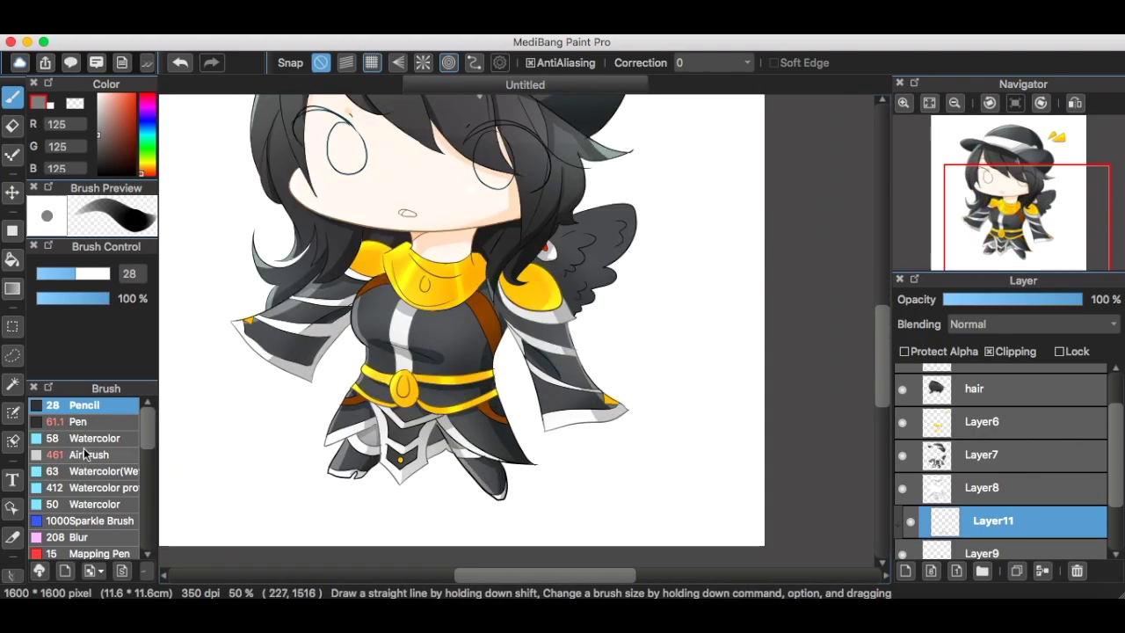
{"action": "left_click", "coordinate": [86, 454]}
{"action": "scroll", "coordinate": [369, 448], "scroll_direction": "up", "scroll_amount": 2}
{"action": "key", "text": "super+z"}
Add soft shading to the grey hip areas with the wet Watercolor brush and set the layer's blending to Multiply
{"action": "left_click", "coordinate": [93, 471]}
{"action": "scroll", "coordinate": [380, 422], "scroll_direction": "up", "scroll_amount": 1}
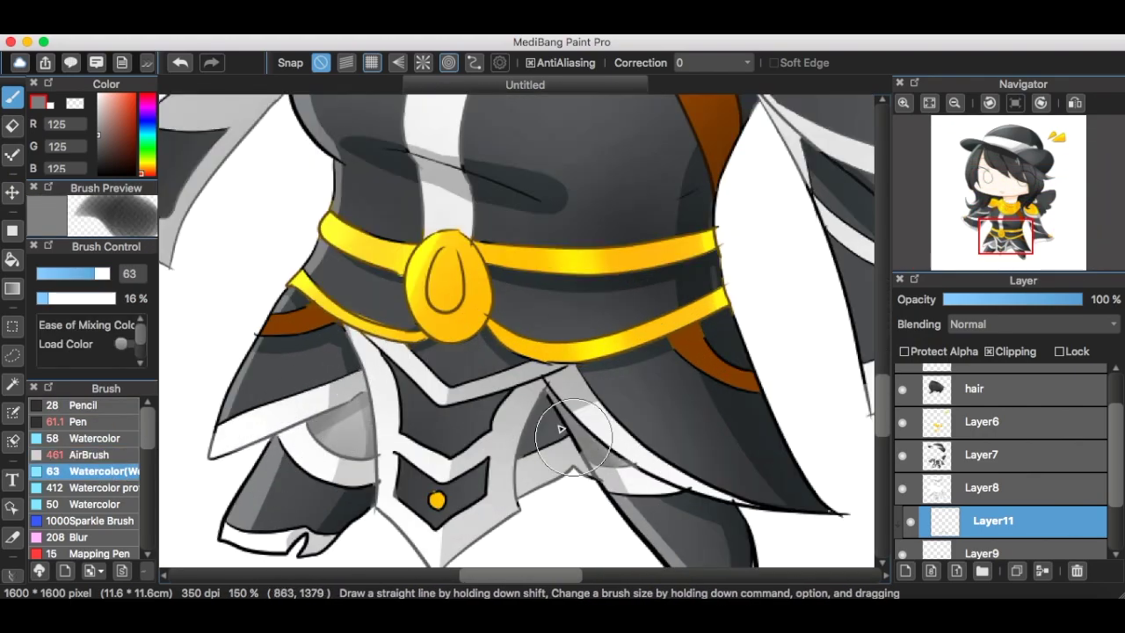
{"action": "scroll", "coordinate": [581, 466], "scroll_direction": "down", "scroll_amount": 2}
{"action": "scroll", "coordinate": [738, 227], "scroll_direction": "up", "scroll_amount": 4}
{"action": "scroll", "coordinate": [646, 220], "scroll_direction": "down", "scroll_amount": 4}
{"action": "scroll", "coordinate": [378, 480], "scroll_direction": "up", "scroll_amount": 3}
{"action": "left_click_drag", "start_coordinate": [408, 357], "coordinate": [438, 295]}
{"action": "scroll", "coordinate": [437, 299], "scroll_direction": "down", "scroll_amount": 2}
{"action": "scroll", "coordinate": [1000, 326], "scroll_direction": "down", "scroll_amount": 1}
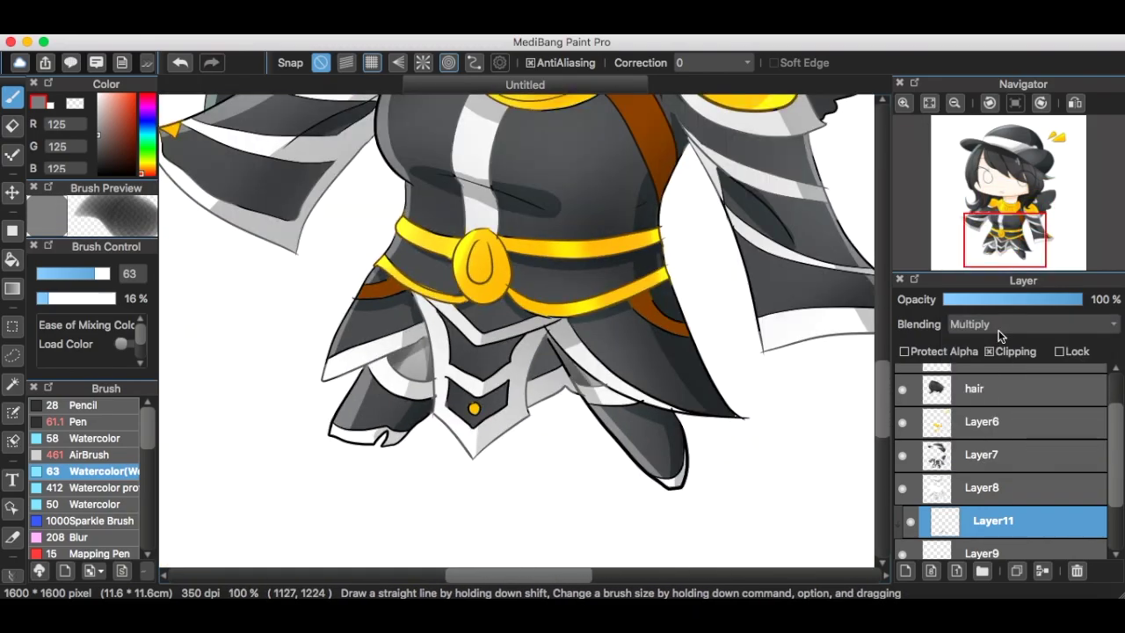
Set the shadow layer's opacity to 65% and shade the red iris of the eye ornament beside the wing with the Pen
{"action": "scroll", "coordinate": [669, 325], "scroll_direction": "down", "scroll_amount": 3}
{"action": "scroll", "coordinate": [607, 354], "scroll_direction": "up", "scroll_amount": 3}
{"action": "scroll", "coordinate": [546, 292], "scroll_direction": "up", "scroll_amount": 4}
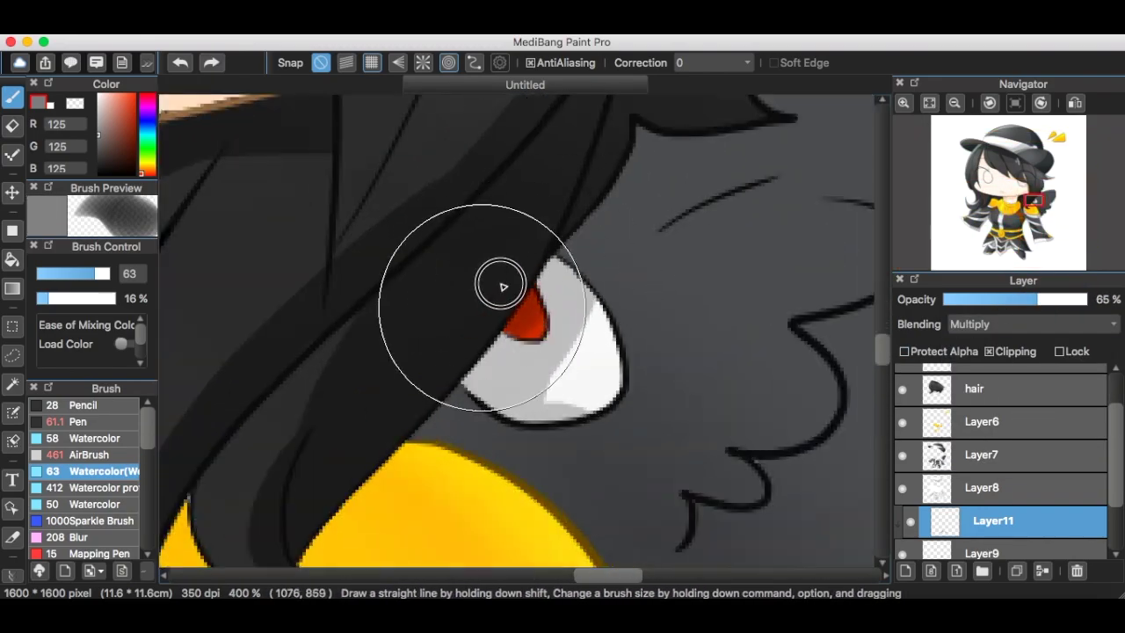
{"action": "scroll", "coordinate": [493, 281], "scroll_direction": "down", "scroll_amount": 6}
{"action": "left_click", "coordinate": [55, 425]}
{"action": "scroll", "coordinate": [621, 267], "scroll_direction": "up", "scroll_amount": 1}
{"action": "scroll", "coordinate": [585, 266], "scroll_direction": "down", "scroll_amount": 1}
{"action": "scroll", "coordinate": [493, 255], "scroll_direction": "down", "scroll_amount": 2}
{"action": "scroll", "coordinate": [460, 442], "scroll_direction": "up", "scroll_amount": 2}
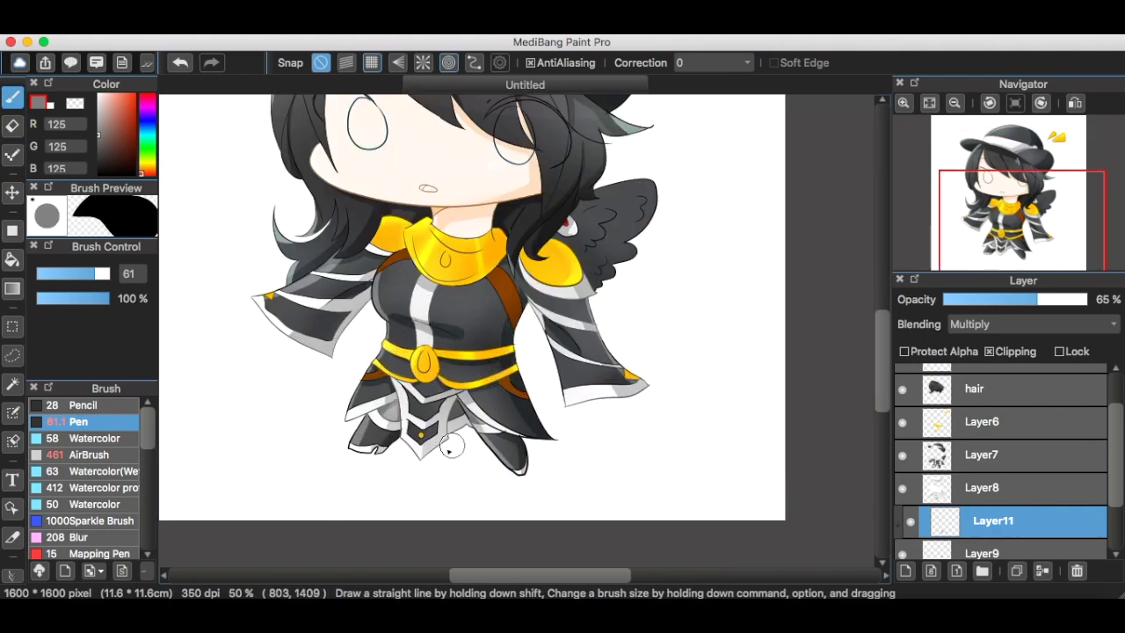
Add another clipped layer above Layer9's shadow layer with Add blending and choose pale pink (255, 206, 196)
{"action": "scroll", "coordinate": [418, 382], "scroll_direction": "up", "scroll_amount": 3}
{"action": "left_click_drag", "start_coordinate": [102, 107], "coordinate": [77, 71]}
{"action": "left_click", "coordinate": [906, 571]}
{"action": "left_click", "coordinate": [991, 352]}
{"action": "left_click", "coordinate": [1011, 326]}
{"action": "left_click", "coordinate": [975, 356]}
{"action": "left_click", "coordinate": [107, 94]}
Paint pale pink Pen highlights on the Layer9 areas and lower the highlight layer's opacity to 9%
{"action": "scroll", "coordinate": [441, 350], "scroll_direction": "up", "scroll_amount": 2}
{"action": "left_click_drag", "start_coordinate": [436, 347], "coordinate": [408, 399]}
{"action": "left_click", "coordinate": [446, 319]}
{"action": "scroll", "coordinate": [440, 335], "scroll_direction": "down", "scroll_amount": 2}
{"action": "left_click_drag", "start_coordinate": [689, 374], "coordinate": [721, 382]}
{"action": "scroll", "coordinate": [611, 383], "scroll_direction": "down", "scroll_amount": 2}
{"action": "mouse_move", "coordinate": [958, 302]}
{"action": "left_mouse_down"}
{"action": "mouse_move", "coordinate": [981, 301]}
{"action": "mouse_move", "coordinate": [957, 301]}
{"action": "left_mouse_up"}
Paint a pale pink highlight on the red iris of the eye ornament beside the wing
{"action": "scroll", "coordinate": [608, 388], "scroll_direction": "up", "scroll_amount": 3}
{"action": "scroll", "coordinate": [747, 369], "scroll_direction": "down", "scroll_amount": 3}
{"action": "scroll", "coordinate": [563, 457], "scroll_direction": "down", "scroll_amount": 2}
{"action": "scroll", "coordinate": [742, 290], "scroll_direction": "up", "scroll_amount": 1}
{"action": "scroll", "coordinate": [737, 289], "scroll_direction": "up", "scroll_amount": 4}
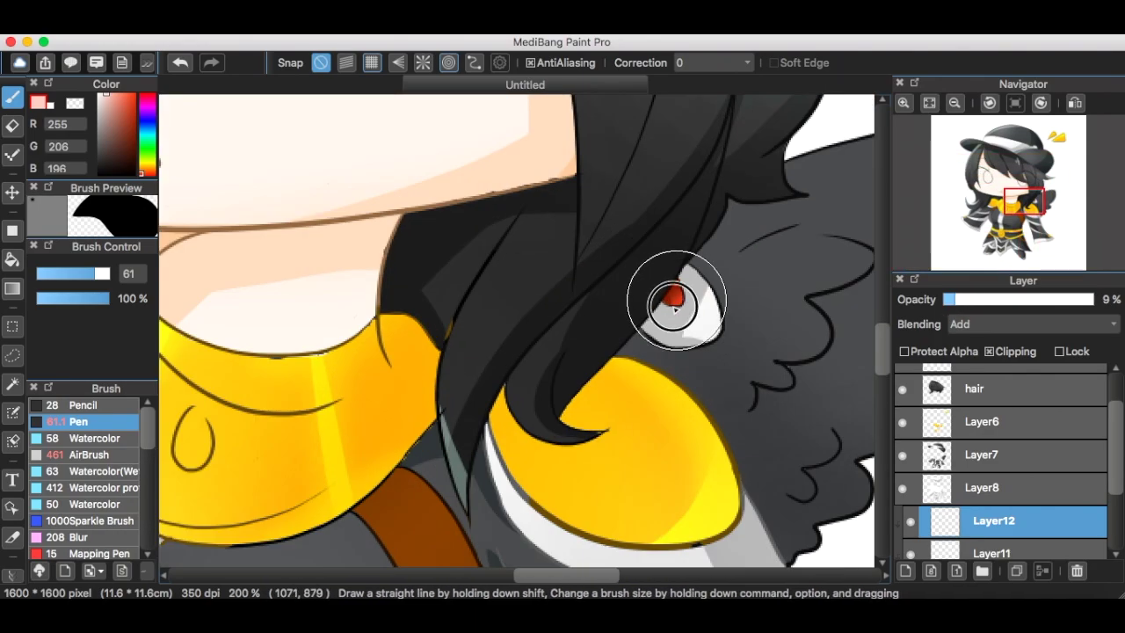
{"action": "scroll", "coordinate": [681, 295], "scroll_direction": "down", "scroll_amount": 6}
Merge the clipped highlight and shadow layers down into Layer9
{"action": "scroll", "coordinate": [1017, 521], "scroll_direction": "down", "scroll_amount": 4}
{"action": "left_click", "coordinate": [1018, 476]}
{"action": "left_click", "coordinate": [1018, 444]}
{"action": "left_click", "coordinate": [1042, 571]}
{"action": "left_click", "coordinate": [1043, 571]}
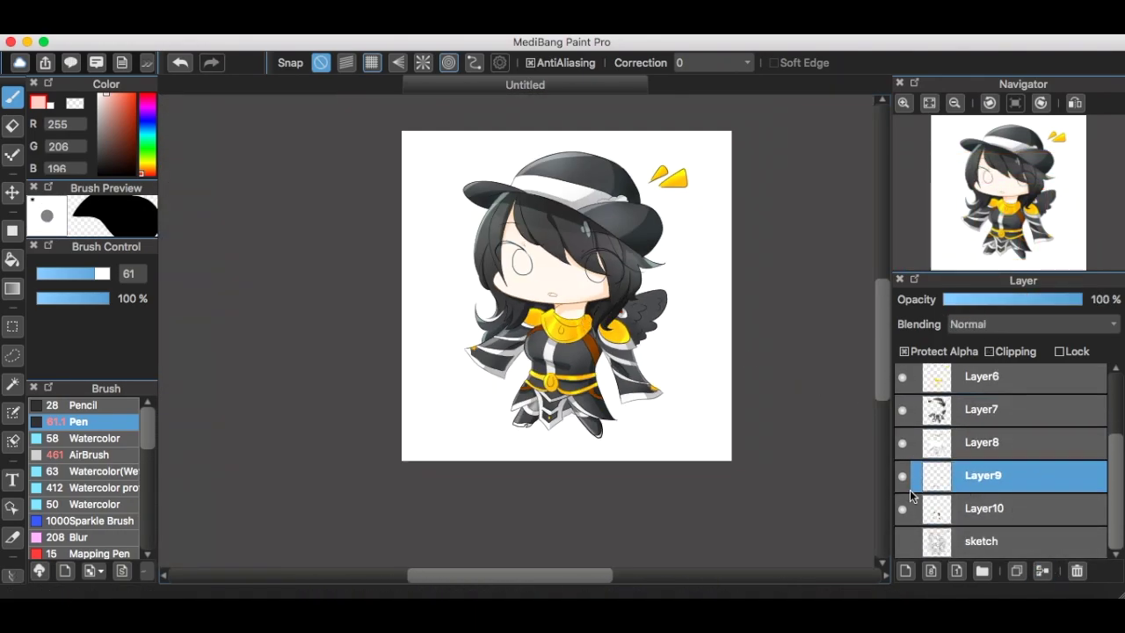
Add a clipped Multiply layer above Layer10 and choose grey (161, 161, 161)
{"action": "left_click", "coordinate": [985, 508]}
{"action": "left_click", "coordinate": [906, 571]}
{"action": "left_click", "coordinate": [990, 352]}
{"action": "left_click", "coordinate": [1011, 324]}
{"action": "left_click", "coordinate": [1013, 341]}
{"action": "left_click", "coordinate": [104, 120]}
{"action": "left_click_drag", "start_coordinate": [107, 128], "coordinate": [97, 123]}
Paint grey Pen shadows on the brown straps at the hips and over the chest
{"action": "scroll", "coordinate": [621, 309], "scroll_direction": "up", "scroll_amount": 4}
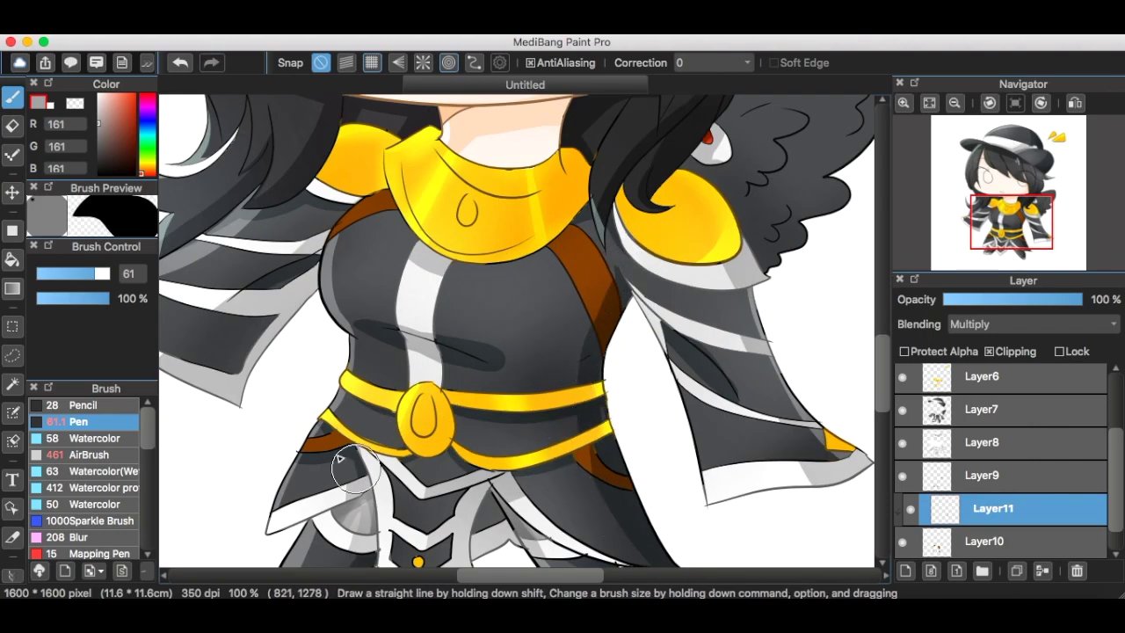
{"action": "scroll", "coordinate": [433, 404], "scroll_direction": "up", "scroll_amount": 2}
{"action": "scroll", "coordinate": [390, 188], "scroll_direction": "down", "scroll_amount": 3}
{"action": "scroll", "coordinate": [502, 271], "scroll_direction": "up", "scroll_amount": 3}
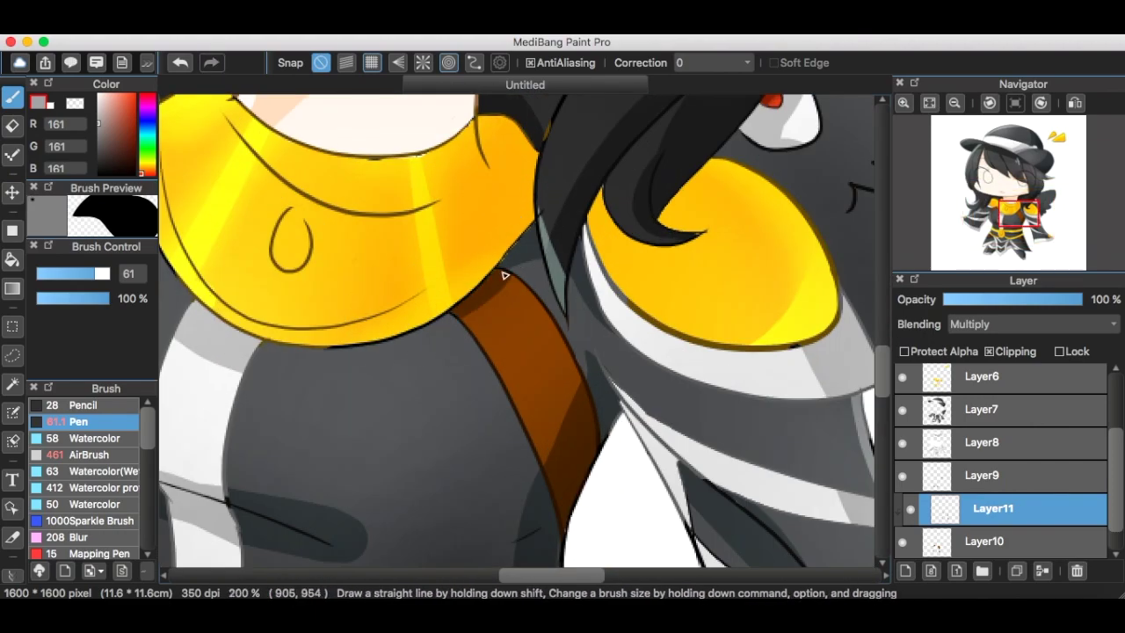
{"action": "scroll", "coordinate": [568, 465], "scroll_direction": "down", "scroll_amount": 4}
{"action": "scroll", "coordinate": [568, 464], "scroll_direction": "up", "scroll_amount": 4}
Soften the brown straps' shading with the AirBrush at size 96 and 20% opacity
{"action": "left_click", "coordinate": [81, 454]}
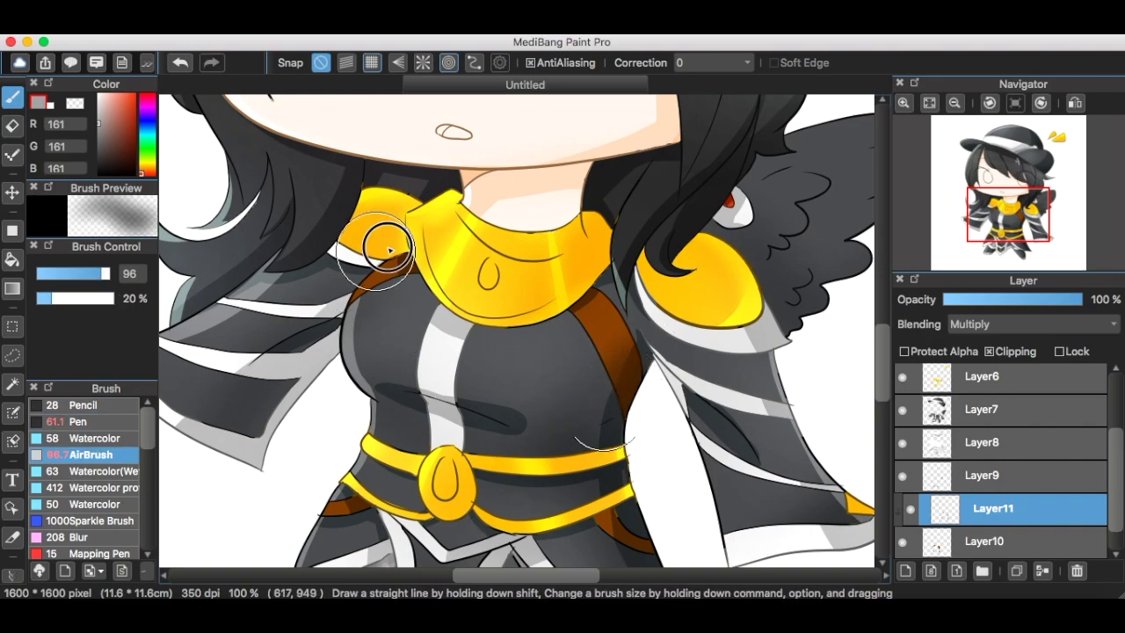
{"action": "scroll", "coordinate": [502, 389], "scroll_direction": "up", "scroll_amount": 1}
{"action": "scroll", "coordinate": [502, 390], "scroll_direction": "down", "scroll_amount": 2}
Set up another clipped layer with Add blending above the strap shadows and airbrush a soft glow on the brown straps
{"action": "left_click", "coordinate": [1005, 326]}
{"action": "left_click", "coordinate": [997, 357]}
{"action": "scroll", "coordinate": [514, 241], "scroll_direction": "up", "scroll_amount": 3}
{"action": "left_click_drag", "start_coordinate": [505, 182], "coordinate": [451, 287]}
{"action": "scroll", "coordinate": [479, 272], "scroll_direction": "down", "scroll_amount": 3}
{"action": "scroll", "coordinate": [351, 387], "scroll_direction": "up", "scroll_amount": 2}
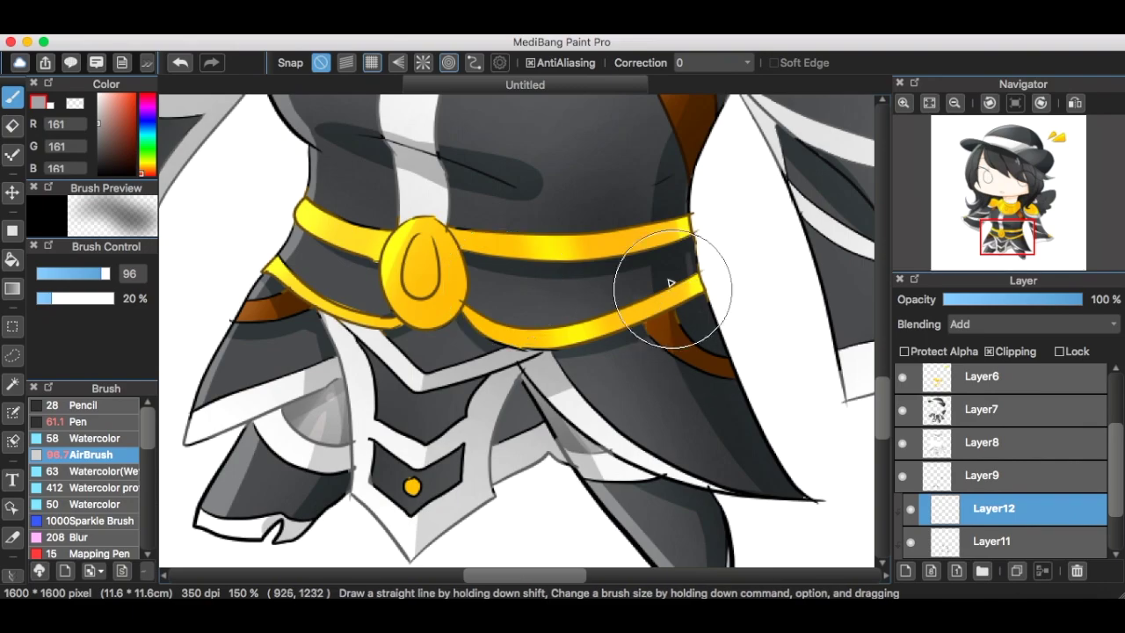
Paint Pen highlights on the brown straps and set the highlight layer's opacity to 87%
{"action": "scroll", "coordinate": [677, 299], "scroll_direction": "down", "scroll_amount": 3}
{"action": "left_click", "coordinate": [79, 422]}
{"action": "scroll", "coordinate": [633, 372], "scroll_direction": "up", "scroll_amount": 5}
{"action": "scroll", "coordinate": [631, 339], "scroll_direction": "down", "scroll_amount": 4}
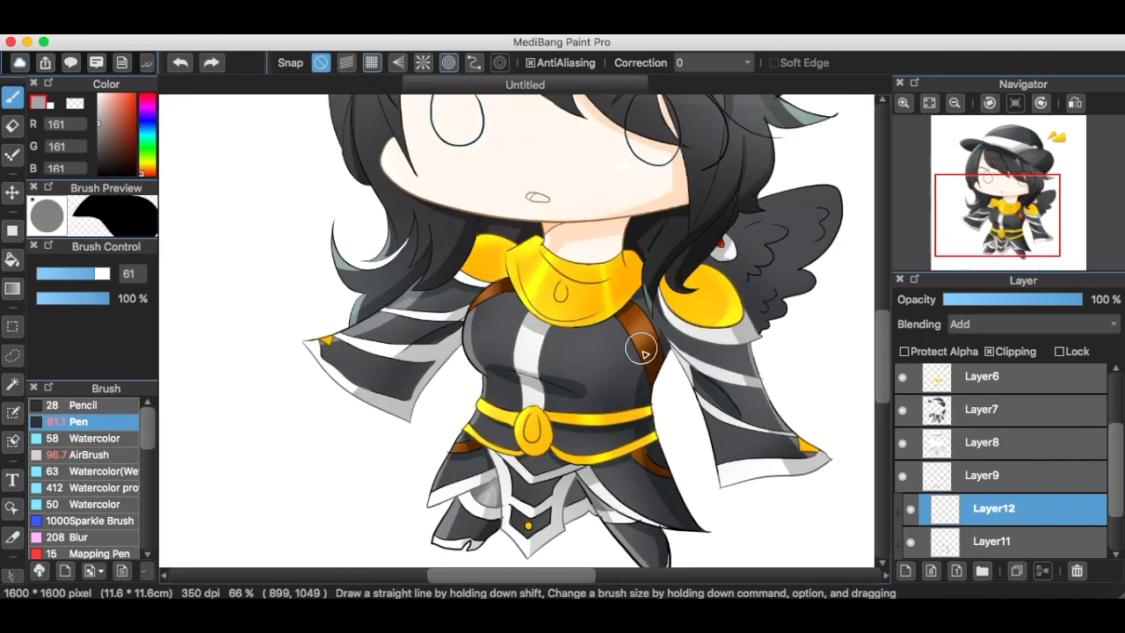
{"action": "scroll", "coordinate": [628, 340], "scroll_direction": "down", "scroll_amount": 2}
{"action": "left_click_drag", "start_coordinate": [1066, 301], "coordinate": [1070, 301]}
{"action": "scroll", "coordinate": [1011, 510], "scroll_direction": "down", "scroll_amount": 3}
Merge the strap shadow and highlight layers into Layer10 and toggle the sketch layer's visibility on and off
{"action": "left_click", "coordinate": [1011, 476]}
{"action": "left_click", "coordinate": [1043, 572]}
{"action": "left_click", "coordinate": [1028, 478]}
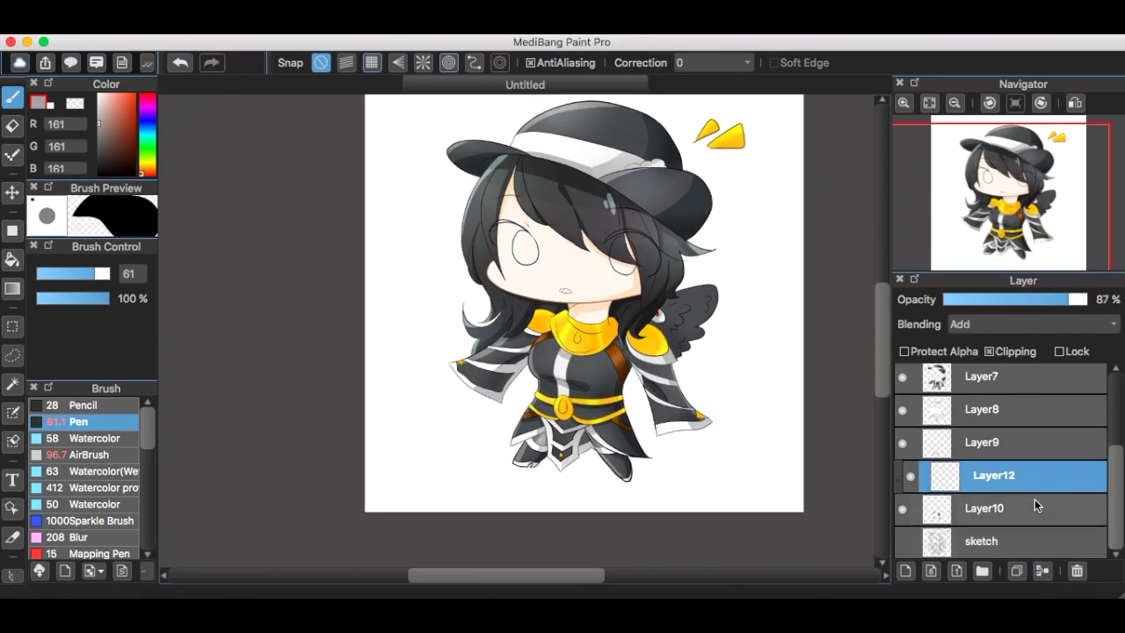
{"action": "left_click", "coordinate": [1043, 571]}
{"action": "left_click", "coordinate": [904, 541]}
{"action": "left_click", "coordinate": [904, 540]}
Add a clipped layer above the skin layer and paint the fully visible eye's white with the Pen in white (255, 255, 255)
{"action": "scroll", "coordinate": [920, 410], "scroll_direction": "up", "scroll_amount": 3}
{"action": "left_click", "coordinate": [906, 571]}
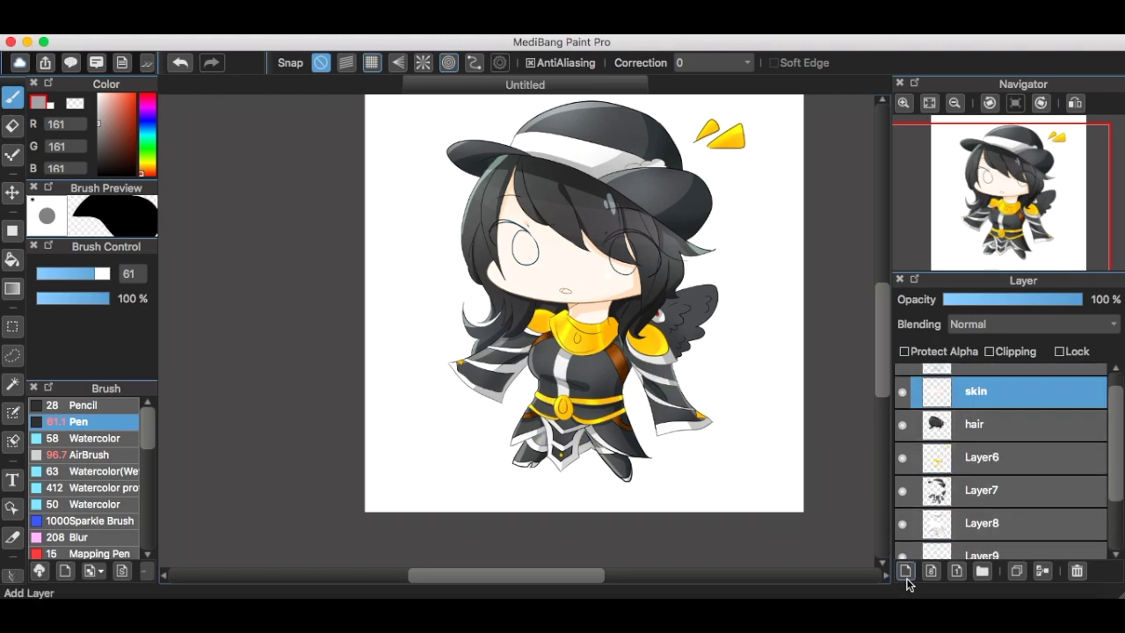
{"action": "scroll", "coordinate": [522, 260], "scroll_direction": "up", "scroll_amount": 4}
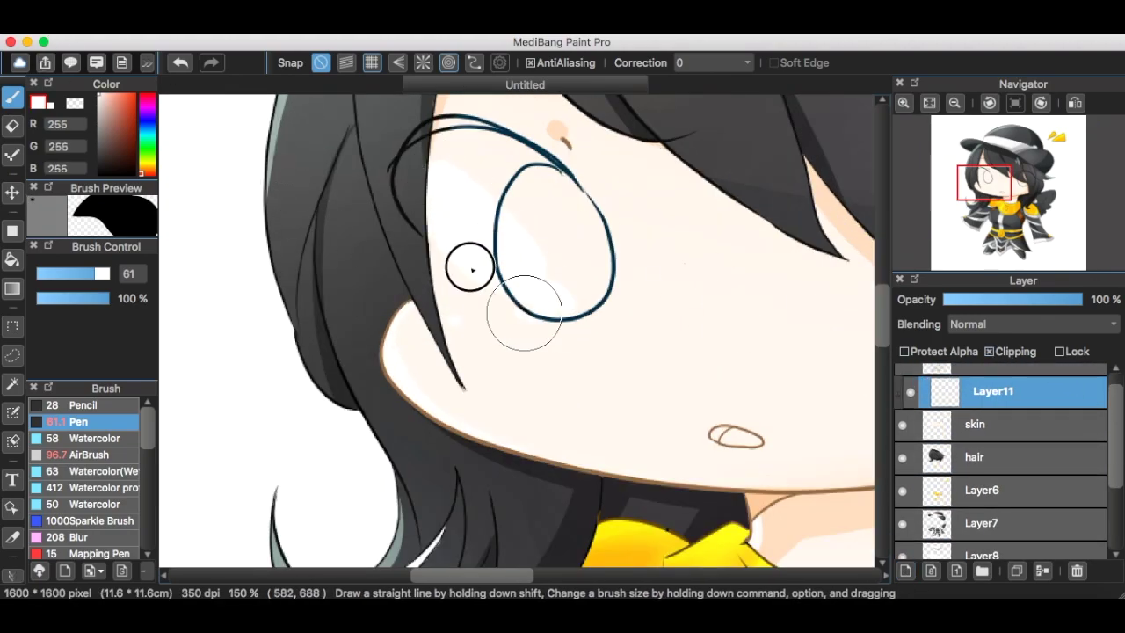
{"action": "scroll", "coordinate": [391, 216], "scroll_direction": "up", "scroll_amount": 1}
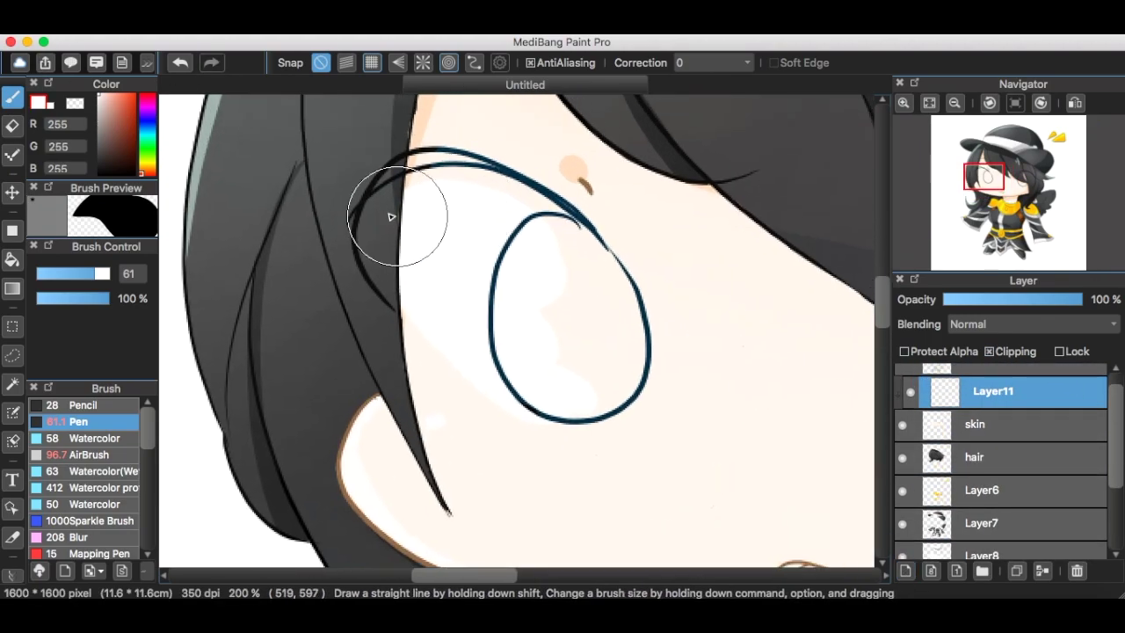
Paint the white of the partly covered eye, including the sliver showing between the hair strands
{"action": "scroll", "coordinate": [543, 328], "scroll_direction": "right", "scroll_amount": 10}
{"action": "scroll", "coordinate": [543, 328], "scroll_direction": "down", "scroll_amount": 3}
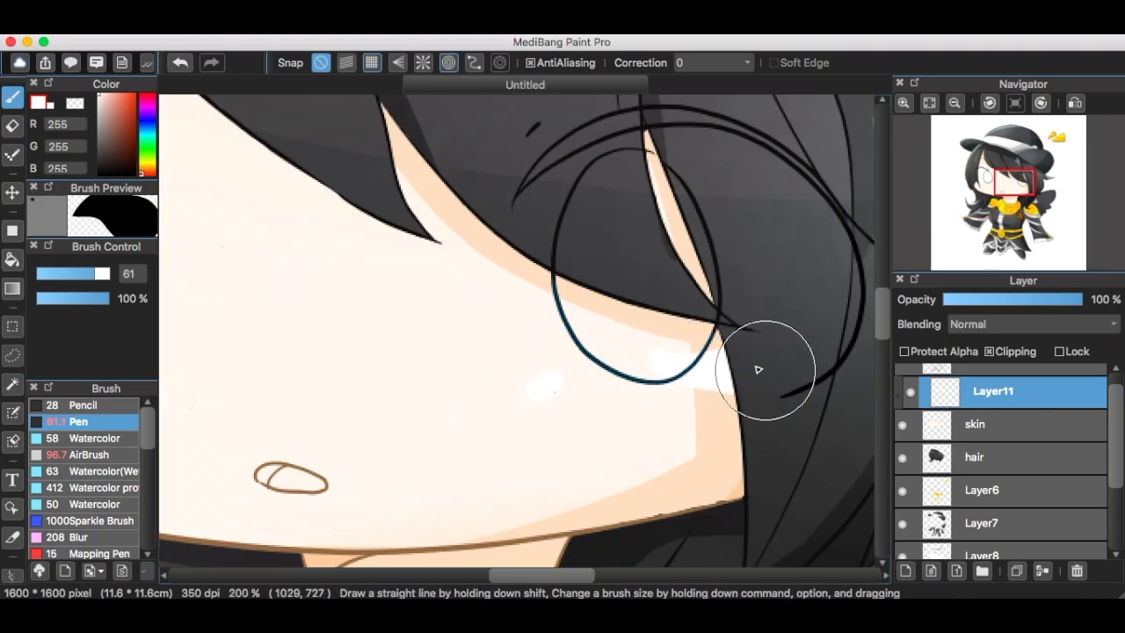
{"action": "left_click_drag", "start_coordinate": [714, 280], "coordinate": [663, 174]}
{"action": "scroll", "coordinate": [762, 359], "scroll_direction": "down", "scroll_amount": 2}
{"action": "scroll", "coordinate": [282, 289], "scroll_direction": "up", "scroll_amount": 1}
Protect the eye-white layer's alpha and airbrush grey shading onto the upper part of both eye whites
{"action": "left_click", "coordinate": [88, 455]}
{"action": "left_click", "coordinate": [95, 110]}
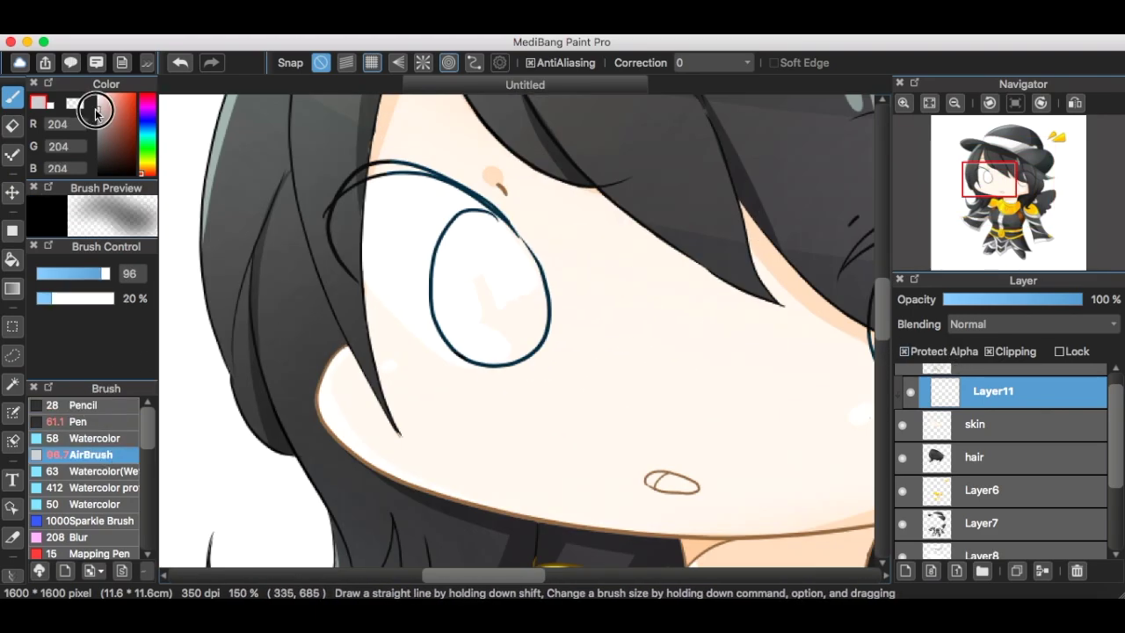
{"action": "left_click_drag", "start_coordinate": [330, 260], "coordinate": [344, 163]}
{"action": "key", "text": "super+z"}
{"action": "mouse_move", "coordinate": [295, 184]}
{"action": "left_mouse_down"}
{"action": "mouse_move", "coordinate": [369, 176]}
{"action": "mouse_move", "coordinate": [477, 244]}
{"action": "mouse_move", "coordinate": [275, 246]}
{"action": "left_mouse_up"}
{"action": "key", "text": "super+z"}
{"action": "left_click_drag", "start_coordinate": [528, 287], "coordinate": [476, 268]}
{"action": "left_click_drag", "start_coordinate": [792, 235], "coordinate": [738, 286]}
Paint a hard-edged grey shadow across the upper eye whites with the Pen at size 83 and 34% opacity
{"action": "left_click", "coordinate": [119, 411]}
{"action": "left_click", "coordinate": [116, 421]}
{"action": "left_click_drag", "start_coordinate": [180, 212], "coordinate": [307, 229]}
{"action": "key", "text": "super+z"}
{"action": "left_click", "coordinate": [76, 299]}
{"action": "left_click_drag", "start_coordinate": [88, 273], "coordinate": [342, 264]}
{"action": "key", "text": "super+z"}
{"action": "left_click_drag", "start_coordinate": [194, 206], "coordinate": [325, 240]}
{"action": "key", "text": "super+z"}
{"action": "left_click", "coordinate": [99, 274]}
{"action": "mouse_move", "coordinate": [230, 211]}
{"action": "left_mouse_down"}
{"action": "mouse_move", "coordinate": [378, 233]}
{"action": "mouse_move", "coordinate": [237, 202]}
{"action": "left_mouse_up"}
{"action": "scroll", "coordinate": [541, 271], "scroll_direction": "down", "scroll_amount": 2}
{"action": "scroll", "coordinate": [542, 270], "scroll_direction": "up", "scroll_amount": 2}
{"action": "left_click_drag", "start_coordinate": [66, 299], "coordinate": [61, 298]}
{"action": "left_click_drag", "start_coordinate": [255, 220], "coordinate": [410, 190]}
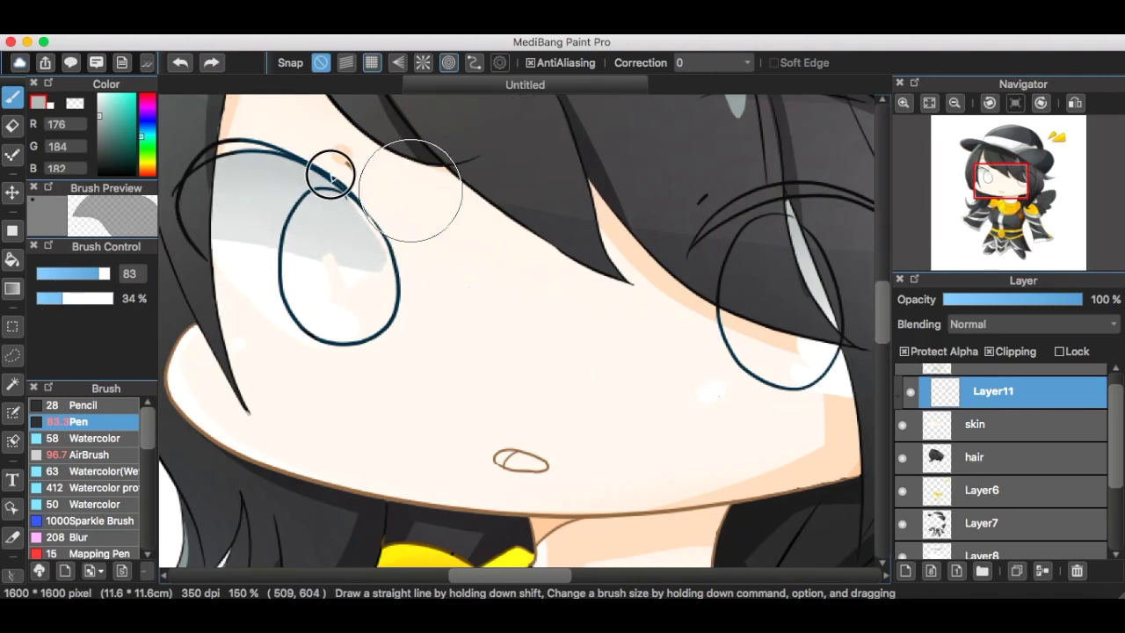
Soften the eye shadows with a white (255, 255, 255) AirBrush and merge the eye-white layer into the skin layer
{"action": "scroll", "coordinate": [573, 255], "scroll_direction": "down", "scroll_amount": 2}
{"action": "scroll", "coordinate": [573, 255], "scroll_direction": "up", "scroll_amount": 1}
{"action": "left_click", "coordinate": [99, 95]}
{"action": "left_click", "coordinate": [91, 454]}
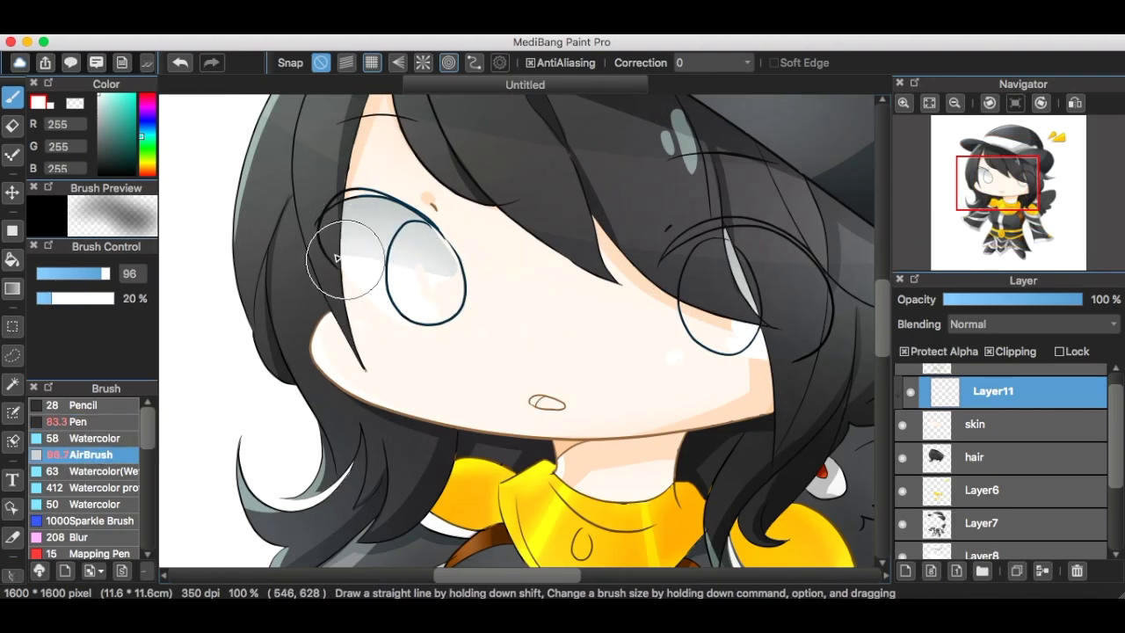
{"action": "key", "text": "super+minus"}
{"action": "key", "text": "super+plus"}
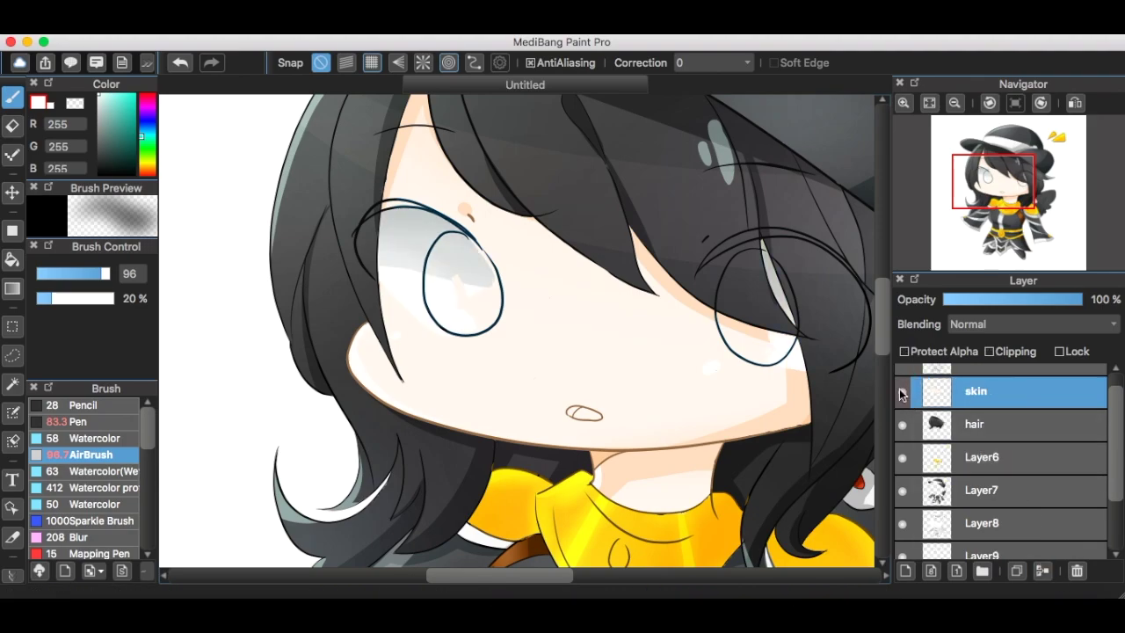
Start filling the uncovered iris with cyan (0, 232, 255) on a clipped layer, using the Pen at size 39 and 100% opacity
{"action": "scroll", "coordinate": [475, 297], "scroll_direction": "up", "scroll_amount": 2}
{"action": "left_click", "coordinate": [134, 95]}
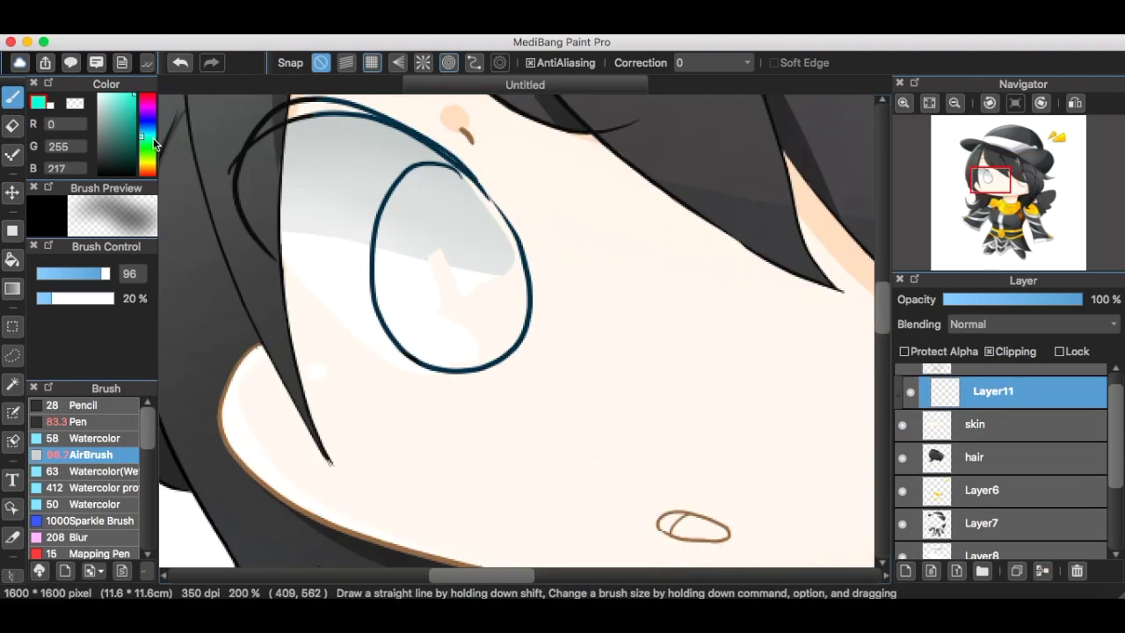
{"action": "left_click", "coordinate": [148, 134]}
{"action": "left_click", "coordinate": [79, 422]}
{"action": "left_click_drag", "start_coordinate": [447, 237], "coordinate": [450, 312]}
{"action": "left_click_drag", "start_coordinate": [78, 299], "coordinate": [211, 319]}
{"action": "left_click_drag", "start_coordinate": [443, 237], "coordinate": [442, 321]}
Finish filling both irises with the cyan, including the part of the covered eye visible between the hair strands
{"action": "scroll", "coordinate": [410, 269], "scroll_direction": "up", "scroll_amount": 2}
{"action": "mouse_move", "coordinate": [400, 262]}
{"action": "left_mouse_down"}
{"action": "mouse_move", "coordinate": [553, 401]}
{"action": "mouse_move", "coordinate": [522, 407]}
{"action": "mouse_move", "coordinate": [590, 401]}
{"action": "mouse_move", "coordinate": [598, 282]}
{"action": "mouse_move", "coordinate": [582, 251]}
{"action": "left_mouse_up"}
{"action": "scroll", "coordinate": [576, 281], "scroll_direction": "up", "scroll_amount": 1}
{"action": "mouse_move", "coordinate": [383, 379]}
{"action": "left_mouse_down"}
{"action": "mouse_move", "coordinate": [426, 212]}
{"action": "mouse_move", "coordinate": [378, 327]}
{"action": "mouse_move", "coordinate": [410, 186]}
{"action": "mouse_move", "coordinate": [511, 177]}
{"action": "mouse_move", "coordinate": [404, 185]}
{"action": "mouse_move", "coordinate": [429, 141]}
{"action": "mouse_move", "coordinate": [418, 164]}
{"action": "mouse_move", "coordinate": [510, 185]}
{"action": "mouse_move", "coordinate": [620, 338]}
{"action": "mouse_move", "coordinate": [567, 263]}
{"action": "mouse_move", "coordinate": [597, 309]}
{"action": "mouse_move", "coordinate": [539, 193]}
{"action": "left_mouse_up"}
{"action": "scroll", "coordinate": [537, 283], "scroll_direction": "down", "scroll_amount": 4}
{"action": "scroll", "coordinate": [664, 294], "scroll_direction": "up", "scroll_amount": 4}
{"action": "mouse_move", "coordinate": [392, 161]}
{"action": "left_mouse_down"}
{"action": "mouse_move", "coordinate": [430, 276]}
{"action": "mouse_move", "coordinate": [362, 218]}
{"action": "mouse_move", "coordinate": [472, 291]}
{"action": "mouse_move", "coordinate": [595, 299]}
{"action": "mouse_move", "coordinate": [536, 355]}
{"action": "left_mouse_up"}
{"action": "scroll", "coordinate": [572, 172], "scroll_direction": "down", "scroll_amount": 3}
{"action": "scroll", "coordinate": [572, 171], "scroll_direction": "up", "scroll_amount": 3}
{"action": "scroll", "coordinate": [565, 156], "scroll_direction": "down", "scroll_amount": 4}
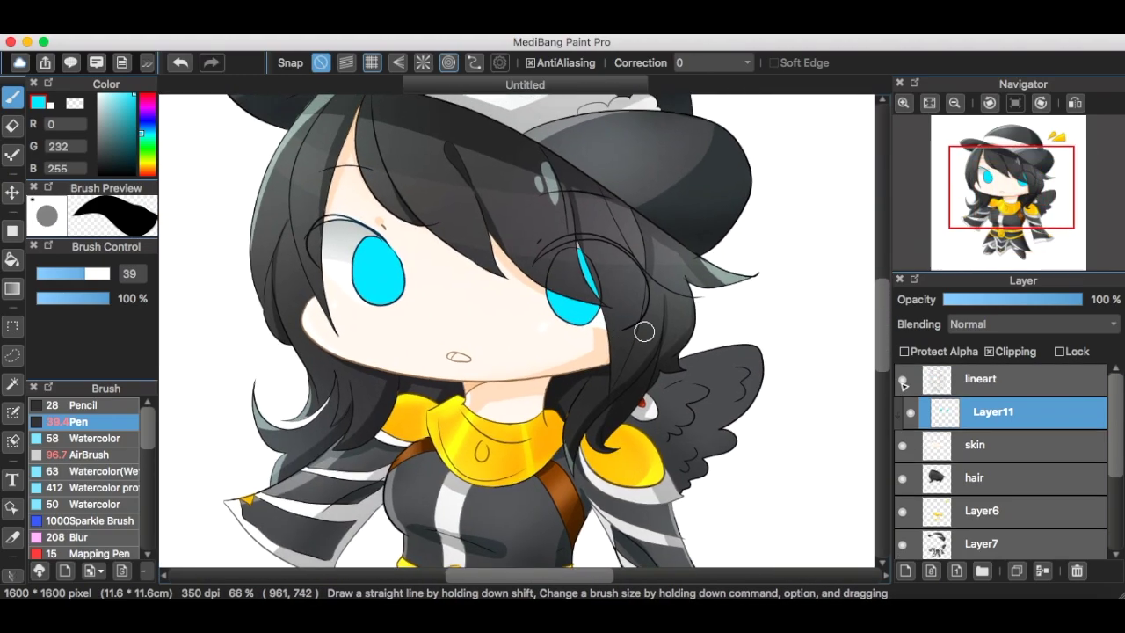
Create a clipped Multiply layer above the iris color and airbrush grey (160, 163, 164) shading over the upper part of both irises
{"action": "left_click", "coordinate": [1013, 351]}
{"action": "left_click", "coordinate": [1017, 325]}
{"action": "left_click", "coordinate": [1017, 342]}
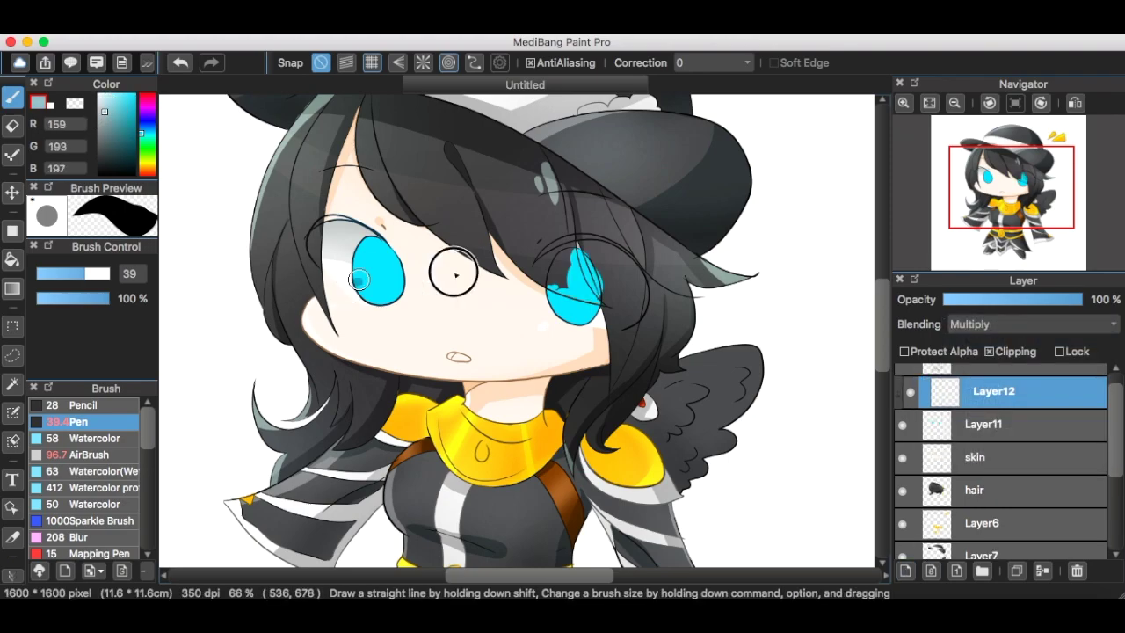
{"action": "left_click", "coordinate": [99, 122]}
{"action": "left_click", "coordinate": [90, 455]}
{"action": "scroll", "coordinate": [379, 253], "scroll_direction": "up", "scroll_amount": 2}
{"action": "left_click_drag", "start_coordinate": [414, 231], "coordinate": [342, 231]}
{"action": "left_click_drag", "start_coordinate": [804, 292], "coordinate": [836, 304]}
{"action": "scroll", "coordinate": [571, 238], "scroll_direction": "down", "scroll_amount": 2}
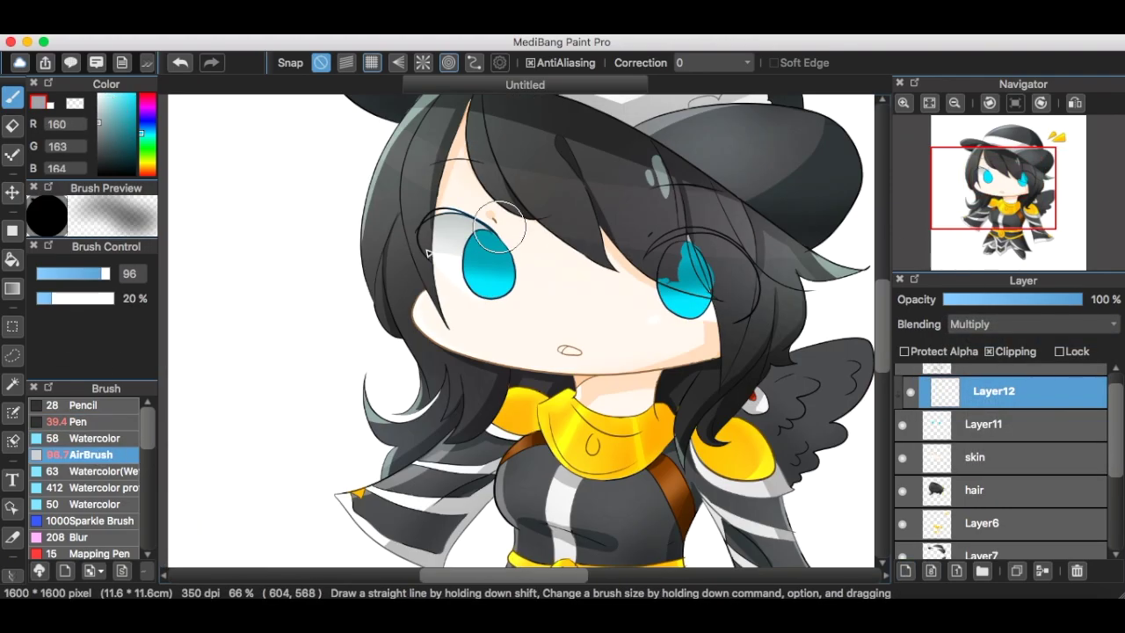
Paint a small grey oval pupil in each iris with the Pen at size 39 and undo the last stroke
{"action": "left_click", "coordinate": [84, 422]}
{"action": "scroll", "coordinate": [513, 241], "scroll_direction": "up", "scroll_amount": 3}
{"action": "scroll", "coordinate": [668, 322], "scroll_direction": "down", "scroll_amount": 1}
{"action": "scroll", "coordinate": [592, 304], "scroll_direction": "up", "scroll_amount": 2}
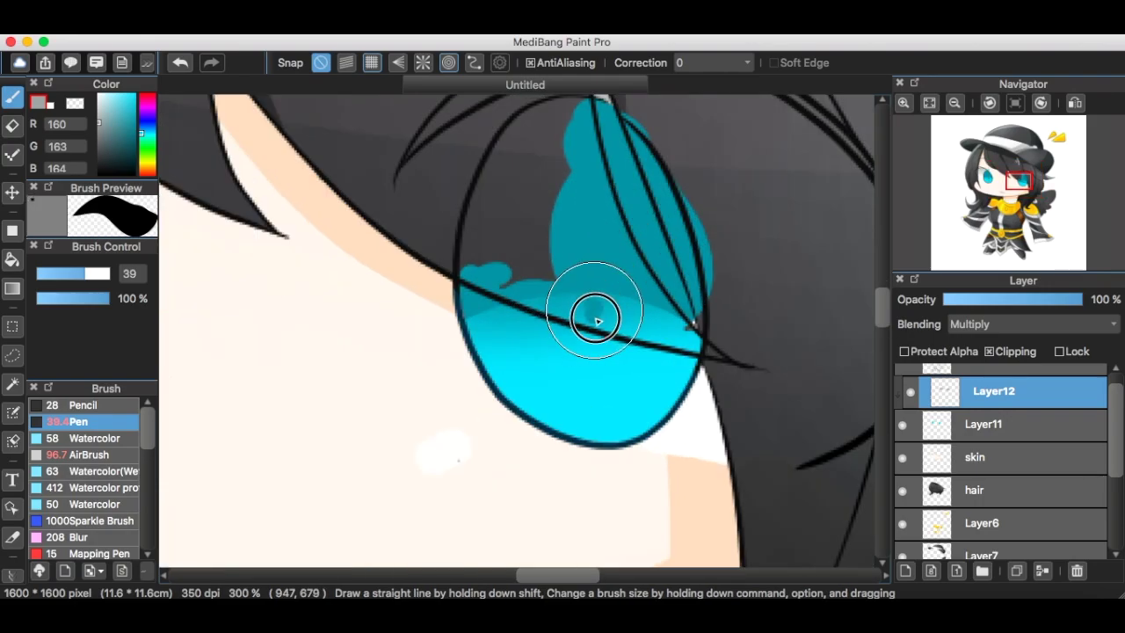
{"action": "scroll", "coordinate": [571, 325], "scroll_direction": "down", "scroll_amount": 4}
{"action": "scroll", "coordinate": [545, 346], "scroll_direction": "up", "scroll_amount": 4}
{"action": "scroll", "coordinate": [546, 345], "scroll_direction": "down", "scroll_amount": 2}
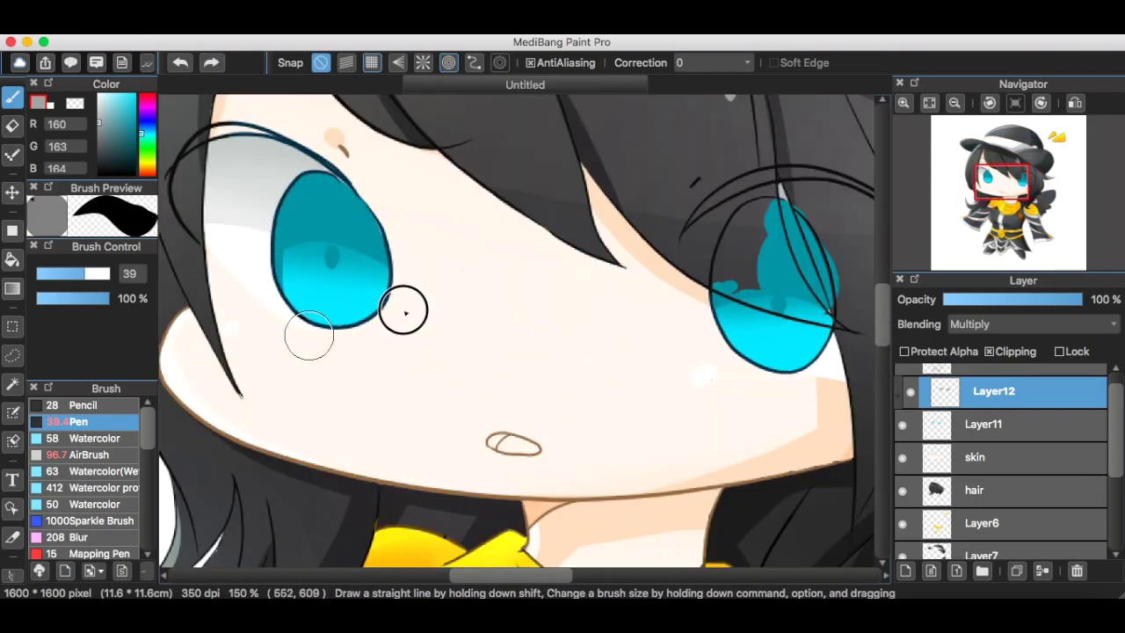
{"action": "key", "text": "super+z"}
{"action": "scroll", "coordinate": [360, 282], "scroll_direction": "down", "scroll_amount": 2}
{"action": "scroll", "coordinate": [352, 264], "scroll_direction": "up", "scroll_amount": 3}
Paint a hard-edged shadow across the upper irises on another clipped Multiply layer and set that layer's opacity to 50%
{"action": "left_click", "coordinate": [906, 571]}
{"action": "left_click", "coordinate": [990, 352]}
{"action": "left_click", "coordinate": [1032, 324]}
{"action": "left_click", "coordinate": [978, 343]}
{"action": "left_click_drag", "start_coordinate": [236, 172], "coordinate": [345, 162]}
{"action": "scroll", "coordinate": [350, 202], "scroll_direction": "down", "scroll_amount": 3}
{"action": "scroll", "coordinate": [305, 268], "scroll_direction": "up", "scroll_amount": 3}
{"action": "left_click", "coordinate": [1016, 300]}
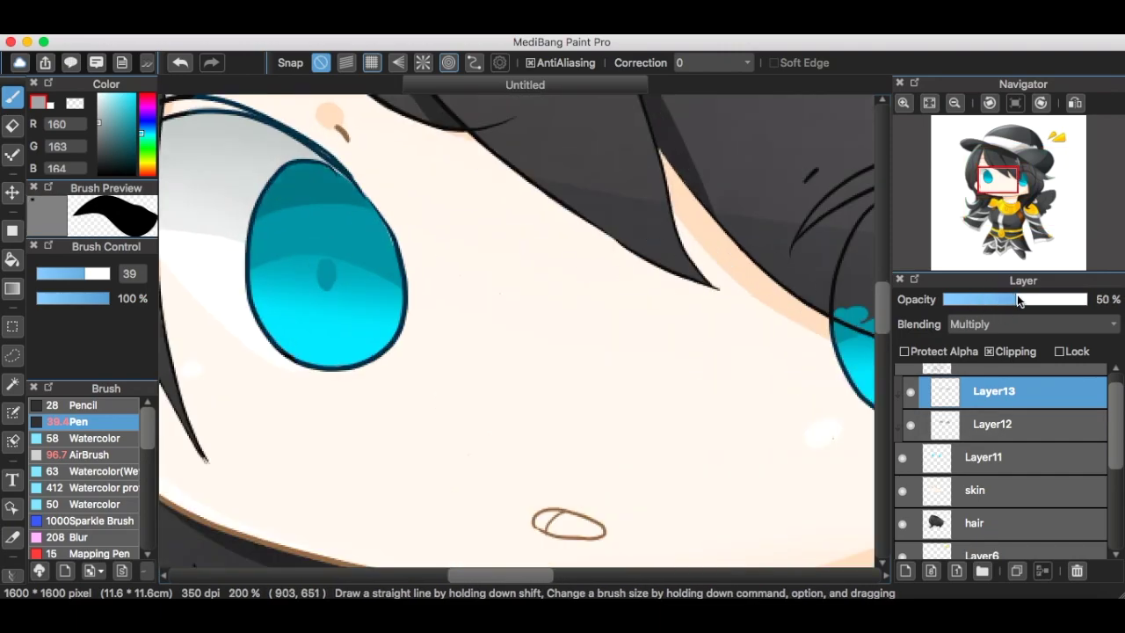
{"action": "scroll", "coordinate": [486, 325], "scroll_direction": "down", "scroll_amount": 2}
{"action": "left_click", "coordinate": [107, 455]}
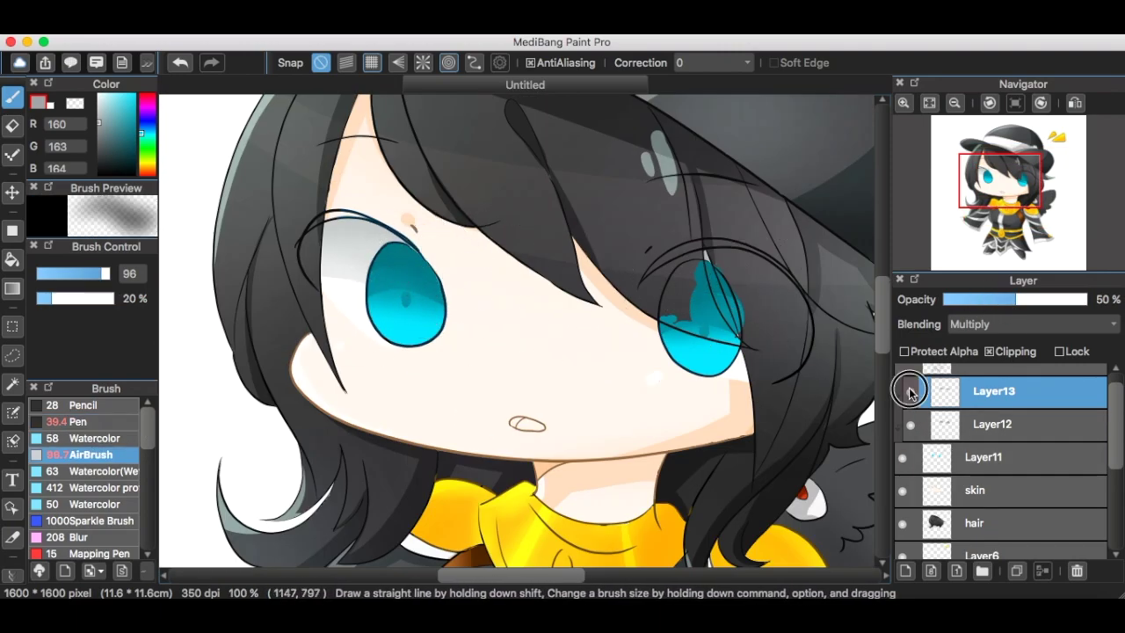
Create a clipped layer with Add blending above the iris shadows and choose the Pen for the highlights
{"action": "key", "text": "ctrl+shift+n"}
{"action": "left_click", "coordinate": [1028, 325]}
{"action": "left_click", "coordinate": [99, 422]}
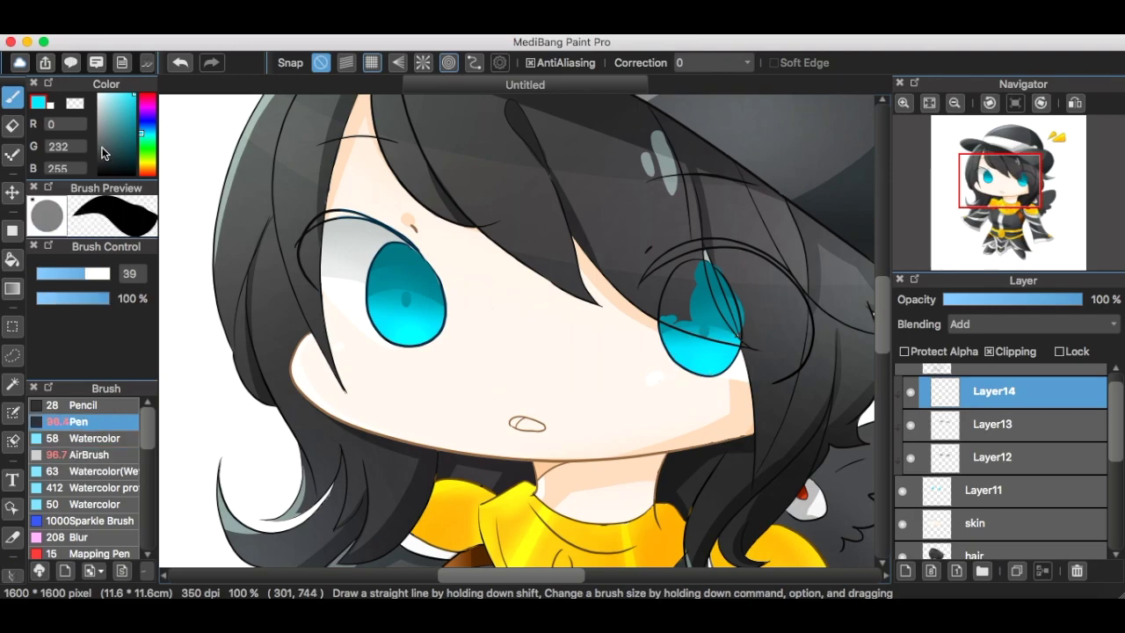
{"action": "key", "text": "super+z"}
{"action": "left_click", "coordinate": [99, 406]}
{"action": "scroll", "coordinate": [393, 320], "scroll_direction": "up", "scroll_amount": 2}
{"action": "mouse_move", "coordinate": [376, 323]}
{"action": "left_mouse_down"}
{"action": "mouse_move", "coordinate": [414, 360]}
{"action": "mouse_move", "coordinate": [450, 355]}
{"action": "mouse_move", "coordinate": [439, 326]}
{"action": "left_mouse_up"}
{"action": "key", "text": "super+z"}
{"action": "key", "text": "super+z"}
{"action": "left_click", "coordinate": [99, 423]}
{"action": "key", "text": "super+z"}
{"action": "left_click", "coordinate": [66, 299]}
{"action": "left_click_drag", "start_coordinate": [394, 357], "coordinate": [445, 364]}
{"action": "key", "text": "super+z"}
Paint translucent white highlights on the lower part of both irises and small side spots, using the Pen at 21% opacity
{"action": "left_click", "coordinate": [53, 299]}
{"action": "left_click_drag", "start_coordinate": [380, 332], "coordinate": [450, 315]}
{"action": "scroll", "coordinate": [447, 316], "scroll_direction": "down", "scroll_amount": 4}
{"action": "scroll", "coordinate": [652, 343], "scroll_direction": "up", "scroll_amount": 3}
{"action": "mouse_move", "coordinate": [559, 271]}
{"action": "left_mouse_down"}
{"action": "mouse_move", "coordinate": [551, 315]}
{"action": "mouse_move", "coordinate": [582, 308]}
{"action": "left_mouse_up"}
{"action": "scroll", "coordinate": [584, 307], "scroll_direction": "down", "scroll_amount": 4}
{"action": "scroll", "coordinate": [584, 308], "scroll_direction": "up", "scroll_amount": 4}
{"action": "scroll", "coordinate": [739, 322], "scroll_direction": "down", "scroll_amount": 3}
{"action": "scroll", "coordinate": [622, 321], "scroll_direction": "up", "scroll_amount": 3}
{"action": "key", "text": "super+z"}
{"action": "left_click_drag", "start_coordinate": [335, 242], "coordinate": [338, 255]}
{"action": "scroll", "coordinate": [698, 327], "scroll_direction": "down", "scroll_amount": 3}
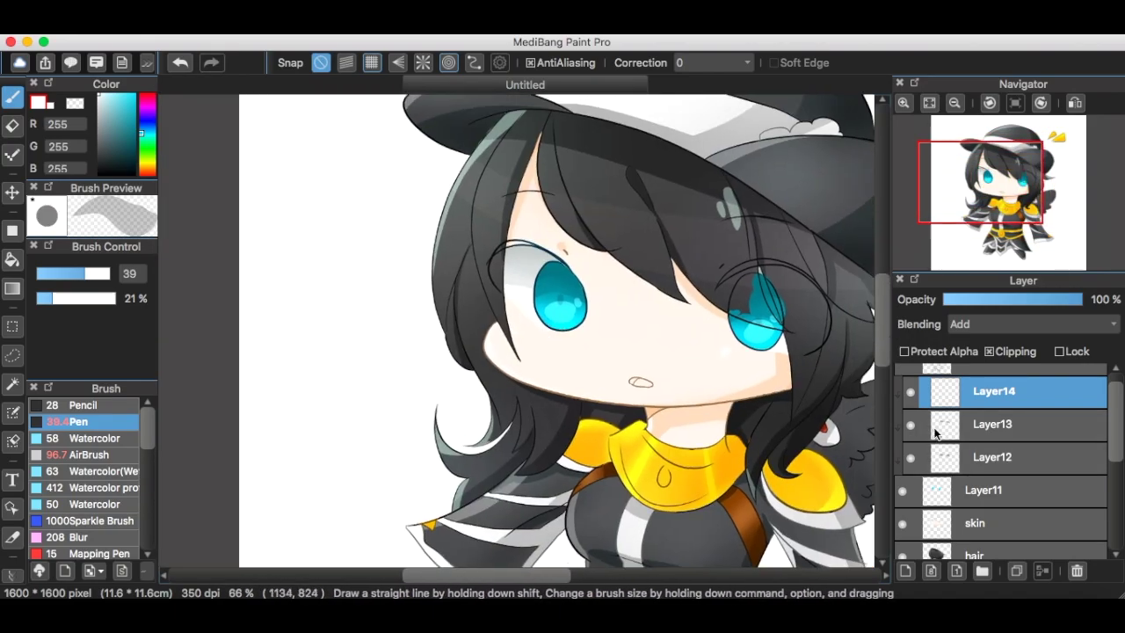
Merge the iris highlight, shadow and base color layers down into the skin layer
{"action": "left_click", "coordinate": [1011, 458]}
{"action": "left_click", "coordinate": [1042, 571]}
{"action": "left_click", "coordinate": [1043, 570]}
{"action": "left_click", "coordinate": [1032, 392]}
{"action": "left_click", "coordinate": [1042, 571]}
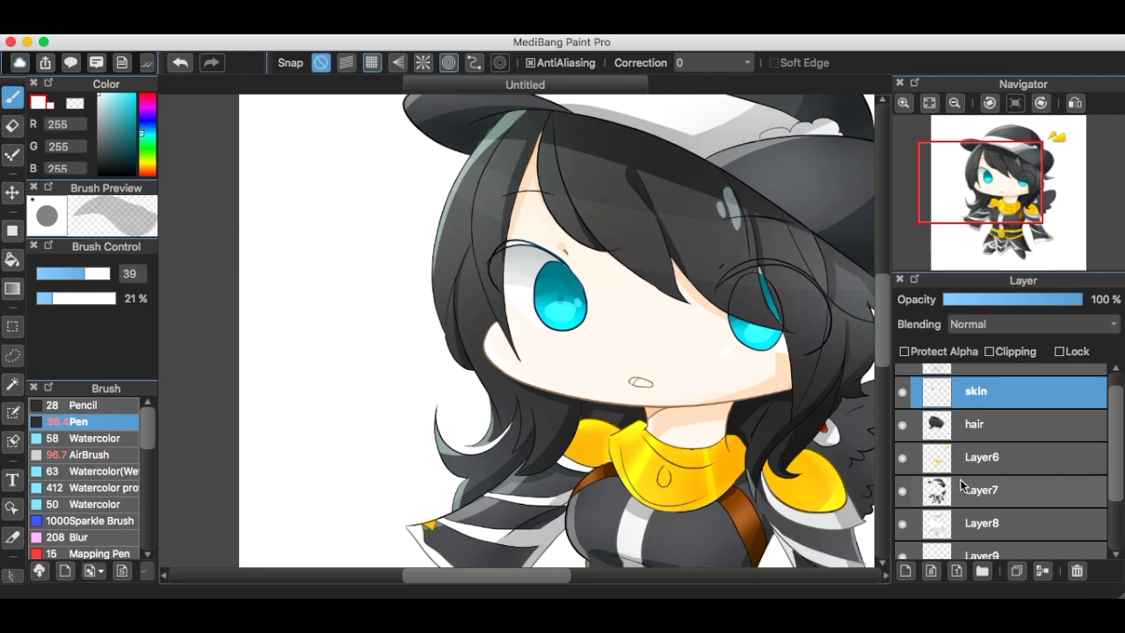
Paint an opaque white catchlight on the uncovered eye with the Pen at 100% opacity, on a new layer above the line art
{"action": "scroll", "coordinate": [960, 485], "scroll_direction": "up", "scroll_amount": 2}
{"action": "left_click", "coordinate": [982, 378]}
{"action": "scroll", "coordinate": [510, 263], "scroll_direction": "up", "scroll_amount": 4}
{"action": "scroll", "coordinate": [540, 314], "scroll_direction": "down", "scroll_amount": 5}
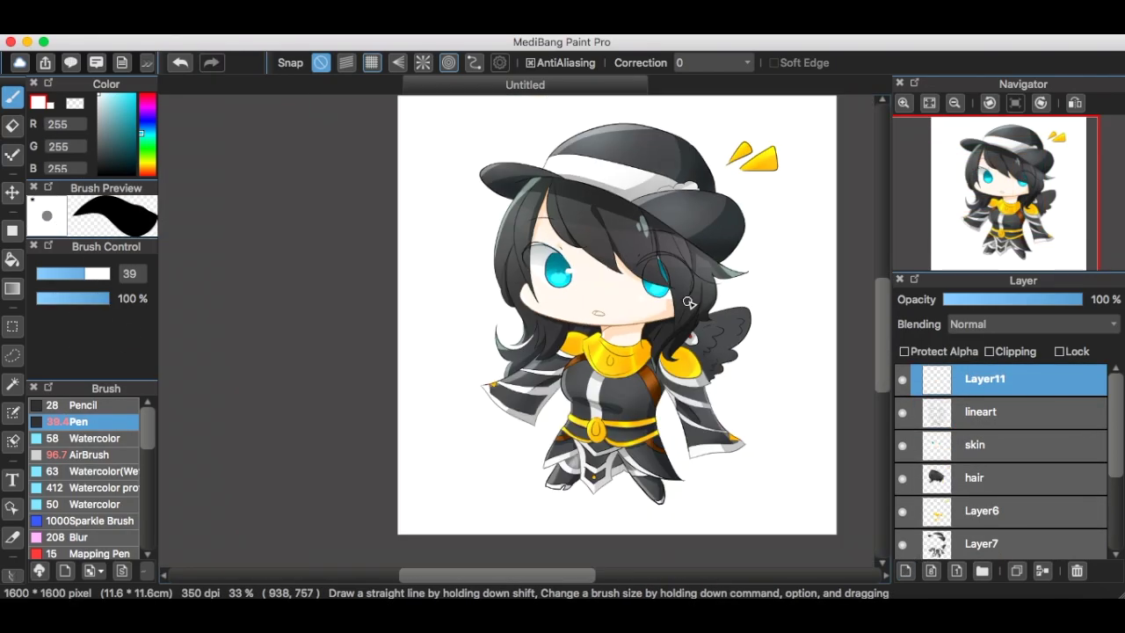
{"action": "scroll", "coordinate": [670, 275], "scroll_direction": "up", "scroll_amount": 5}
{"action": "left_click_drag", "start_coordinate": [655, 267], "coordinate": [716, 271]}
{"action": "scroll", "coordinate": [694, 272], "scroll_direction": "down", "scroll_amount": 4}
Complete the white catchlights on the eyes and shift their layer left, toward the left edge of each iris
{"action": "scroll", "coordinate": [378, 262], "scroll_direction": "up", "scroll_amount": 5}
{"action": "left_click_drag", "start_coordinate": [398, 242], "coordinate": [381, 269]}
{"action": "scroll", "coordinate": [362, 214], "scroll_direction": "down", "scroll_amount": 4}
{"action": "scroll", "coordinate": [350, 213], "scroll_direction": "up", "scroll_amount": 3}
{"action": "left_click_drag", "start_coordinate": [372, 211], "coordinate": [382, 209]}
{"action": "scroll", "coordinate": [407, 209], "scroll_direction": "down", "scroll_amount": 5}
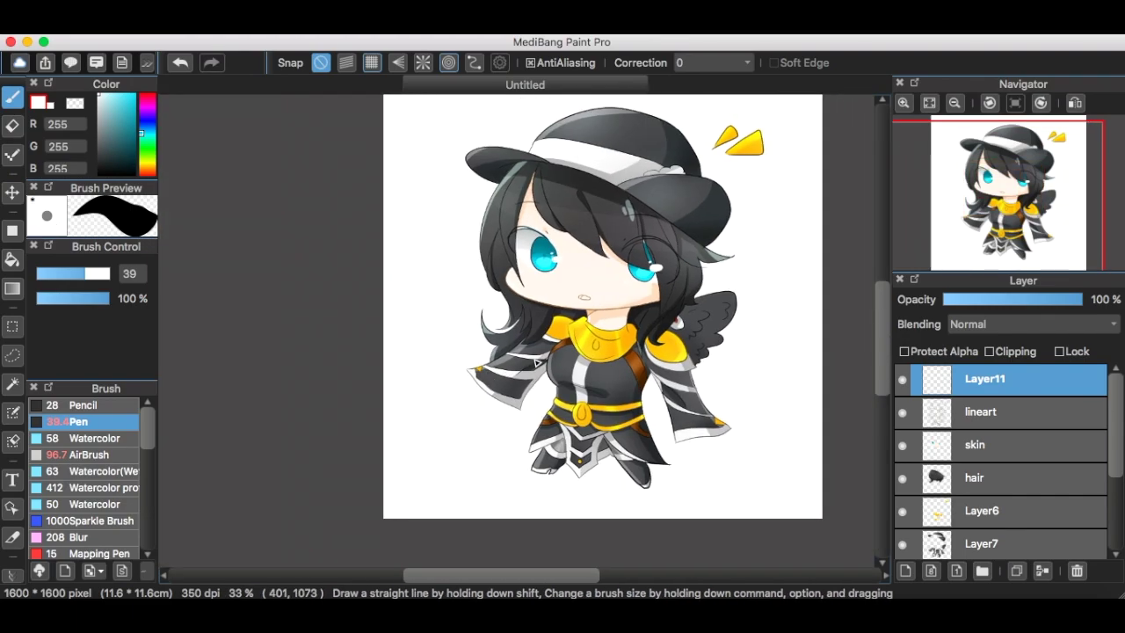
{"action": "key", "text": "v"}
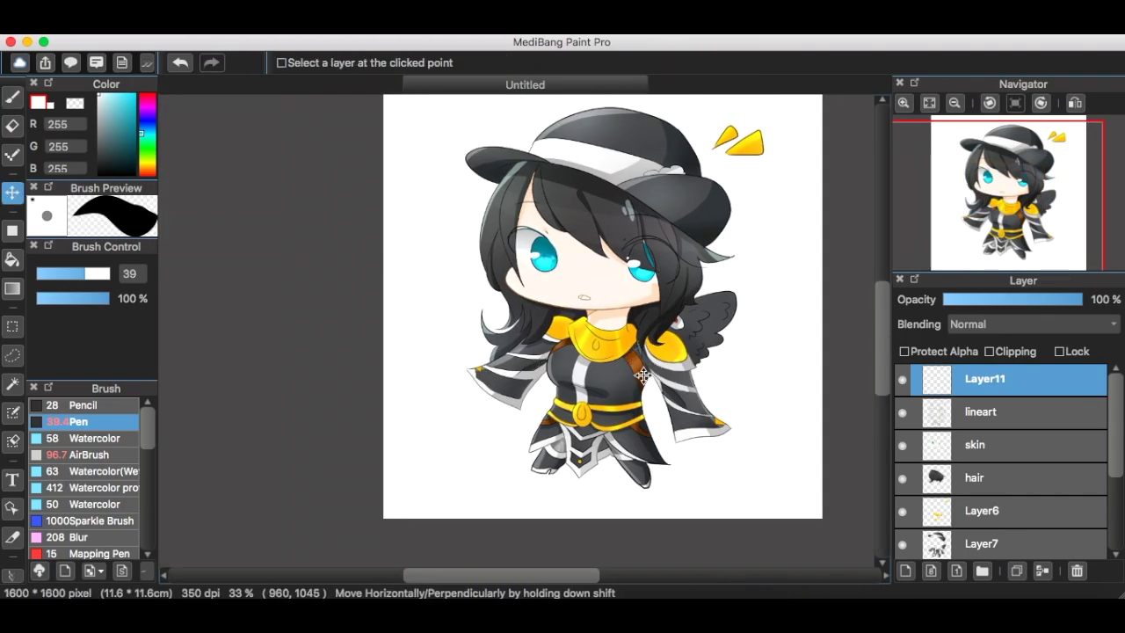
{"action": "scroll", "coordinate": [641, 251], "scroll_direction": "up", "scroll_amount": 4}
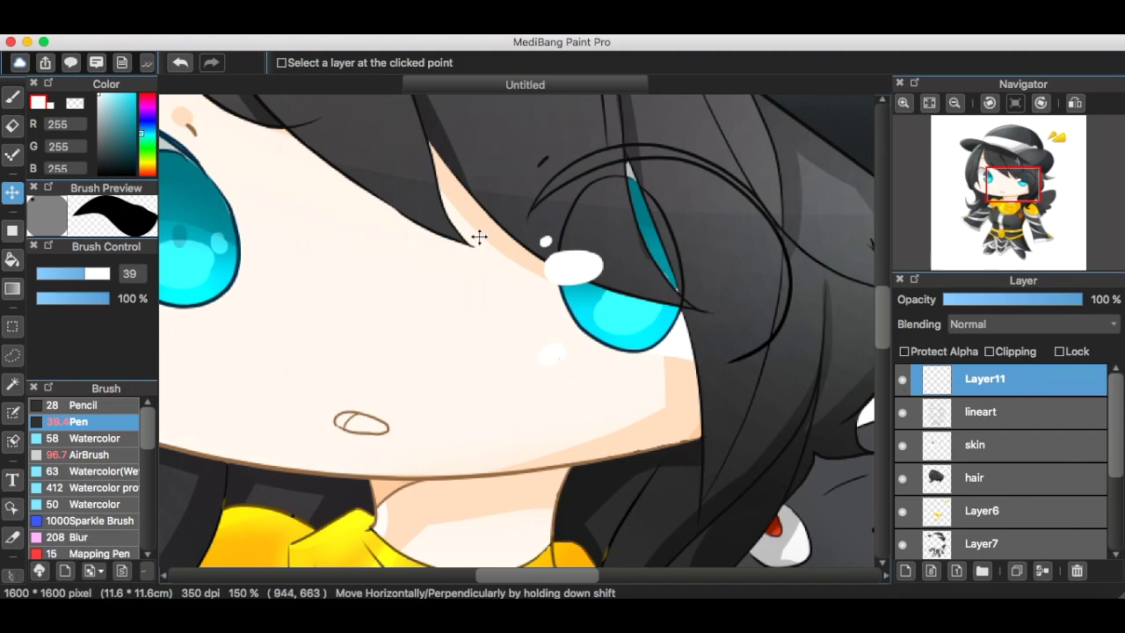
Airbrush a soft white glow around the catchlights of both eyes at size 74 and 20% opacity
{"action": "key", "text": "b"}
{"action": "left_click", "coordinate": [86, 455]}
{"action": "scroll", "coordinate": [545, 247], "scroll_direction": "down", "scroll_amount": 2}
{"action": "scroll", "coordinate": [382, 310], "scroll_direction": "up", "scroll_amount": 4}
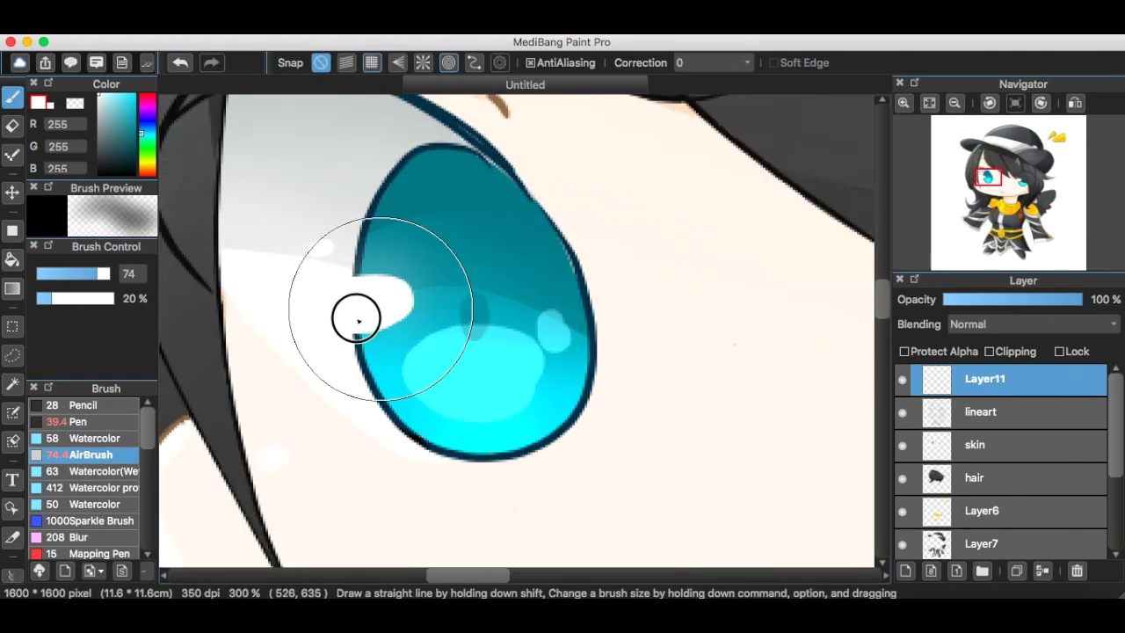
{"action": "left_click_drag", "start_coordinate": [378, 309], "coordinate": [351, 268]}
{"action": "scroll", "coordinate": [383, 310], "scroll_direction": "down", "scroll_amount": 6}
{"action": "key", "text": "super+z"}
{"action": "scroll", "coordinate": [633, 316], "scroll_direction": "up", "scroll_amount": 3}
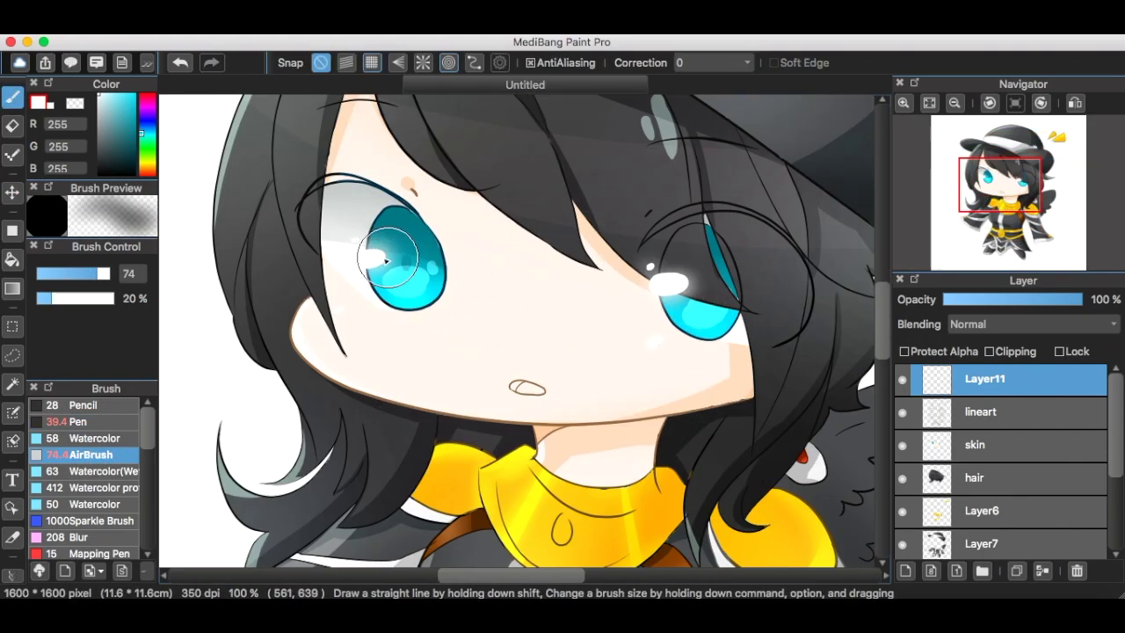
{"action": "scroll", "coordinate": [387, 261], "scroll_direction": "down", "scroll_amount": 4}
Airbrush a pale skin tone (255, 247, 239) over the hair near the face on the alpha-protected hair layer, at size 414
{"action": "left_click", "coordinate": [975, 477]}
{"action": "scroll", "coordinate": [396, 420], "scroll_direction": "up", "scroll_amount": 2}
{"action": "left_click_drag", "start_coordinate": [98, 274], "coordinate": [106, 271]}
{"action": "mouse_move", "coordinate": [576, 274]}
{"action": "left_mouse_down"}
{"action": "mouse_move", "coordinate": [477, 252]}
{"action": "mouse_move", "coordinate": [576, 280]}
{"action": "left_mouse_up"}
{"action": "key", "text": "super+z"}
{"action": "scroll", "coordinate": [538, 277], "scroll_direction": "down", "scroll_amount": 2}
{"action": "mouse_move", "coordinate": [589, 284]}
{"action": "left_mouse_down"}
{"action": "mouse_move", "coordinate": [574, 288]}
{"action": "mouse_move", "coordinate": [609, 325]}
{"action": "left_mouse_up"}
{"action": "left_click_drag", "start_coordinate": [647, 382], "coordinate": [637, 391]}
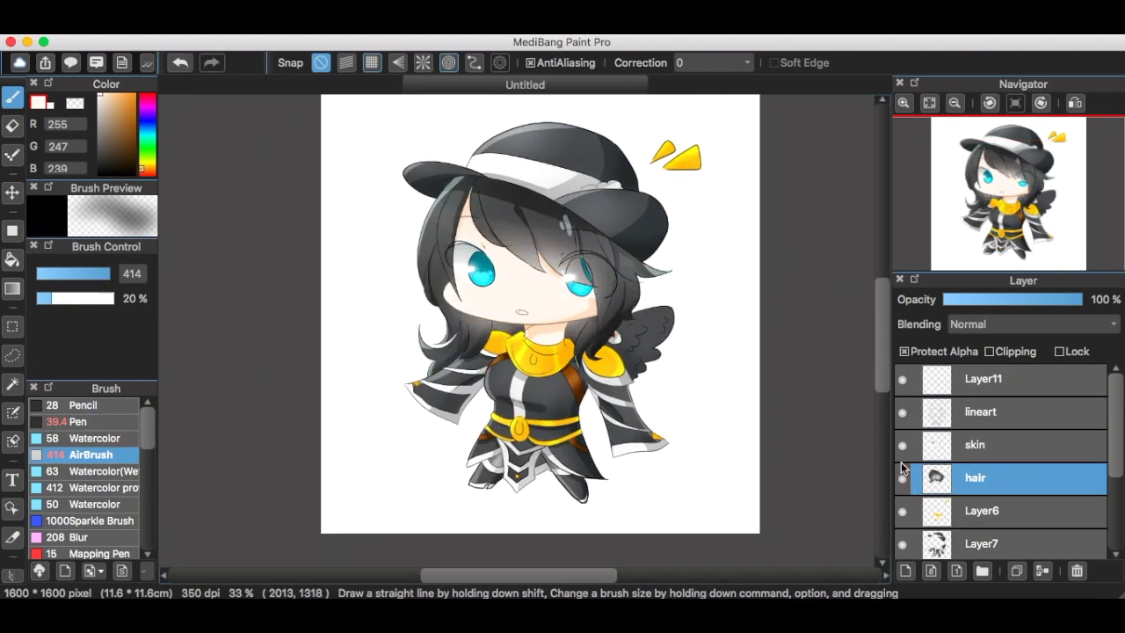
Move the sketch layer to the top of the stack, compare it with the finished drawing, and delete it
{"action": "left_click", "coordinate": [928, 394]}
{"action": "left_click", "coordinate": [904, 412]}
{"action": "left_click", "coordinate": [903, 413]}
{"action": "scroll", "coordinate": [976, 446], "scroll_direction": "down", "scroll_amount": 5}
{"action": "left_click_drag", "start_coordinate": [983, 546], "coordinate": [983, 380]}
{"action": "left_click", "coordinate": [904, 382]}
{"action": "left_click", "coordinate": [902, 446]}
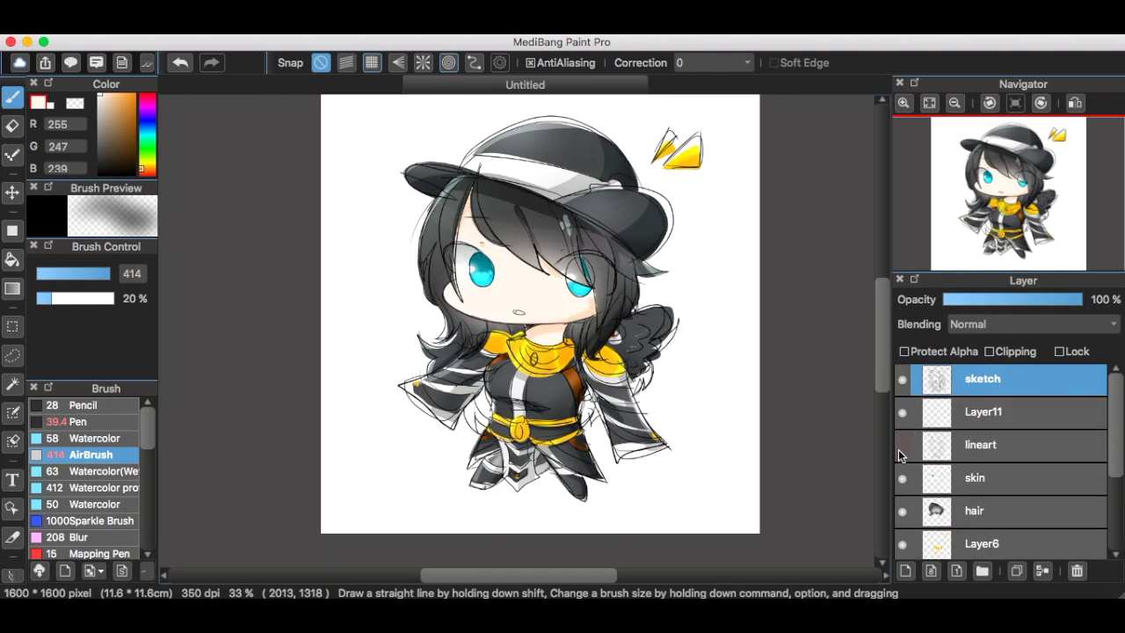
{"action": "left_click", "coordinate": [902, 447]}
{"action": "left_click", "coordinate": [902, 381]}
{"action": "left_click", "coordinate": [1077, 570]}
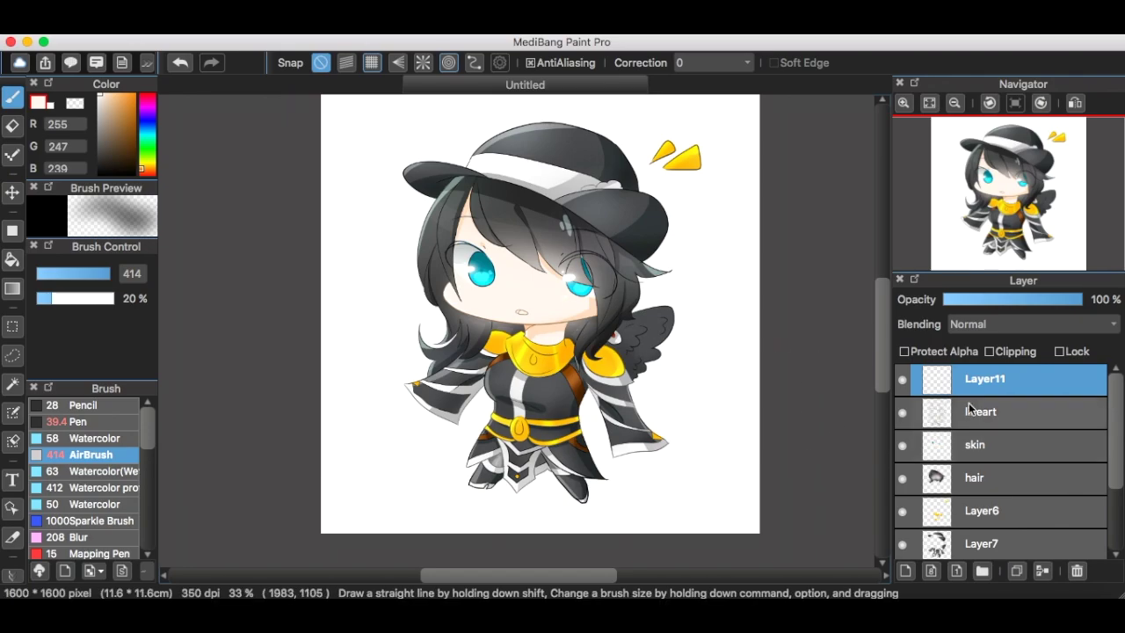
Merge all the character layers into one and add an empty layer beneath it for the background
{"action": "left_click", "coordinate": [1043, 571]}
{"action": "left_click", "coordinate": [1043, 570]}
{"action": "left_click", "coordinate": [905, 571]}
Fill the background layer with a linear foreground-to-background gradient from blue (0, 171, 255) at the lower right to white at the upper left
{"action": "left_click", "coordinate": [12, 288]}
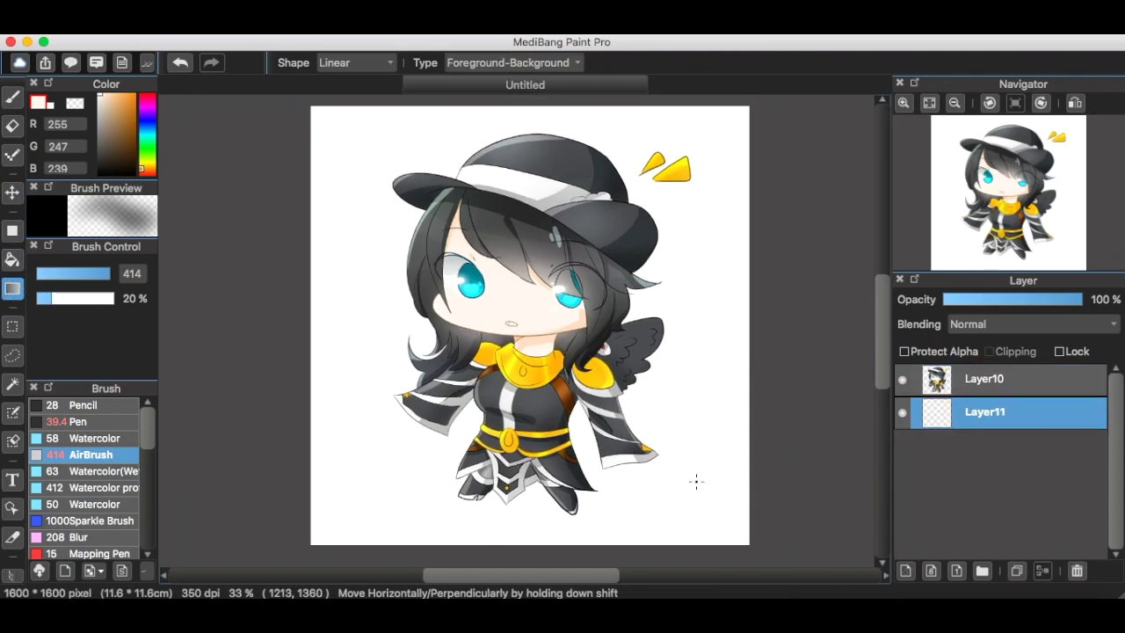
{"action": "left_click", "coordinate": [79, 421]}
{"action": "left_click_drag", "start_coordinate": [358, 147], "coordinate": [355, 144]}
{"action": "key", "text": "super+z"}
{"action": "left_click_drag", "start_coordinate": [754, 556], "coordinate": [344, 149]}
{"action": "left_click_drag", "start_coordinate": [683, 479], "coordinate": [392, 236]}
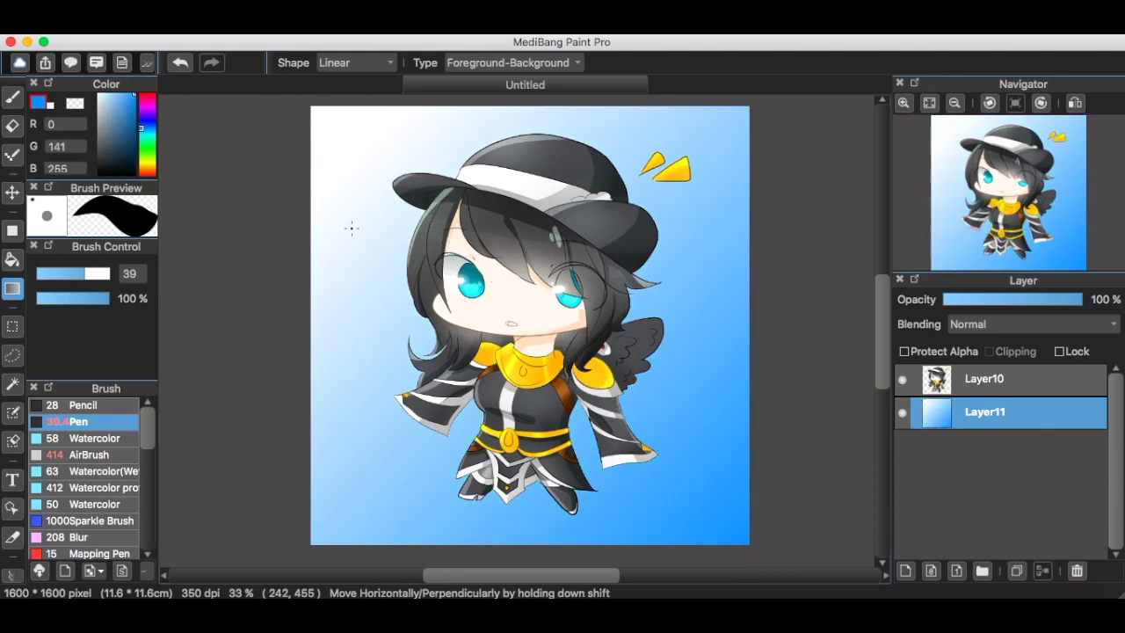
{"action": "left_click_drag", "start_coordinate": [341, 143], "coordinate": [341, 144]}
Duplicate the character layer, set the lower copy to Multiply and offset it slightly to the right as a shadow
{"action": "left_click", "coordinate": [984, 379]}
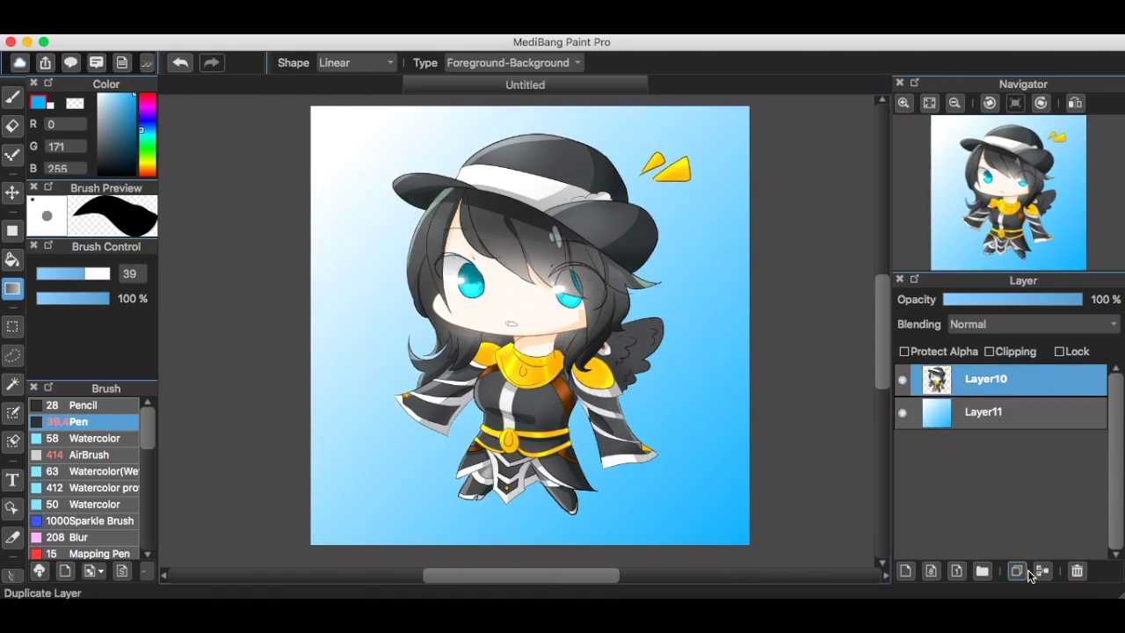
{"action": "left_click", "coordinate": [1017, 571]}
{"action": "key", "text": "v"}
{"action": "left_click_drag", "start_coordinate": [590, 386], "coordinate": [599, 386]}
{"action": "left_click", "coordinate": [967, 325]}
{"action": "left_click", "coordinate": [960, 346]}
{"action": "left_click_drag", "start_coordinate": [715, 412], "coordinate": [713, 411]}
Apply a blur filter to the offset shadow copy of the character
{"action": "left_click", "coordinate": [259, 26]}
{"action": "mouse_move", "coordinate": [295, 25]}
{"action": "left_click", "coordinate": [325, 85]}
{"action": "left_click_drag", "start_coordinate": [590, 284], "coordinate": [852, 143]}
{"action": "left_click_drag", "start_coordinate": [745, 179], "coordinate": [769, 179]}
{"action": "left_click", "coordinate": [933, 219]}
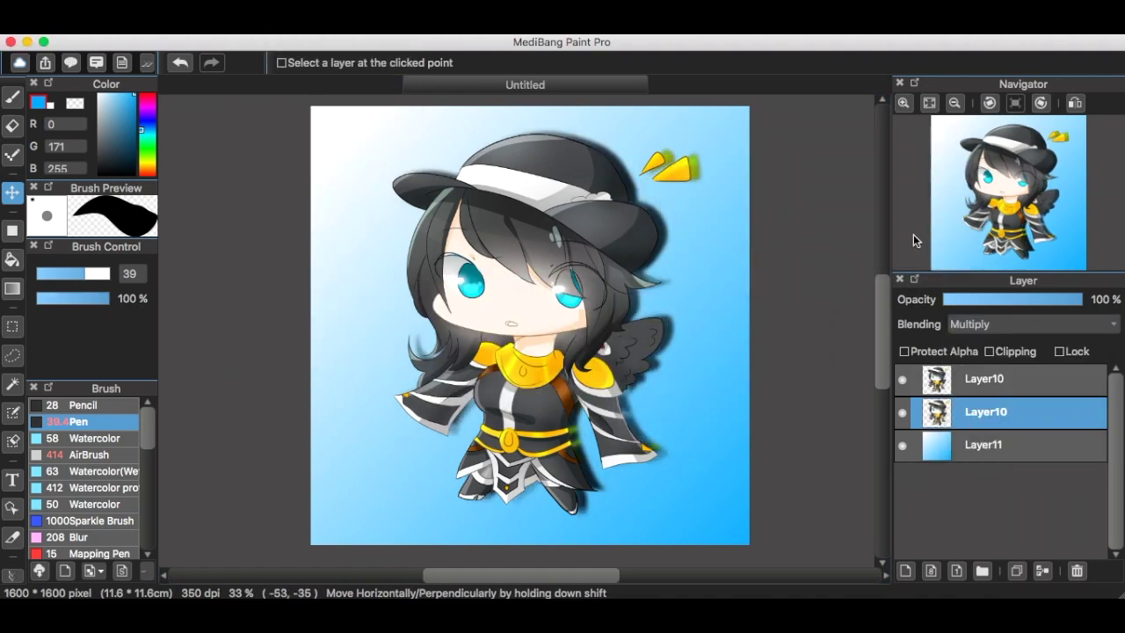
Transform the shadow copy with Perspective on, adjusting its right-hand corners to skew it behind the character, and apply the transformation
{"action": "left_click", "coordinate": [330, 25]}
{"action": "left_click", "coordinate": [341, 181]}
{"action": "mouse_move", "coordinate": [711, 103]}
{"action": "left_mouse_down"}
{"action": "mouse_move", "coordinate": [741, 113]}
{"action": "mouse_move", "coordinate": [737, 122]}
{"action": "mouse_move", "coordinate": [726, 111]}
{"action": "left_mouse_up"}
{"action": "left_click_drag", "start_coordinate": [694, 504], "coordinate": [724, 488]}
{"action": "left_click_drag", "start_coordinate": [682, 407], "coordinate": [682, 411]}
{"action": "left_click_drag", "start_coordinate": [725, 114], "coordinate": [704, 120]}
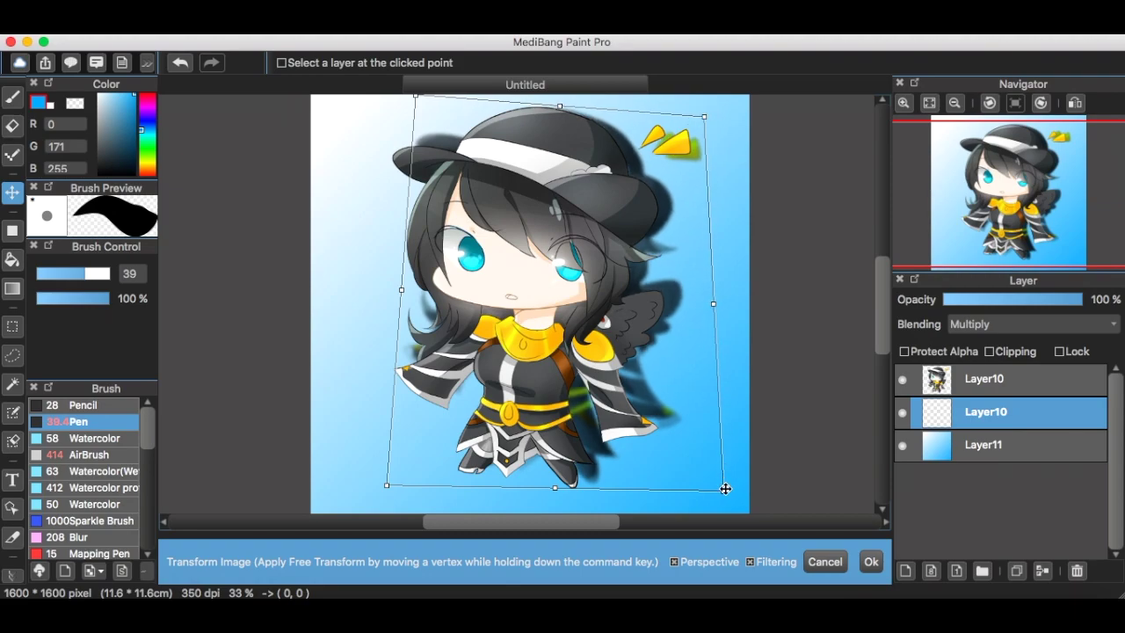
{"action": "left_click_drag", "start_coordinate": [724, 488], "coordinate": [706, 492]}
{"action": "left_click", "coordinate": [864, 562]}
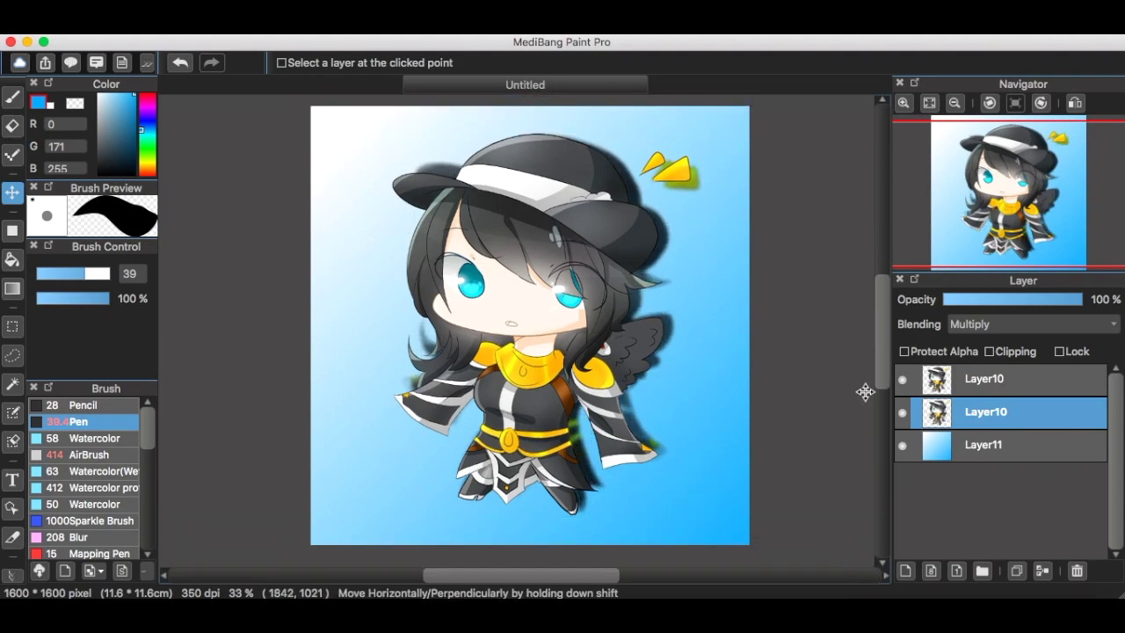
Compare blending modes such as Screen and Overlay on the blurred shadow copy of the character
{"action": "left_click", "coordinate": [981, 326]}
{"action": "left_click", "coordinate": [983, 443]}
{"action": "left_click", "coordinate": [988, 326]}
{"action": "left_click", "coordinate": [991, 310]}
{"action": "left_click", "coordinate": [994, 324]}
{"action": "left_click", "coordinate": [994, 312]}
{"action": "left_click", "coordinate": [995, 324]}
{"action": "left_click", "coordinate": [996, 312]}
{"action": "left_click", "coordinate": [997, 312]}
{"action": "left_click", "coordinate": [995, 323]}
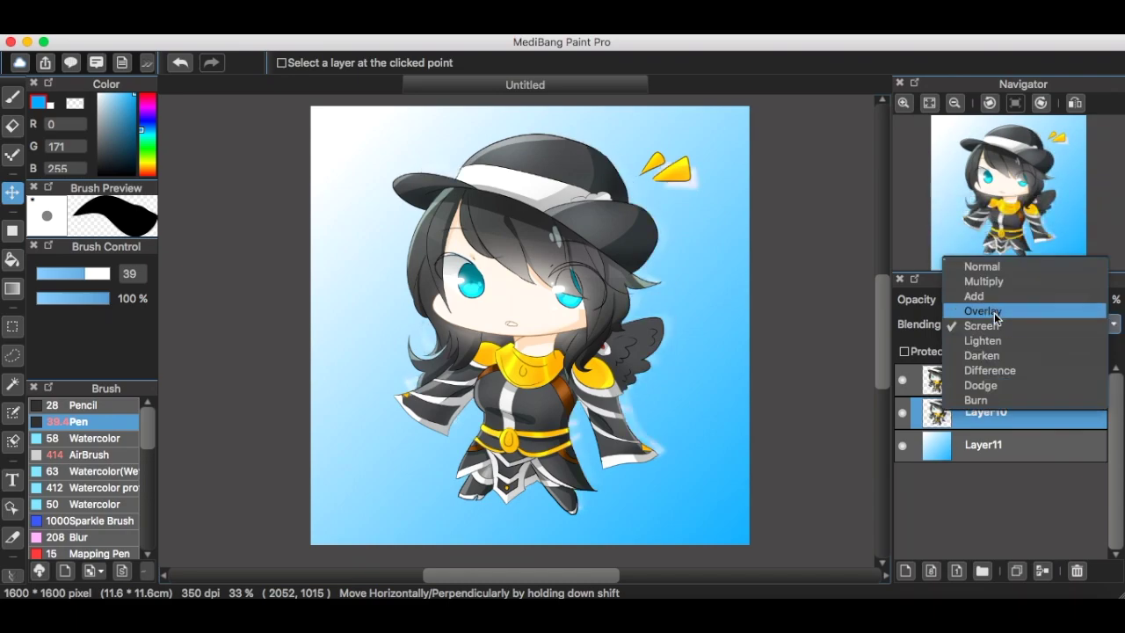
{"action": "left_click", "coordinate": [994, 312]}
{"action": "left_click", "coordinate": [993, 323]}
{"action": "left_click", "coordinate": [993, 311]}
Set the shadow copy's blending to Multiply and lower its opacity to 76%
{"action": "left_click", "coordinate": [992, 322]}
{"action": "left_click", "coordinate": [993, 313]}
{"action": "left_click", "coordinate": [1003, 302]}
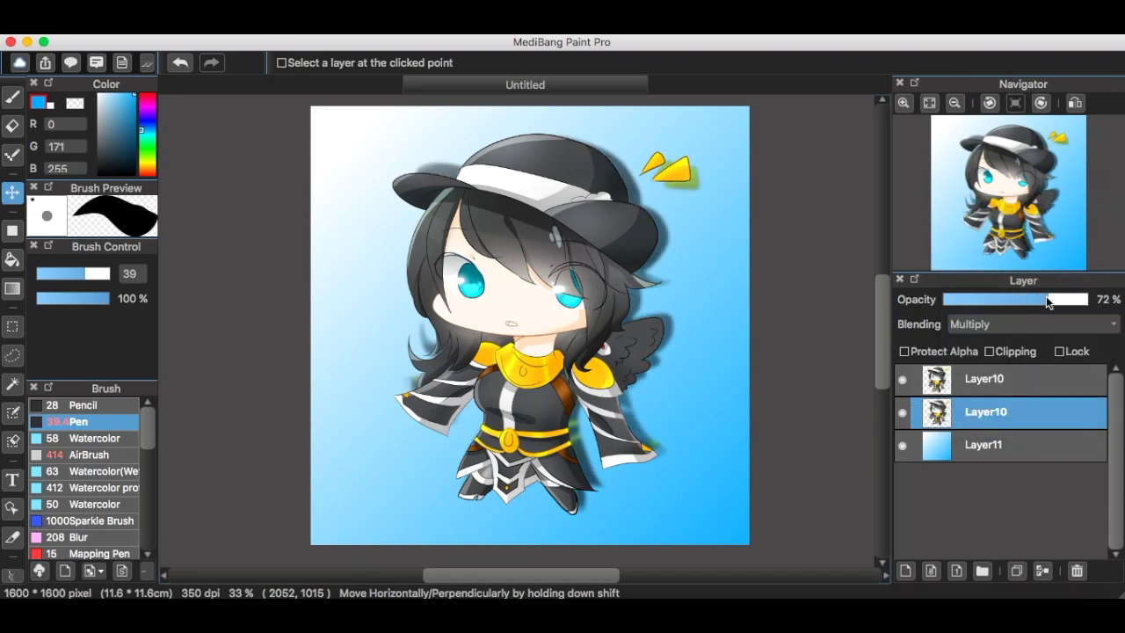
{"action": "left_click_drag", "start_coordinate": [1047, 300], "coordinate": [1073, 300]}
Duplicate the character layer, set the copy's blending to Add and place it beneath the shadow copy
{"action": "left_click", "coordinate": [1017, 571]}
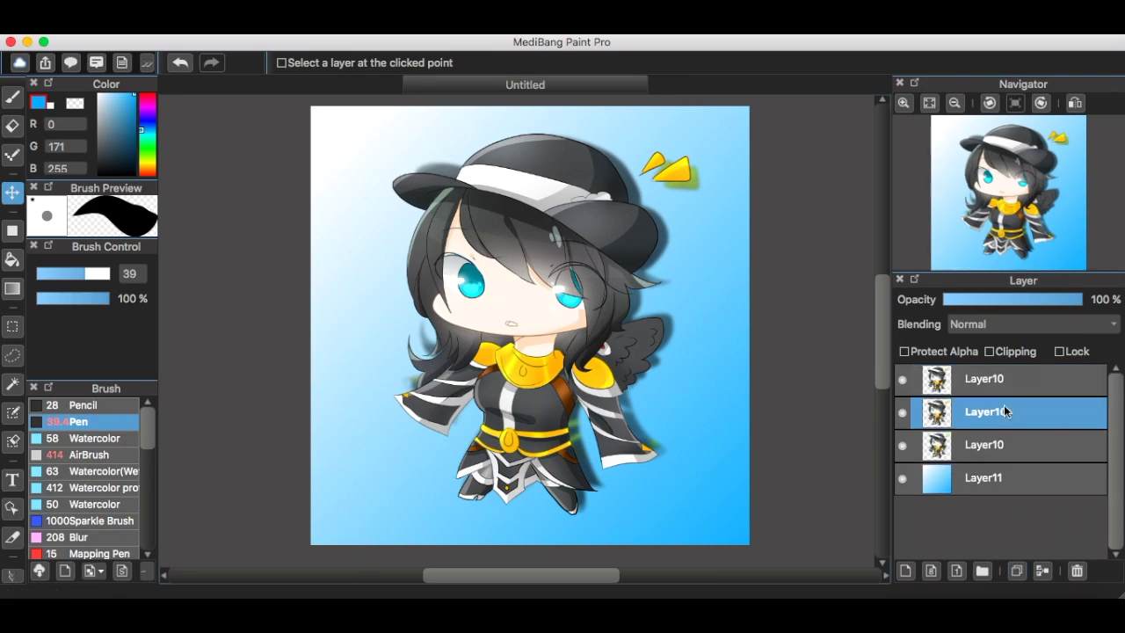
{"action": "left_click", "coordinate": [967, 325]}
{"action": "left_click", "coordinate": [973, 356]}
{"action": "left_click_drag", "start_coordinate": [963, 413], "coordinate": [960, 449]}
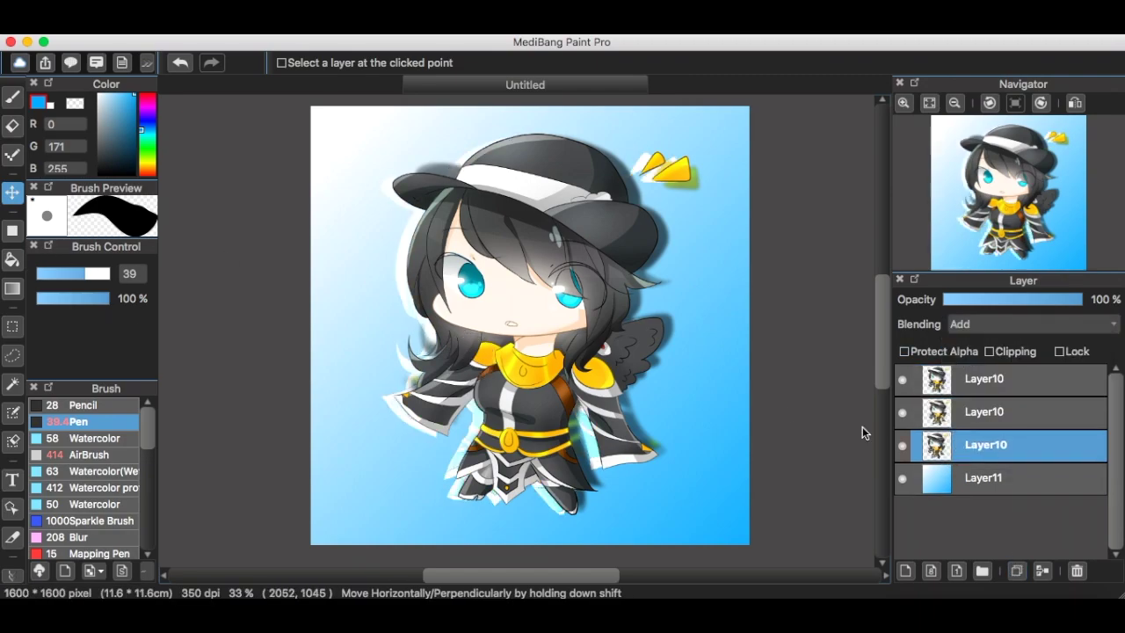
Apply a Gaussian Blur with a value of 7 to the Add copy to form a glow around the character
{"action": "left_click", "coordinate": [338, 26]}
{"action": "mouse_move", "coordinate": [299, 26]}
{"action": "left_click", "coordinate": [326, 83]}
{"action": "left_click_drag", "start_coordinate": [774, 186], "coordinate": [749, 185]}
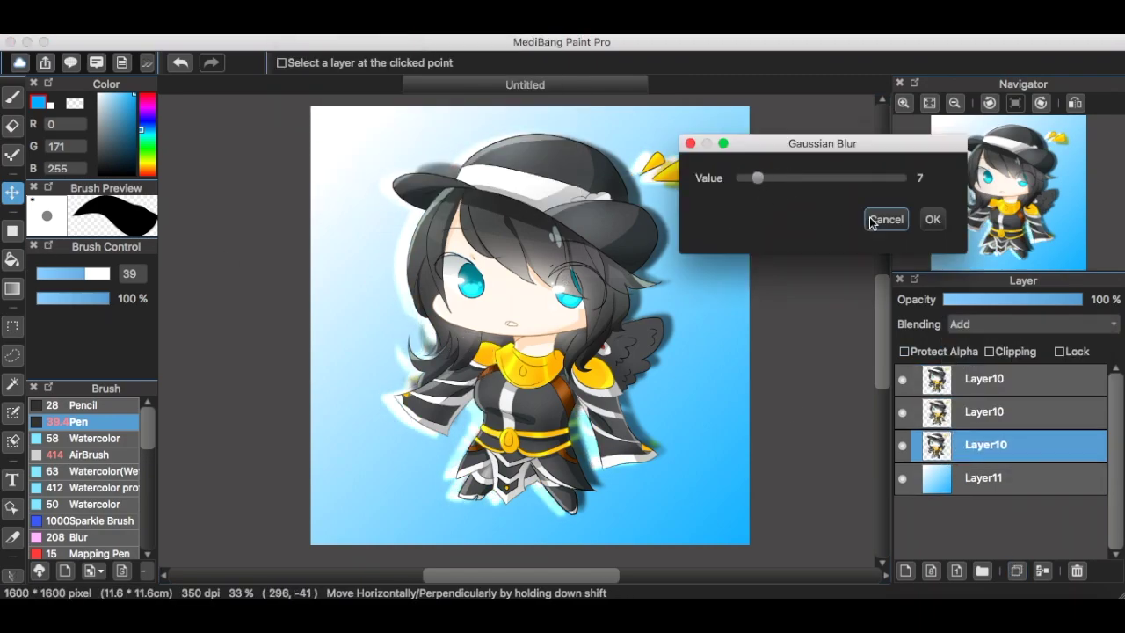
{"action": "left_click", "coordinate": [932, 216]}
Nudge the glow copy and the shadow copy into position behind the character
{"action": "left_click_drag", "start_coordinate": [535, 318], "coordinate": [571, 328]}
{"action": "left_click", "coordinate": [933, 411]}
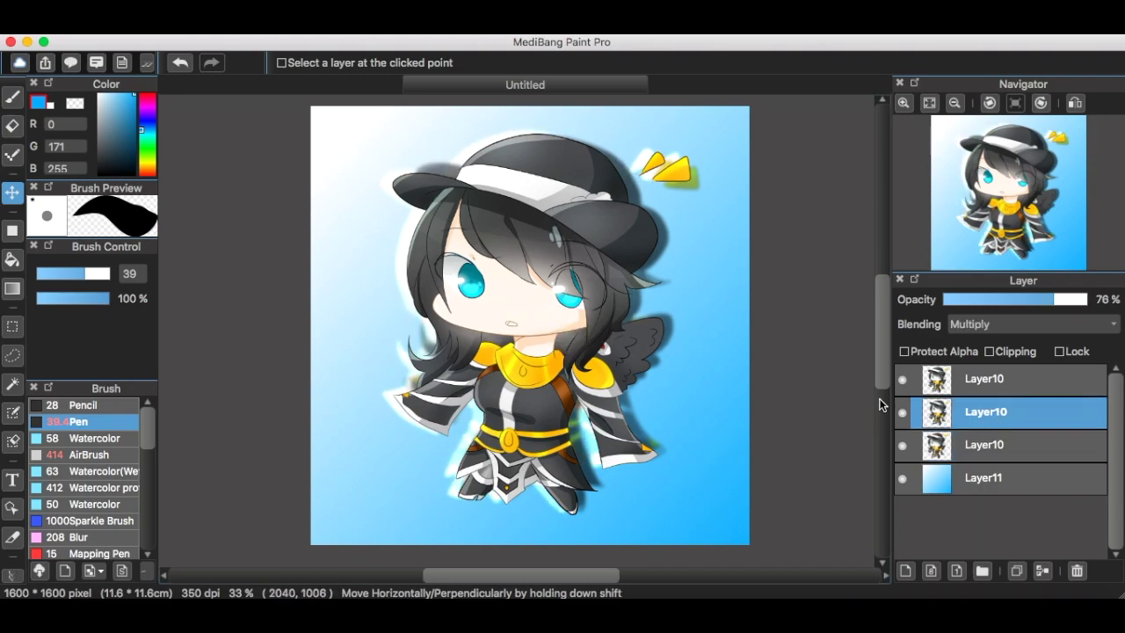
{"action": "mouse_move", "coordinate": [651, 388]}
{"action": "left_mouse_down"}
{"action": "mouse_move", "coordinate": [670, 393]}
{"action": "mouse_move", "coordinate": [643, 382]}
{"action": "left_mouse_up"}
Try merging the layer stack downward starting from the top character layer
{"action": "left_click", "coordinate": [922, 381]}
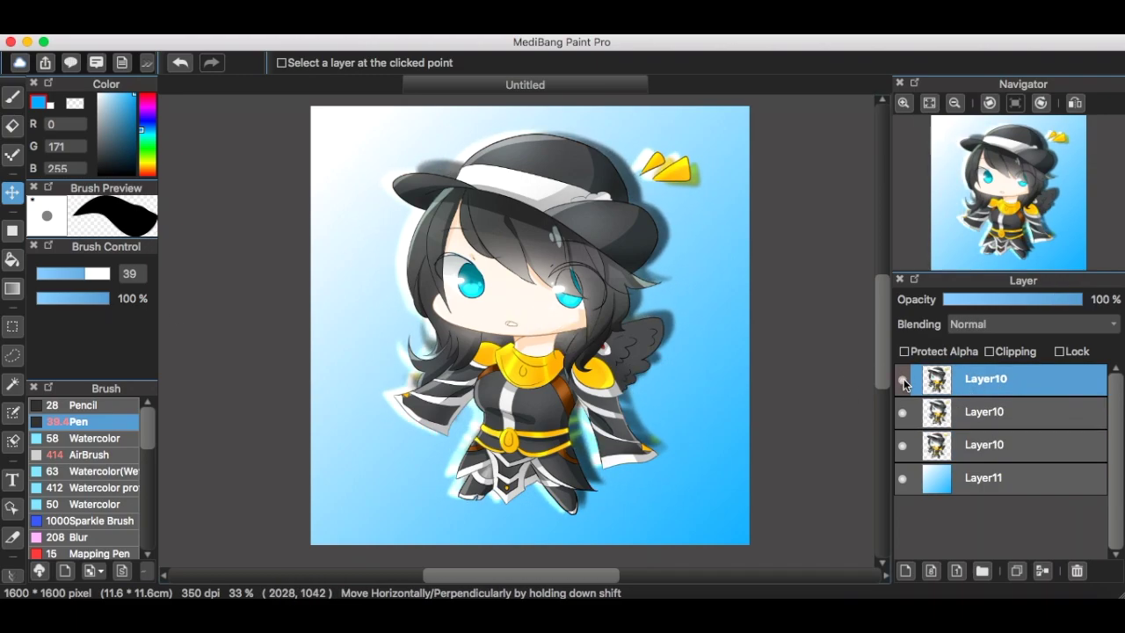
{"action": "double_click", "coordinate": [1043, 571]}
{"action": "key", "text": "super+z"}
{"action": "key", "text": "super+z"}
Merge the glow copy, the shadow copy and the character one after another into the background layer
{"action": "left_click", "coordinate": [1002, 446]}
{"action": "left_click", "coordinate": [1042, 571]}
{"action": "left_click", "coordinate": [1002, 412]}
{"action": "left_click", "coordinate": [1042, 572]}
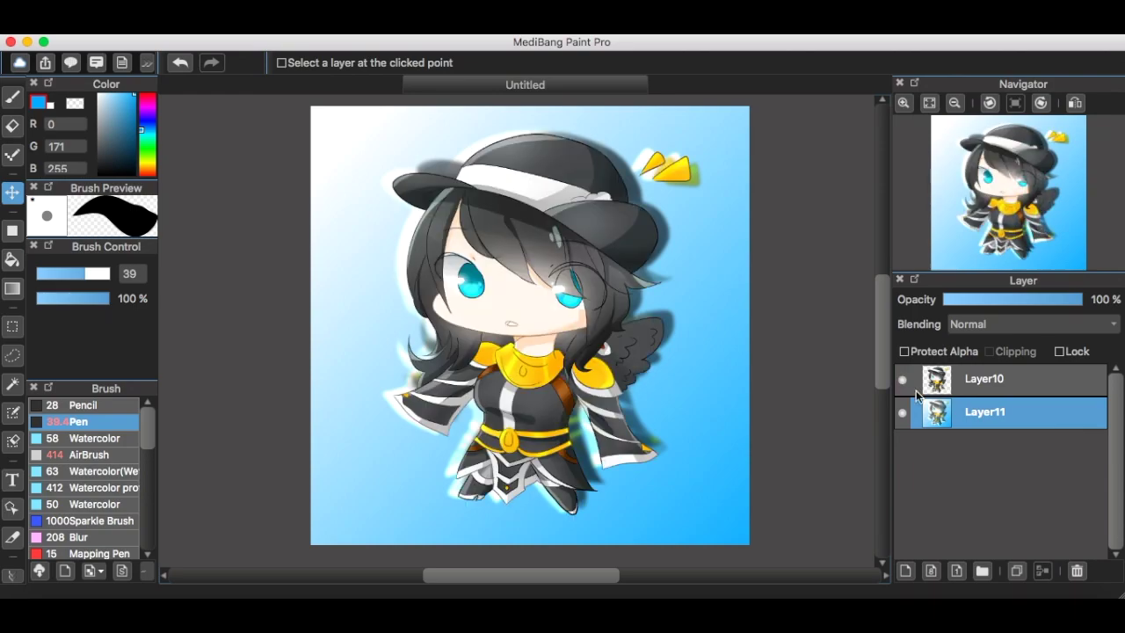
{"action": "left_click", "coordinate": [914, 384]}
{"action": "left_click", "coordinate": [1042, 571]}
Add a new layer clipped to the merged artwork, keeping its blending at Normal
{"action": "left_click", "coordinate": [907, 572]}
{"action": "left_click", "coordinate": [992, 352]}
{"action": "left_click", "coordinate": [1011, 324]}
{"action": "left_click", "coordinate": [1002, 325]}
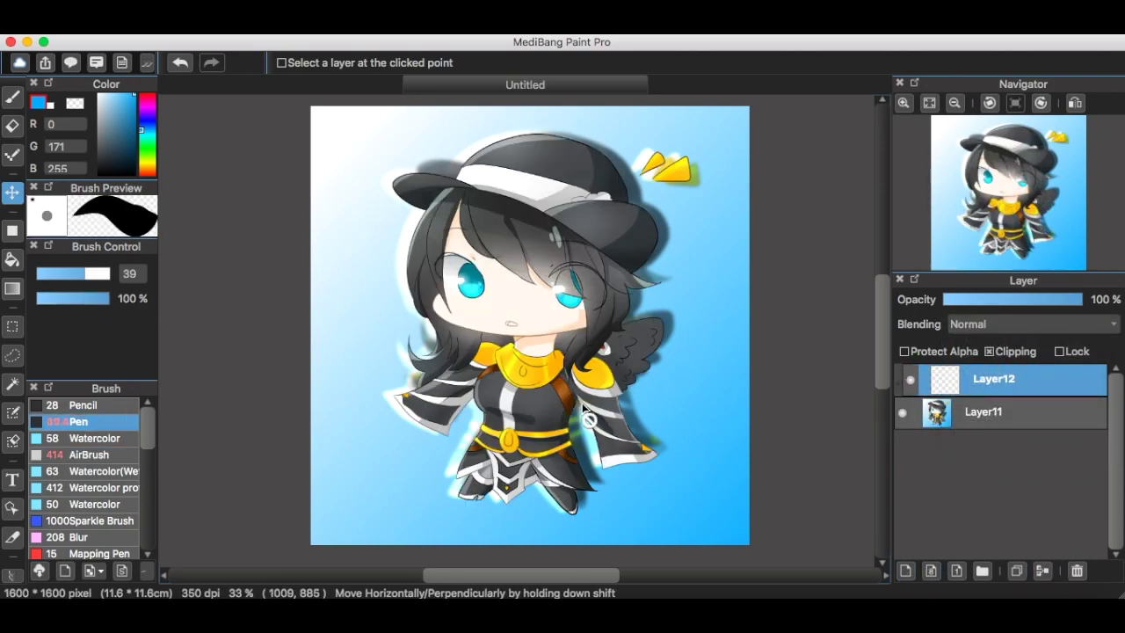
Handwrite the first name in blue with the Pen brush and move it to the upper-left corner of the canvas
{"action": "key", "text": "b"}
{"action": "scroll", "coordinate": [621, 507], "scroll_direction": "up", "scroll_amount": 3}
{"action": "mouse_move", "coordinate": [467, 486]}
{"action": "left_mouse_down"}
{"action": "mouse_move", "coordinate": [554, 375]}
{"action": "mouse_move", "coordinate": [588, 427]}
{"action": "left_mouse_up"}
{"action": "left_click_drag", "start_coordinate": [637, 365], "coordinate": [645, 398]}
{"action": "left_click_drag", "start_coordinate": [681, 343], "coordinate": [684, 343]}
{"action": "left_click_drag", "start_coordinate": [715, 276], "coordinate": [736, 356]}
{"action": "left_click_drag", "start_coordinate": [765, 318], "coordinate": [821, 334]}
{"action": "scroll", "coordinate": [699, 380], "scroll_direction": "down", "scroll_amount": 3}
{"action": "scroll", "coordinate": [655, 415], "scroll_direction": "down", "scroll_amount": 2}
{"action": "key", "text": "v"}
{"action": "left_click_drag", "start_coordinate": [697, 458], "coordinate": [512, 215]}
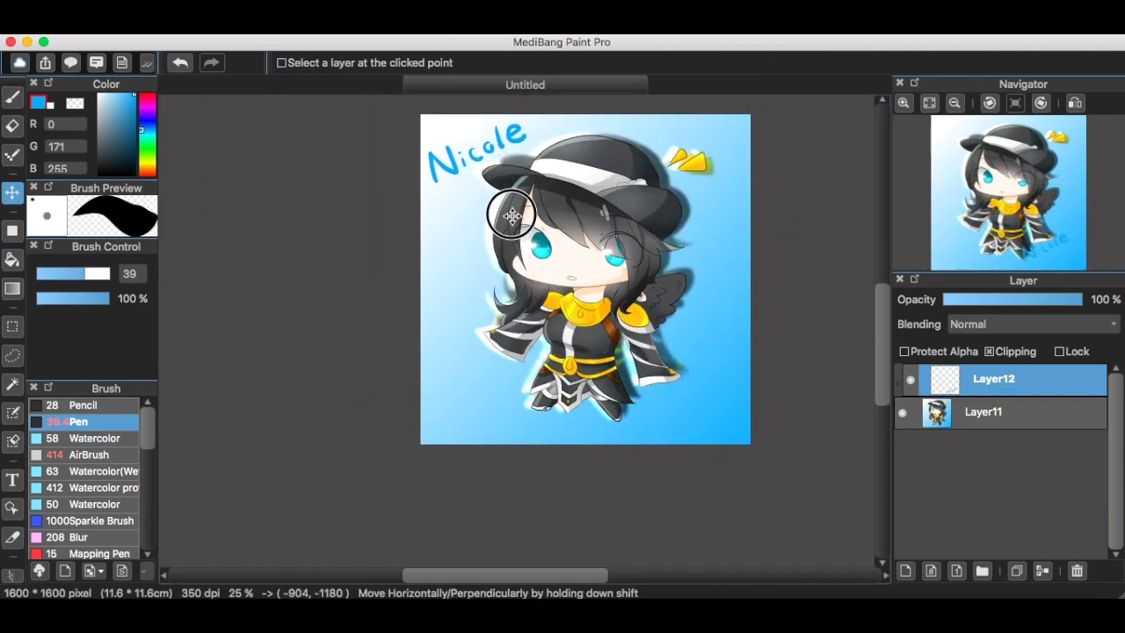
Handwrite the remaining two words of the name in blue across the lower-right part of the canvas
{"action": "left_click", "coordinate": [13, 98]}
{"action": "scroll", "coordinate": [526, 441], "scroll_direction": "up", "scroll_amount": 3}
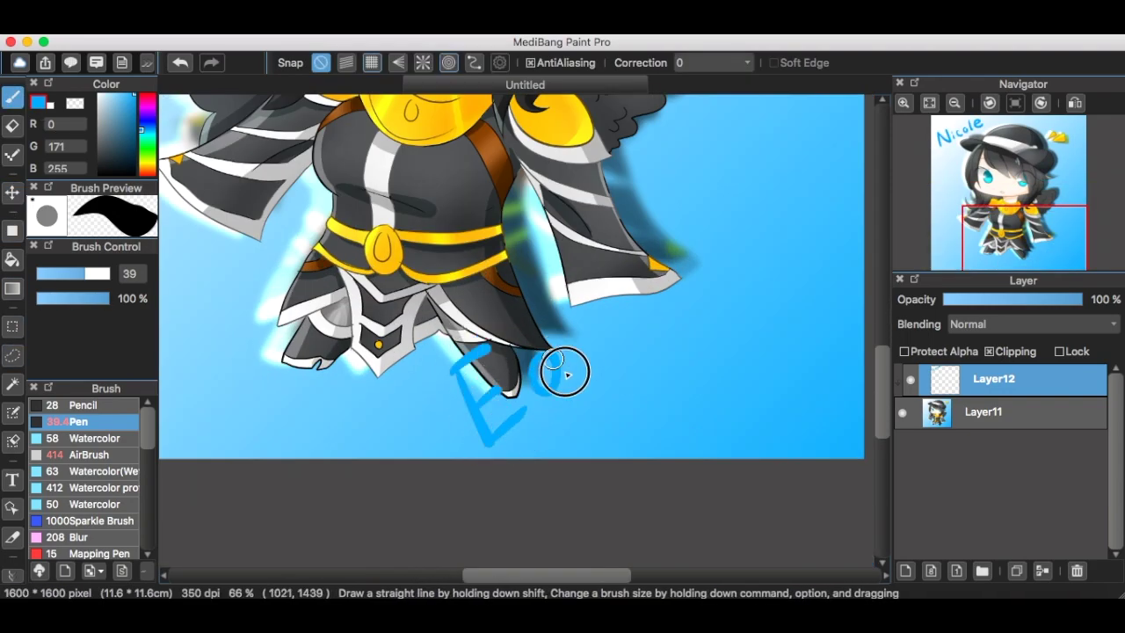
{"action": "left_click_drag", "start_coordinate": [648, 247], "coordinate": [721, 266]}
{"action": "left_click_drag", "start_coordinate": [655, 416], "coordinate": [555, 447]}
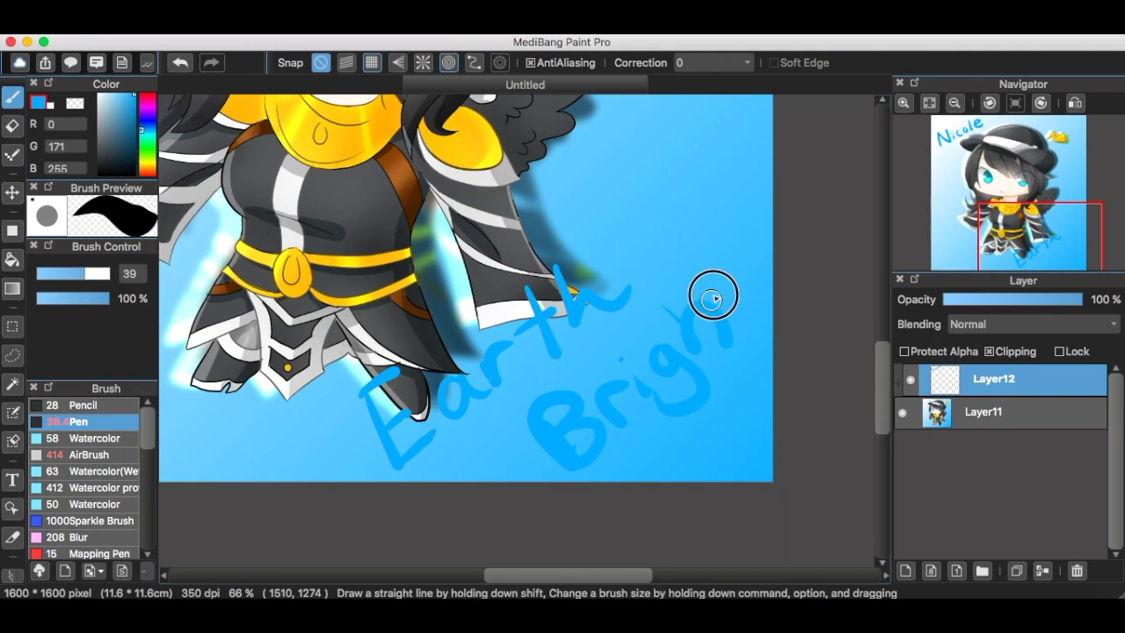
Set the lettering layer's blending to Multiply
{"action": "scroll", "coordinate": [746, 274], "scroll_direction": "down", "scroll_amount": 3}
{"action": "left_click", "coordinate": [1033, 324]}
{"action": "left_click", "coordinate": [972, 343]}
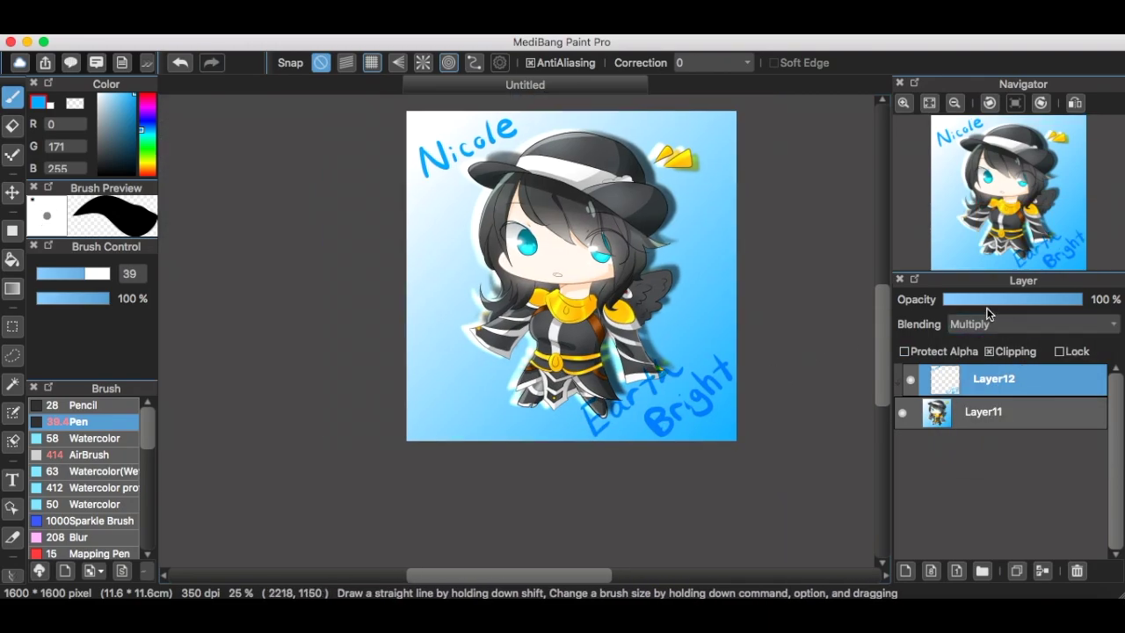
Lasso the first name in the upper-left corner and move it above the other lettering at the lower right
{"action": "left_click", "coordinate": [14, 362]}
{"action": "left_click_drag", "start_coordinate": [414, 222], "coordinate": [408, 214]}
{"action": "left_click", "coordinate": [12, 192]}
{"action": "left_click_drag", "start_coordinate": [506, 172], "coordinate": [511, 173]}
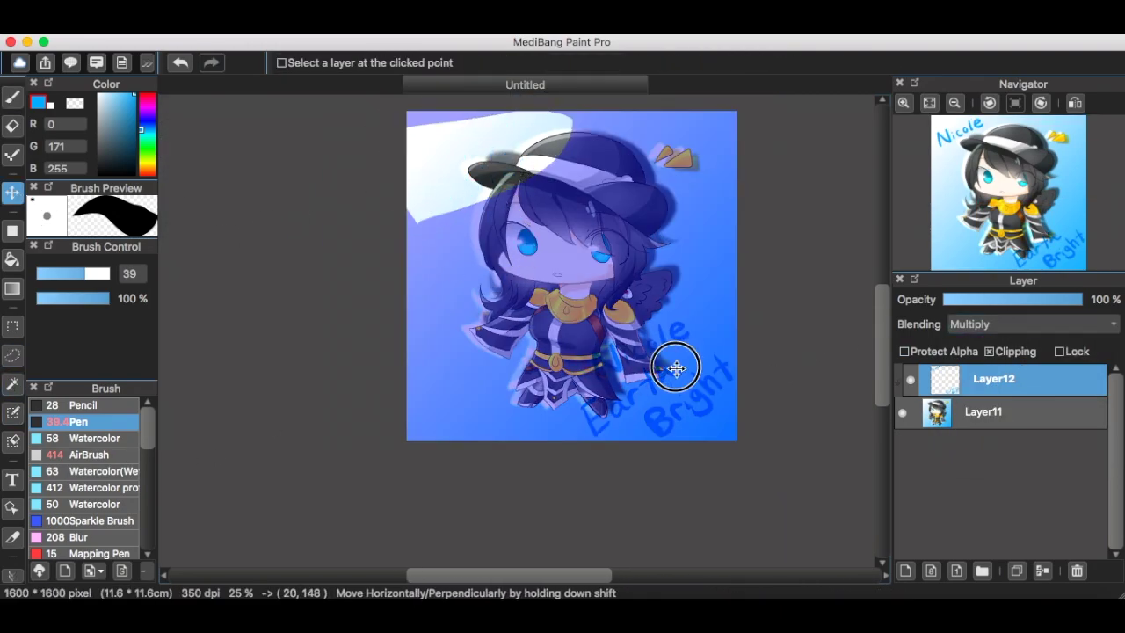
Select all the name lettering with a rectangle and move it to the upper-left part of the canvas
{"action": "left_click", "coordinate": [12, 326]}
{"action": "left_click_drag", "start_coordinate": [552, 350], "coordinate": [779, 460]}
{"action": "key", "text": "v"}
{"action": "mouse_move", "coordinate": [665, 401]}
{"action": "left_mouse_down"}
{"action": "mouse_move", "coordinate": [516, 181]}
{"action": "mouse_move", "coordinate": [685, 400]}
{"action": "mouse_move", "coordinate": [517, 191]}
{"action": "left_mouse_up"}
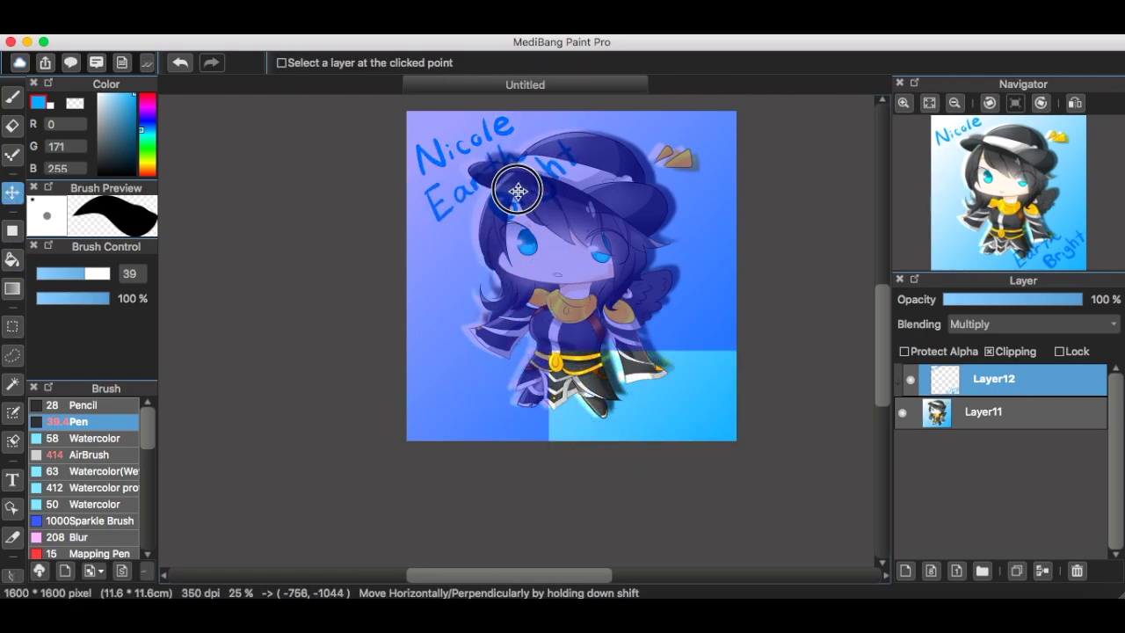
Lasso the lettering, transform it to a smaller size in the lower-right corner and apply the transformation
{"action": "left_click", "coordinate": [12, 355]}
{"action": "left_click_drag", "start_coordinate": [367, 188], "coordinate": [377, 133]}
{"action": "left_click", "coordinate": [341, 26]}
{"action": "left_click", "coordinate": [366, 182]}
{"action": "mouse_move", "coordinate": [646, 252]}
{"action": "left_mouse_down"}
{"action": "mouse_move", "coordinate": [622, 239]}
{"action": "mouse_move", "coordinate": [706, 369]}
{"action": "mouse_move", "coordinate": [510, 163]}
{"action": "mouse_move", "coordinate": [722, 418]}
{"action": "left_mouse_up"}
{"action": "left_click", "coordinate": [871, 562]}
{"action": "left_click", "coordinate": [842, 502]}
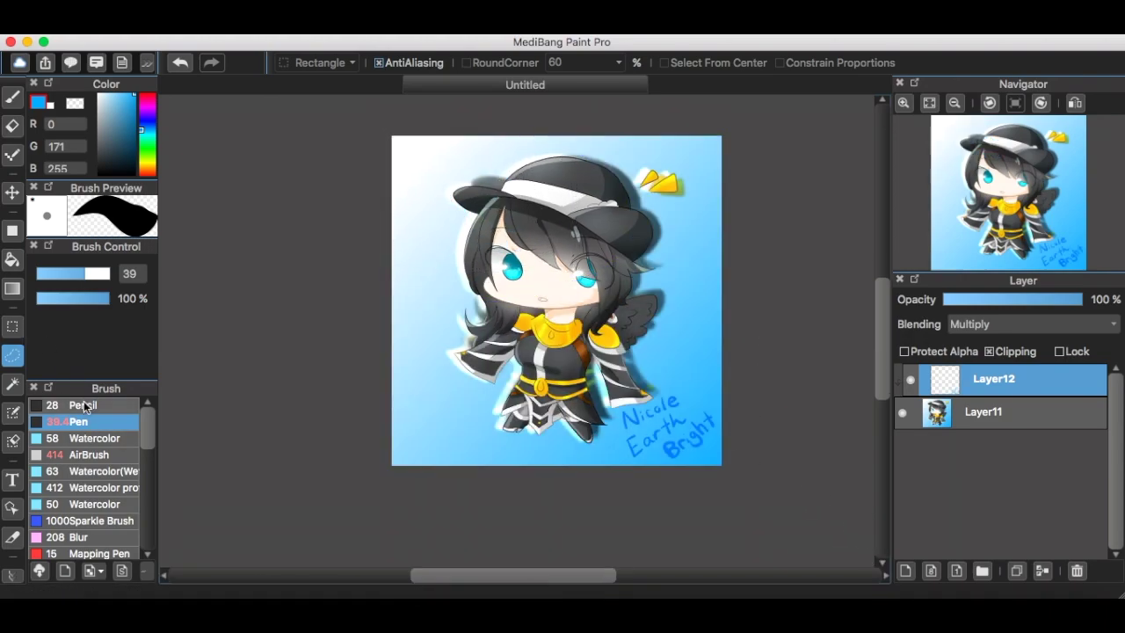
Handwrite the initials in blue with the Pen brush in the canvas's upper-left corner
{"action": "left_click", "coordinate": [12, 96]}
{"action": "scroll", "coordinate": [450, 143], "scroll_direction": "up", "scroll_amount": 5}
{"action": "mouse_move", "coordinate": [282, 224]}
{"action": "left_mouse_down"}
{"action": "mouse_move", "coordinate": [242, 325]}
{"action": "mouse_move", "coordinate": [236, 296]}
{"action": "left_mouse_up"}
{"action": "left_click", "coordinate": [346, 286]}
{"action": "left_click_drag", "start_coordinate": [361, 199], "coordinate": [378, 264]}
{"action": "mouse_move", "coordinate": [357, 197]}
{"action": "left_mouse_down"}
{"action": "mouse_move", "coordinate": [425, 226]}
{"action": "mouse_move", "coordinate": [378, 264]}
{"action": "left_mouse_up"}
{"action": "scroll", "coordinate": [420, 244], "scroll_direction": "down", "scroll_amount": 4}
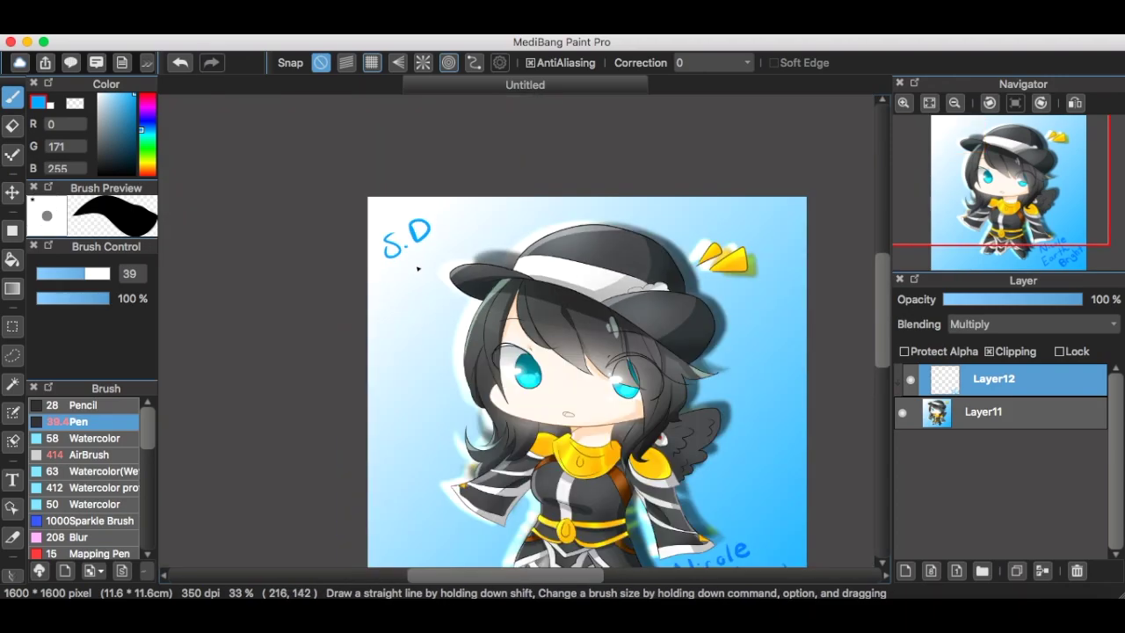
Lasso the initials, nudge them slightly within the upper-left corner and clear the selection
{"action": "scroll", "coordinate": [416, 247], "scroll_direction": "up", "scroll_amount": 2}
{"action": "left_click_drag", "start_coordinate": [334, 303], "coordinate": [423, 167]}
{"action": "key", "text": "super+z"}
{"action": "left_click", "coordinate": [12, 355]}
{"action": "left_click_drag", "start_coordinate": [315, 291], "coordinate": [318, 293]}
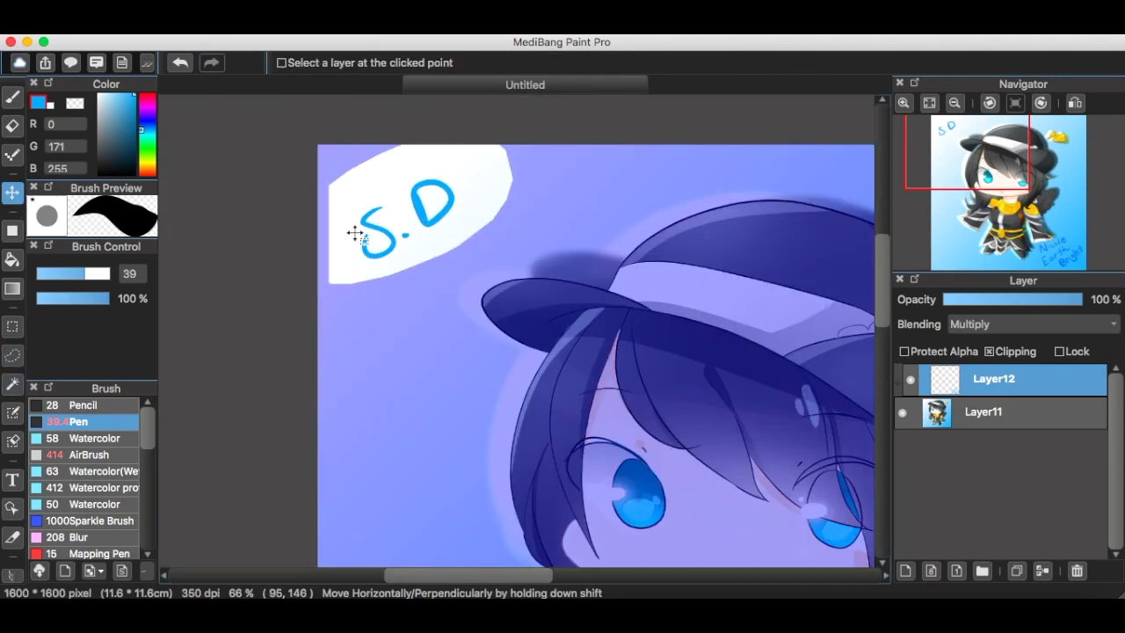
{"action": "left_click", "coordinate": [12, 327]}
{"action": "left_click", "coordinate": [234, 219]}
{"action": "scroll", "coordinate": [234, 218], "scroll_direction": "down", "scroll_amount": 3}
Compare blending modes such as Burn and Dodge on the lettering layer
{"action": "left_click", "coordinate": [12, 97]}
{"action": "scroll", "coordinate": [601, 523], "scroll_direction": "up", "scroll_amount": 2}
{"action": "left_click", "coordinate": [989, 324]}
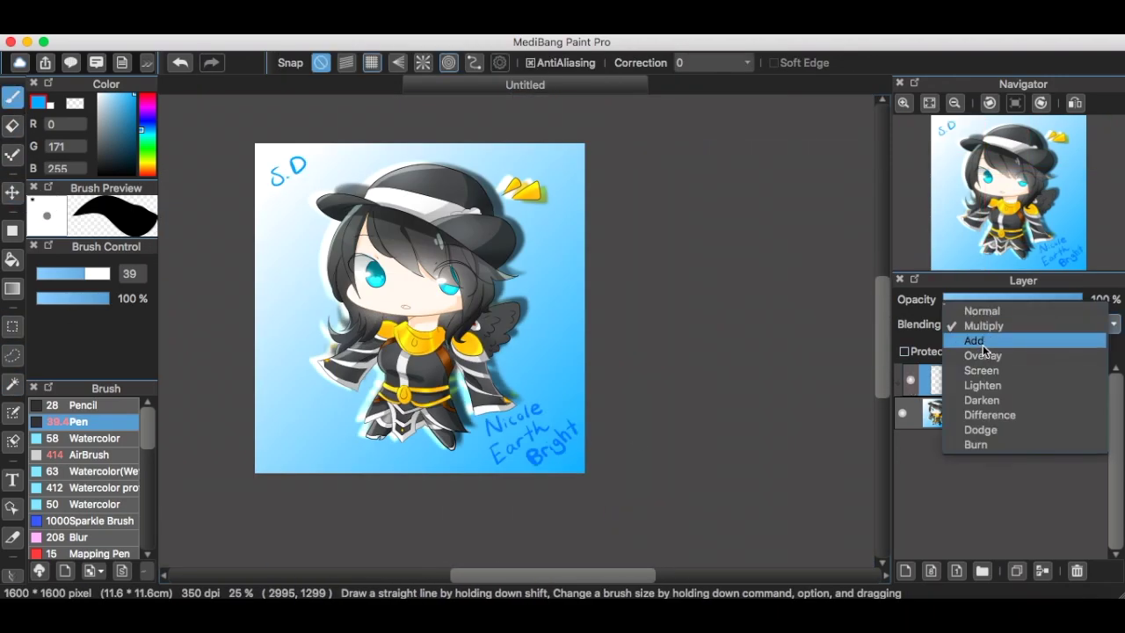
{"action": "left_click", "coordinate": [991, 328]}
{"action": "left_click", "coordinate": [990, 326]}
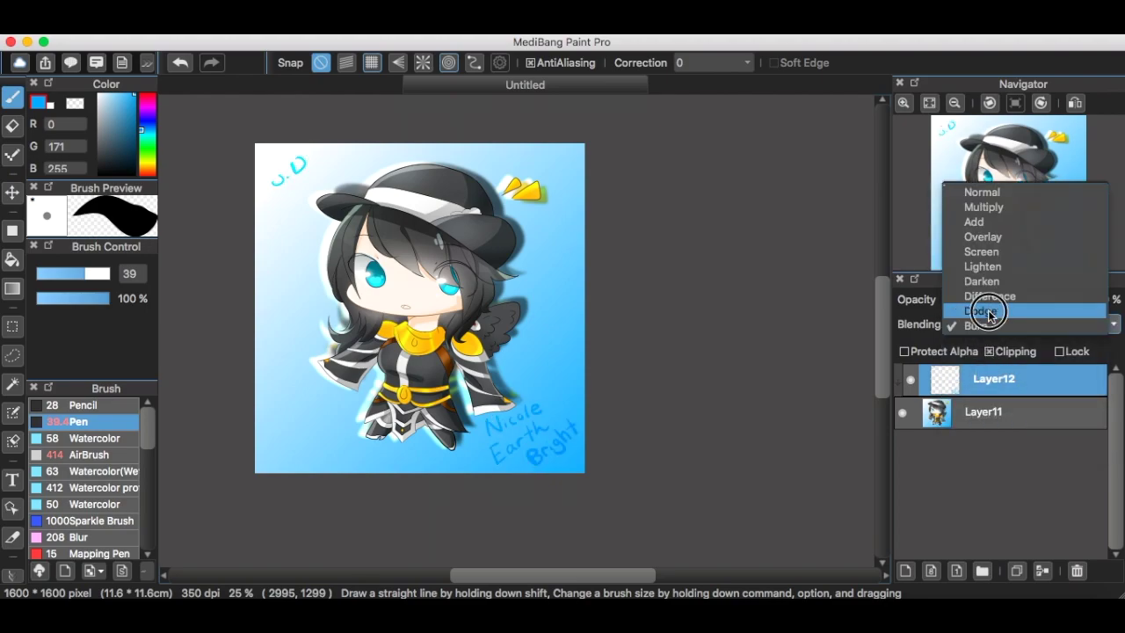
{"action": "left_click", "coordinate": [991, 313]}
{"action": "left_click", "coordinate": [992, 323]}
{"action": "left_click", "coordinate": [993, 237]}
{"action": "left_click", "coordinate": [994, 322]}
{"action": "left_click", "coordinate": [994, 356]}
{"action": "left_click", "coordinate": [996, 329]}
{"action": "left_click", "coordinate": [996, 313]}
Choose a blending mode that lightens the lettering and merge the lettering layer into the artwork
{"action": "left_click", "coordinate": [996, 326]}
{"action": "left_click", "coordinate": [997, 341]}
{"action": "left_click", "coordinate": [1044, 571]}
{"action": "scroll", "coordinate": [276, 174], "scroll_direction": "up", "scroll_amount": 1}
{"action": "scroll", "coordinate": [322, 125], "scroll_direction": "down", "scroll_amount": 1}
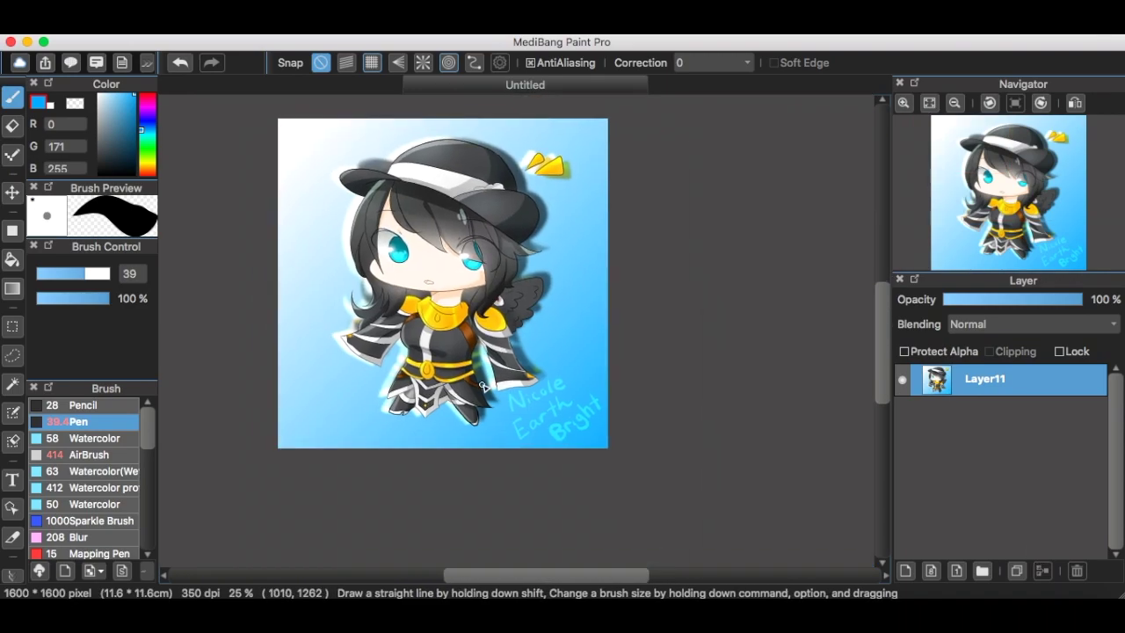
Add a new layer above the artwork and pick a light blue (180, 230, 255) as the brush color
{"action": "left_click", "coordinate": [906, 572]}
{"action": "left_click", "coordinate": [109, 94]}
Try diagonal light blue Pen streaks across the character and undo them, keeping the new layer
{"action": "left_click_drag", "start_coordinate": [578, 209], "coordinate": [580, 363]}
{"action": "key", "text": "super+z"}
{"action": "mouse_move", "coordinate": [216, 470]}
{"action": "left_mouse_down"}
{"action": "mouse_move", "coordinate": [603, 144]}
{"action": "mouse_move", "coordinate": [609, 214]}
{"action": "left_mouse_up"}
{"action": "key", "text": "super+z"}
{"action": "key", "text": "super+z"}
{"action": "key", "text": "super+z"}
{"action": "key", "text": "super+z"}
{"action": "key", "text": "super+z"}
{"action": "left_click", "coordinate": [211, 66]}
{"action": "triple_click", "coordinate": [212, 68]}
{"action": "left_click", "coordinate": [186, 68]}
{"action": "left_click", "coordinate": [185, 67]}
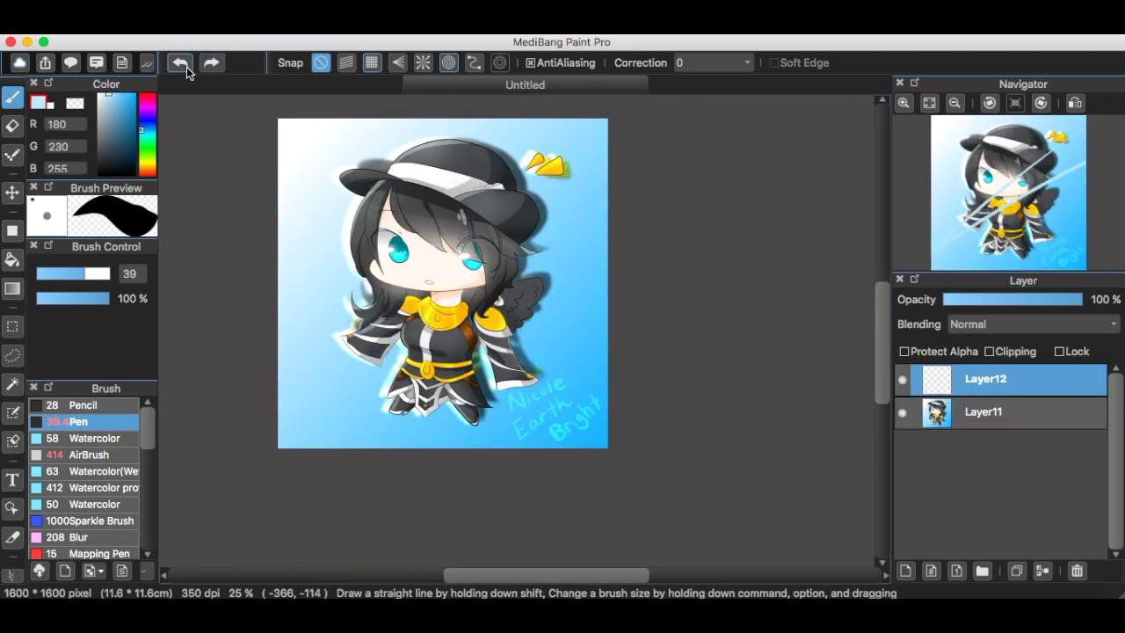
Paint soft white glows around the character's sleeves and lower body with the AirBrush
{"action": "left_click", "coordinate": [91, 455]}
{"action": "left_click", "coordinate": [98, 94]}
{"action": "mouse_move", "coordinate": [360, 307]}
{"action": "left_mouse_down"}
{"action": "mouse_move", "coordinate": [319, 211]}
{"action": "mouse_move", "coordinate": [359, 189]}
{"action": "left_mouse_up"}
{"action": "key", "text": "super+z"}
{"action": "key", "text": "super+z"}
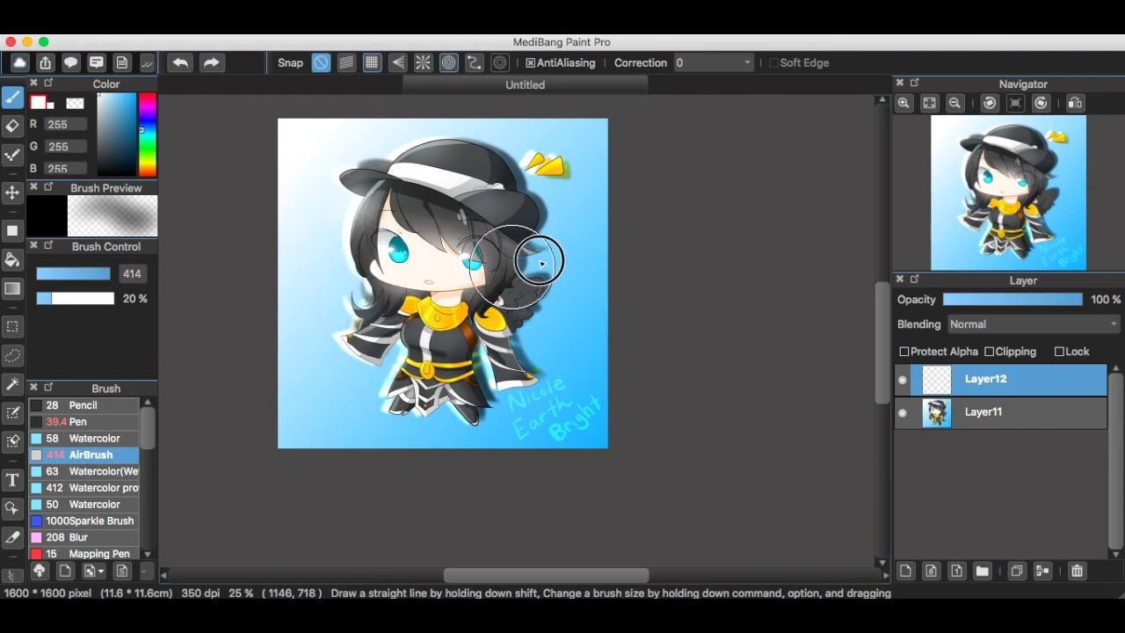
{"action": "left_click_drag", "start_coordinate": [516, 267], "coordinate": [538, 289]}
{"action": "key", "text": "super+z"}
{"action": "left_click_drag", "start_coordinate": [513, 328], "coordinate": [526, 344]}
{"action": "left_click_drag", "start_coordinate": [394, 388], "coordinate": [384, 374]}
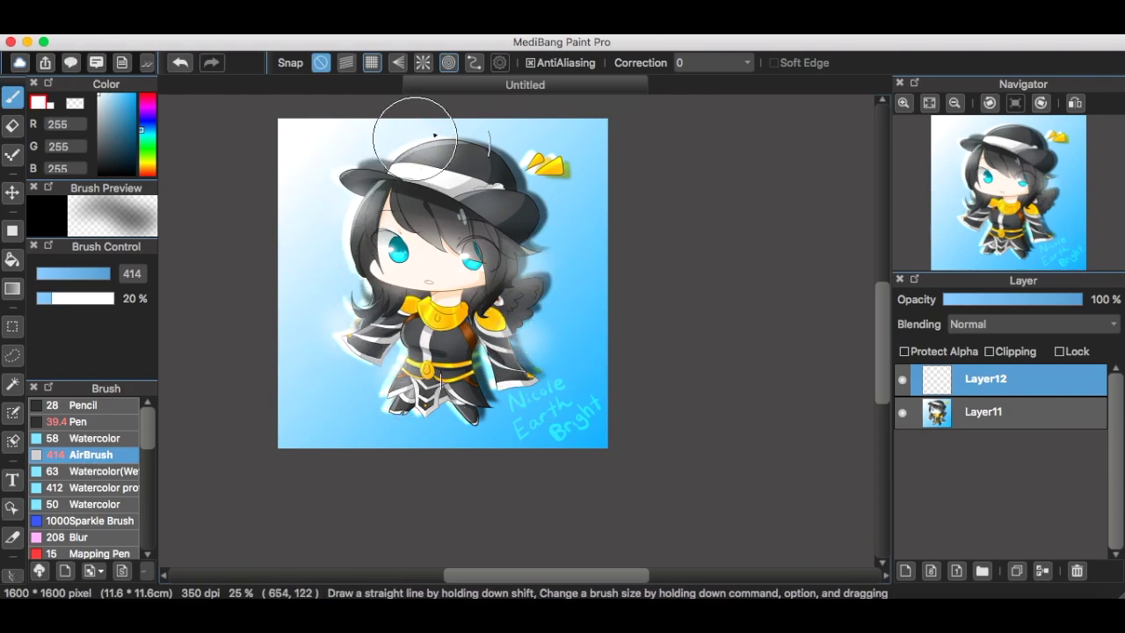
Set the glow layer's blending to Add and lower its opacity to 36%
{"action": "left_click", "coordinate": [1033, 324]}
{"action": "left_click", "coordinate": [962, 354]}
{"action": "left_click_drag", "start_coordinate": [973, 300], "coordinate": [995, 304]}
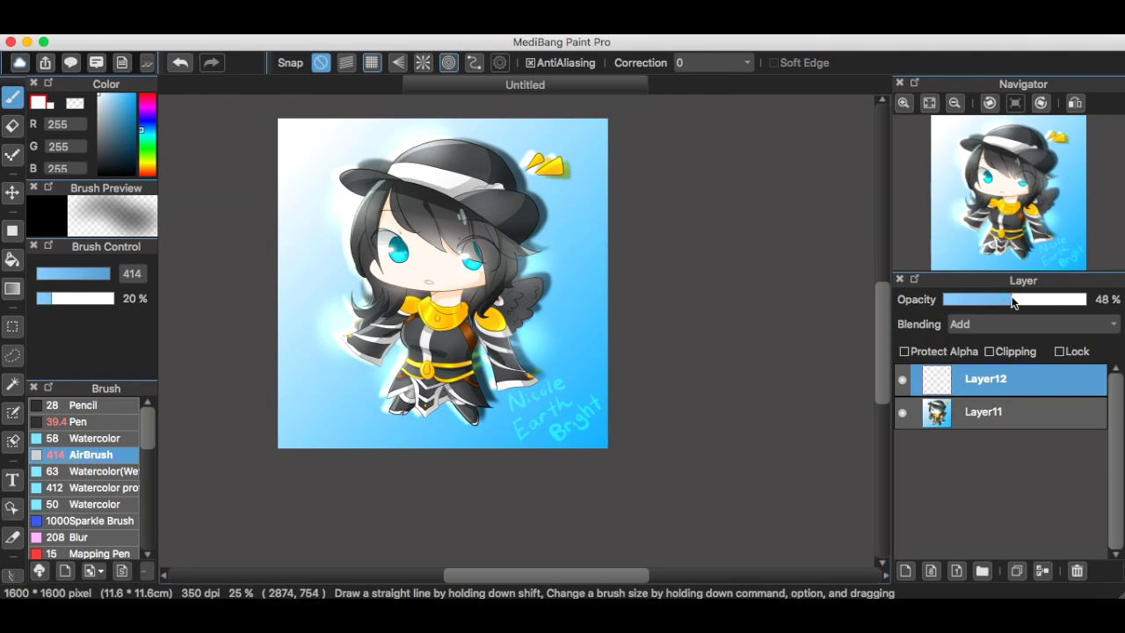
Try white strokes across the lower part of the artwork with the Pen and Watercolor brushes
{"action": "left_click", "coordinate": [122, 423]}
{"action": "key", "text": "super+z"}
{"action": "mouse_move", "coordinate": [570, 280]}
{"action": "left_mouse_down"}
{"action": "mouse_move", "coordinate": [611, 251]}
{"action": "mouse_move", "coordinate": [459, 407]}
{"action": "left_mouse_up"}
{"action": "left_click", "coordinate": [85, 503]}
{"action": "key", "text": "super+z"}
{"action": "left_click_drag", "start_coordinate": [612, 323], "coordinate": [460, 508]}
{"action": "key", "text": "super+z"}
Scatter white sparkles over the lower background around the character with the Sparkle Brush
{"action": "left_click", "coordinate": [99, 521]}
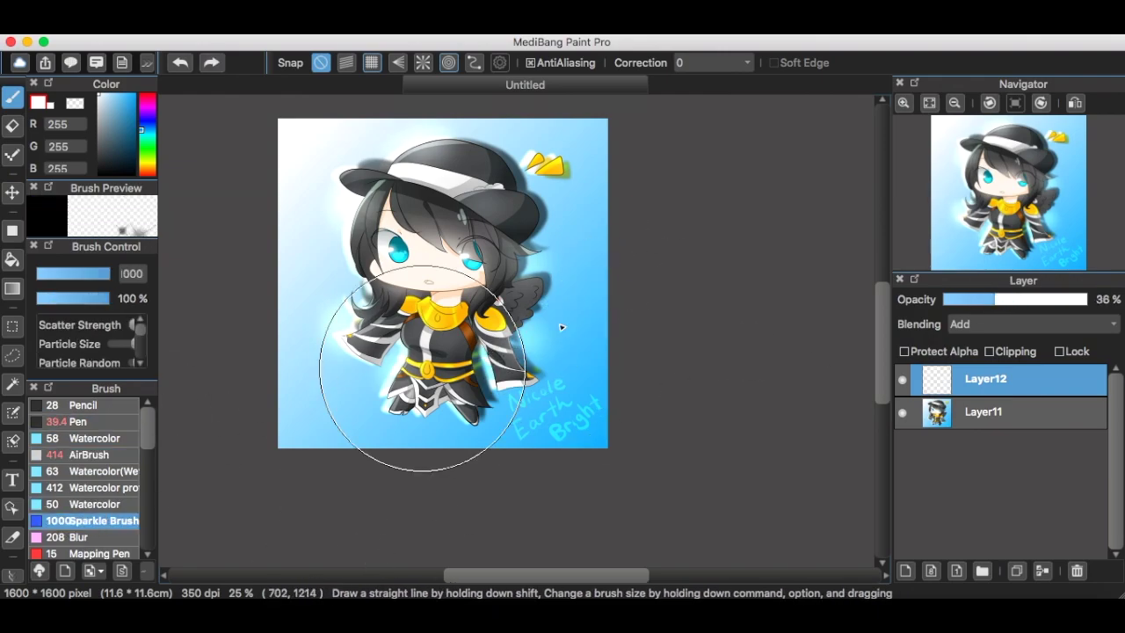
{"action": "left_click_drag", "start_coordinate": [681, 340], "coordinate": [525, 446]}
{"action": "mouse_move", "coordinate": [307, 419]}
{"action": "left_mouse_down"}
{"action": "mouse_move", "coordinate": [316, 466]}
{"action": "mouse_move", "coordinate": [289, 428]}
{"action": "mouse_move", "coordinate": [503, 467]}
{"action": "left_mouse_up"}
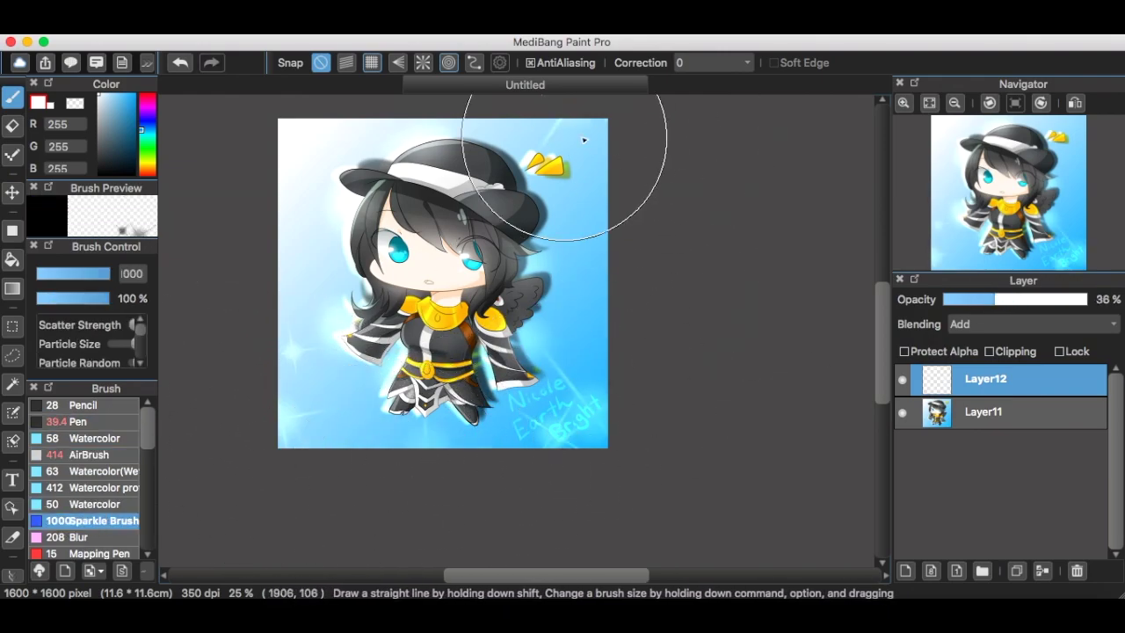
{"action": "left_click", "coordinate": [88, 553]}
{"action": "scroll", "coordinate": [90, 518], "scroll_direction": "down", "scroll_amount": 4}
{"action": "scroll", "coordinate": [90, 518], "scroll_direction": "down", "scroll_amount": 4}
{"action": "left_click", "coordinate": [86, 463]}
{"action": "left_click_drag", "start_coordinate": [607, 408], "coordinate": [281, 415]}
{"action": "key", "text": "super+z"}
Scatter large white dots over the background around the character with the Dots brush at size 1000
{"action": "left_click", "coordinate": [81, 544]}
{"action": "left_click", "coordinate": [78, 528]}
{"action": "left_click_drag", "start_coordinate": [101, 274], "coordinate": [112, 273]}
{"action": "mouse_move", "coordinate": [516, 325]}
{"action": "left_mouse_down"}
{"action": "mouse_move", "coordinate": [320, 412]}
{"action": "mouse_move", "coordinate": [343, 423]}
{"action": "left_mouse_up"}
{"action": "key", "text": "super+z"}
{"action": "left_click_drag", "start_coordinate": [561, 227], "coordinate": [581, 253]}
{"action": "mouse_move", "coordinate": [312, 197]}
{"action": "left_mouse_down"}
{"action": "mouse_move", "coordinate": [303, 275]}
{"action": "mouse_move", "coordinate": [316, 234]}
{"action": "left_mouse_up"}
{"action": "key", "text": "super+z"}
{"action": "left_click_drag", "start_coordinate": [630, 303], "coordinate": [630, 431]}
{"action": "left_click", "coordinate": [330, 365]}
{"action": "key", "text": "super+z"}
{"action": "left_click", "coordinate": [519, 98]}
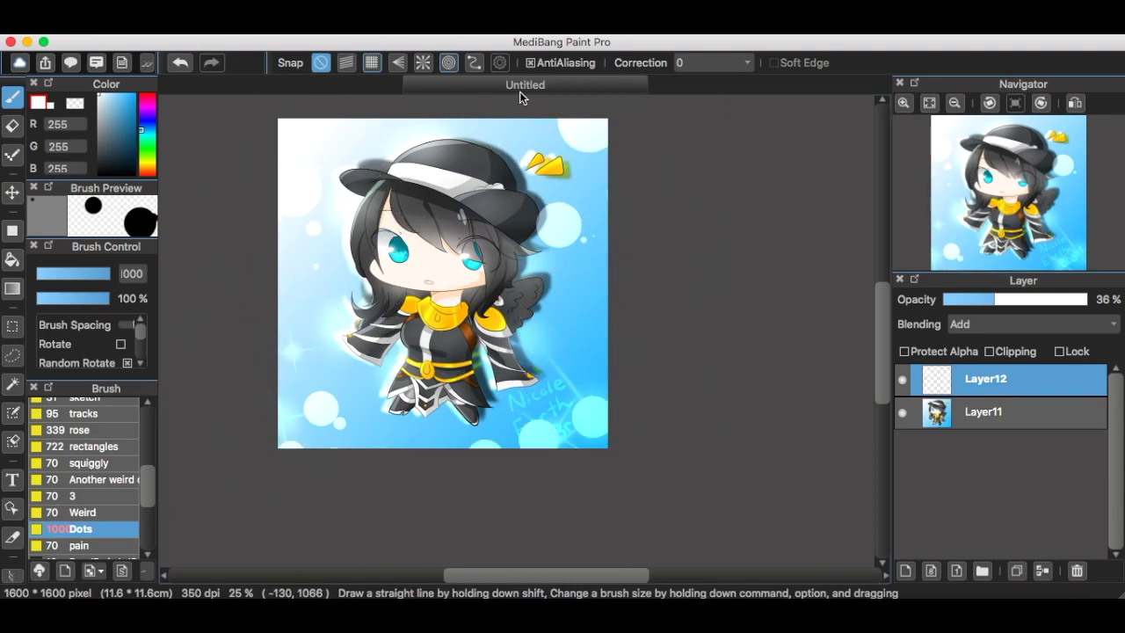
Add a small cluster of white dots in the background beside the character's wing with the Dots brush
{"action": "left_click_drag", "start_coordinate": [408, 351], "coordinate": [572, 318]}
{"action": "key", "text": "super+z"}
{"action": "left_click", "coordinate": [609, 296]}
{"action": "key", "text": "super+z"}
{"action": "left_click", "coordinate": [598, 303]}
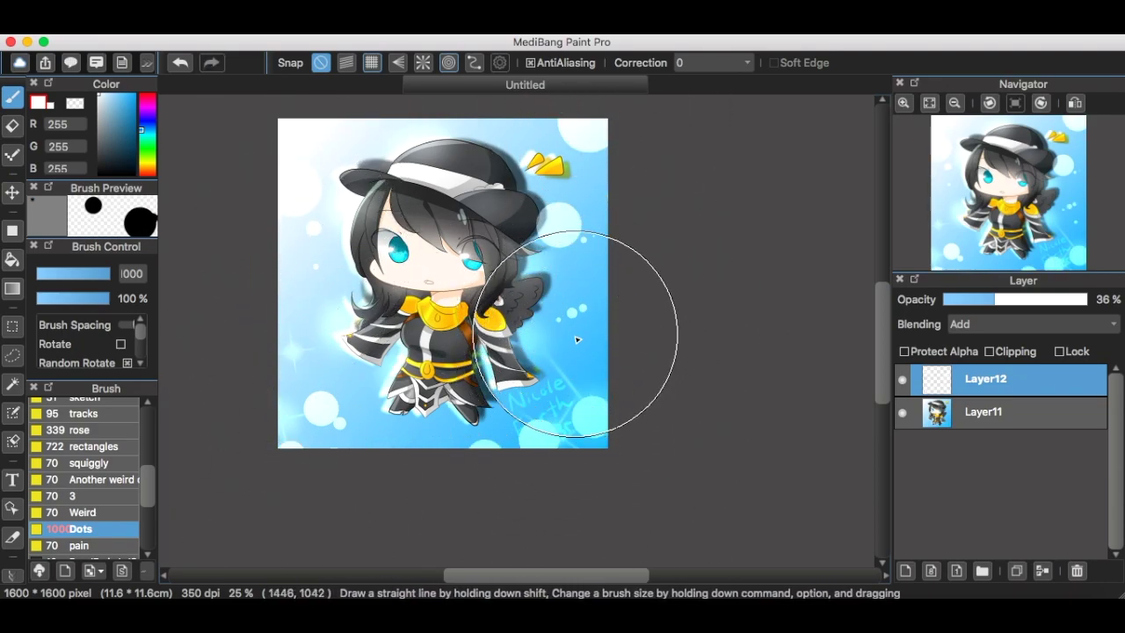
Switch to the Stipple Pen brush for adding more white texture to the background
{"action": "left_click", "coordinate": [88, 495]}
{"action": "scroll", "coordinate": [82, 492], "scroll_direction": "down", "scroll_amount": 4}
{"action": "left_click", "coordinate": [97, 455]}
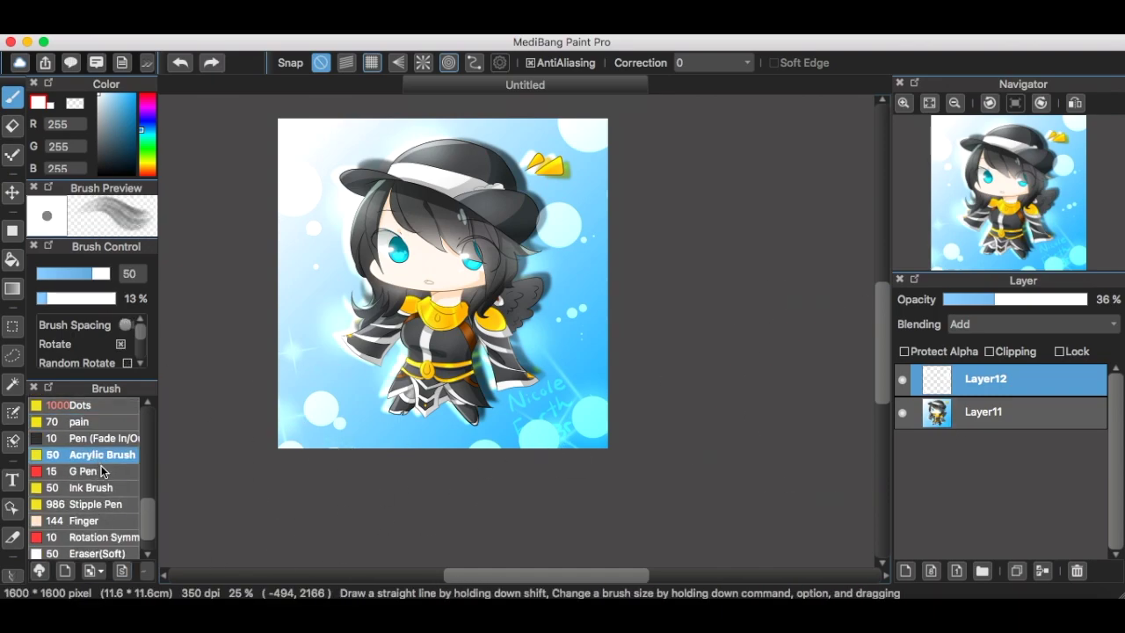
{"action": "left_click", "coordinate": [113, 507]}
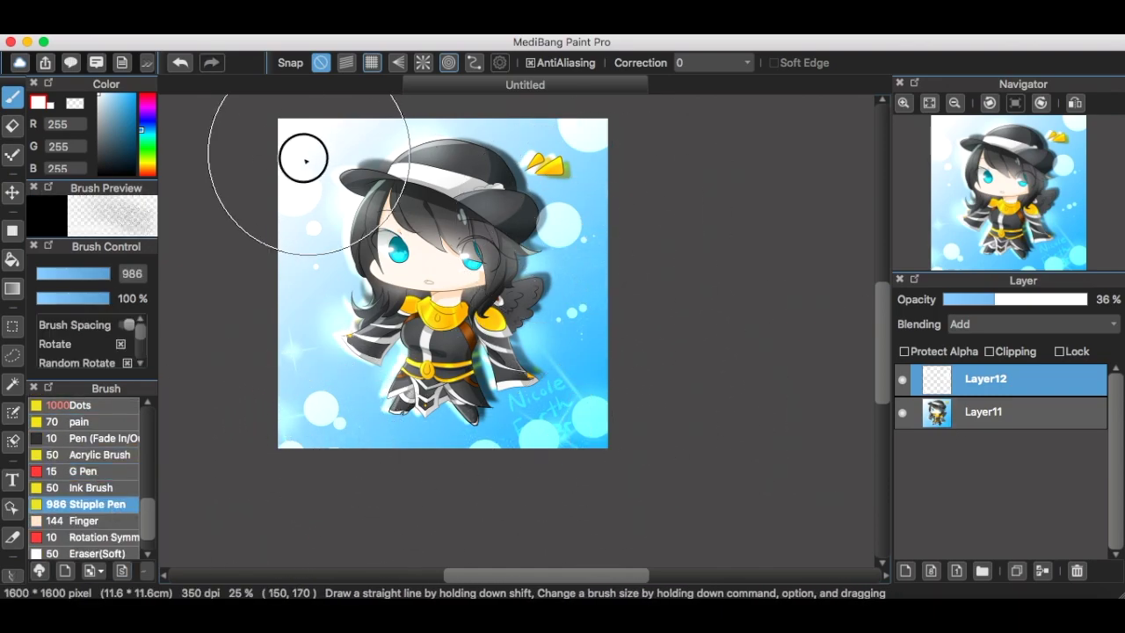